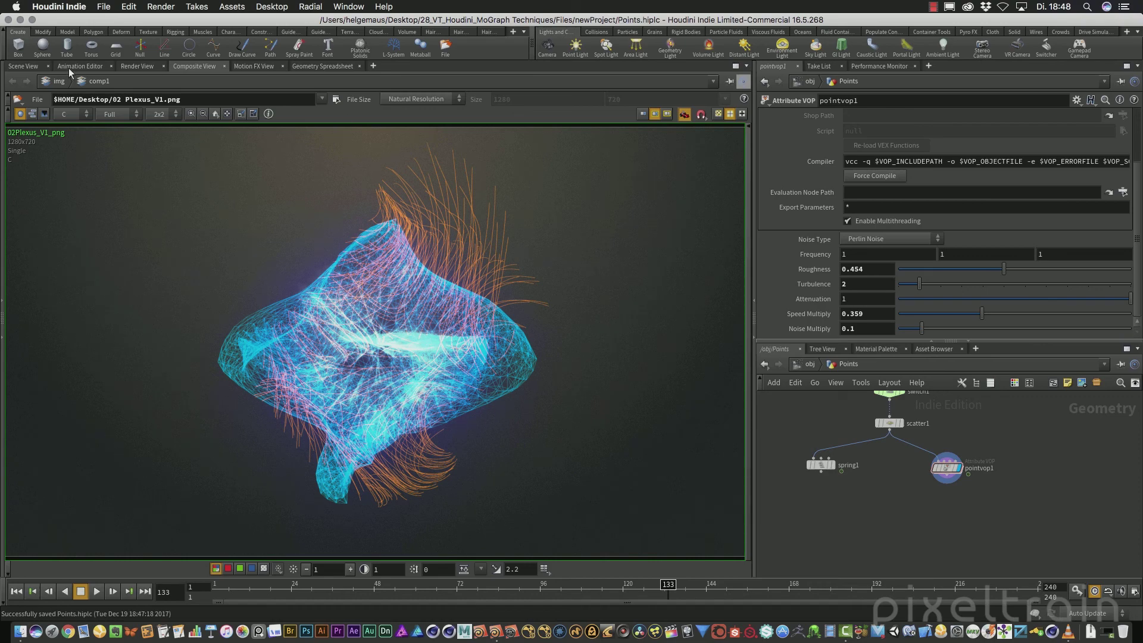
Play the animated points from the first frame in the scene view and stop the playback partway
click(23, 66)
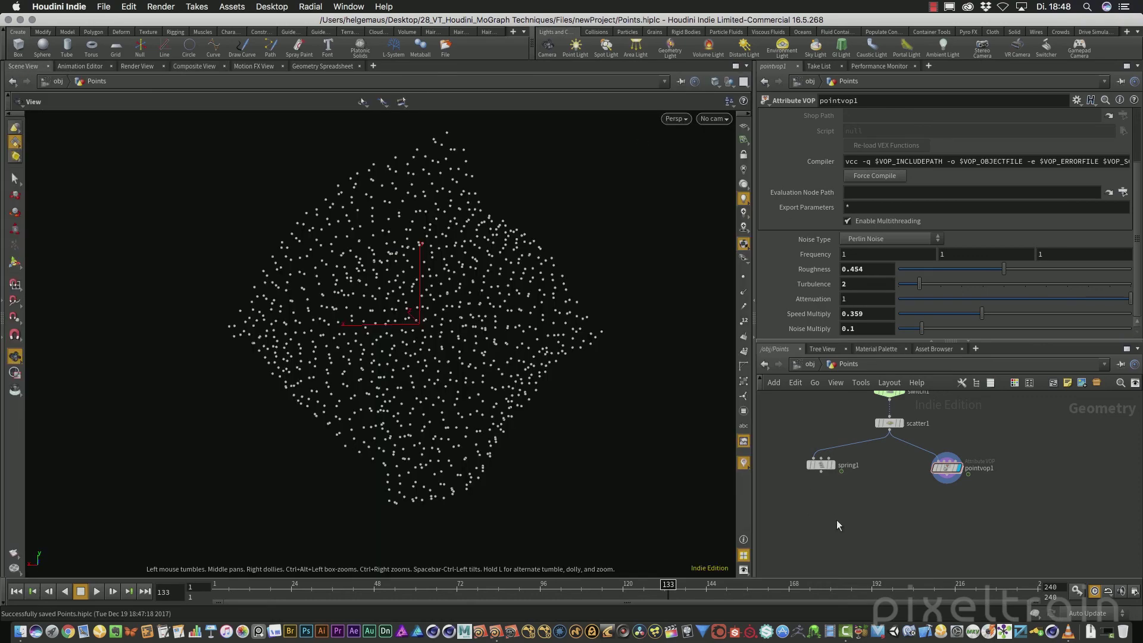
scroll(857, 522, up, 3)
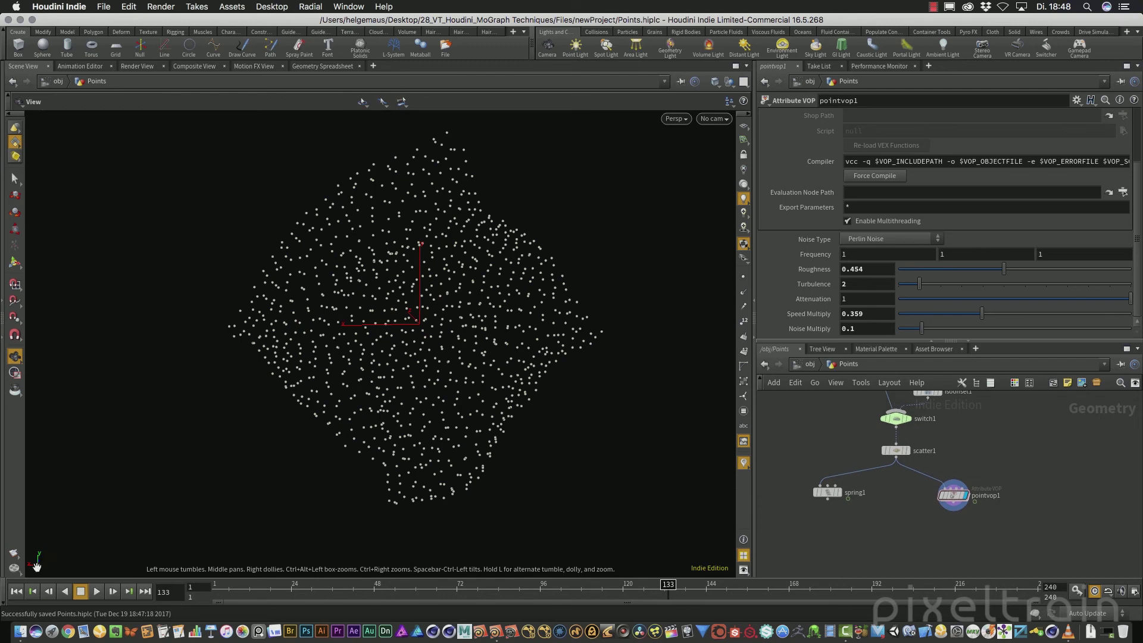
click(17, 591)
click(96, 591)
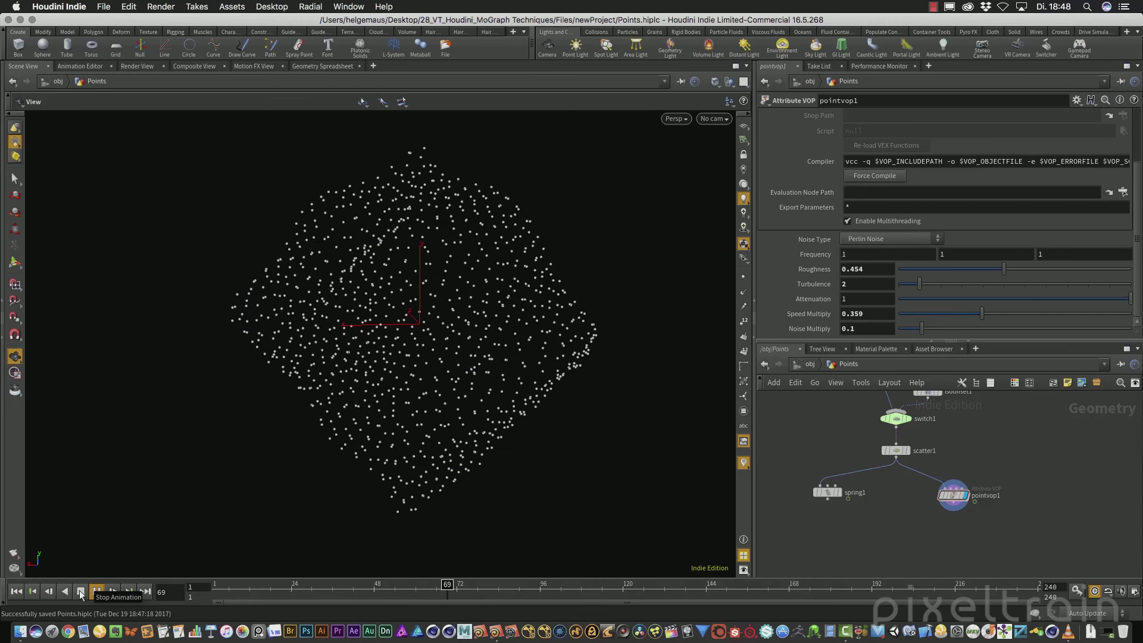
click(79, 590)
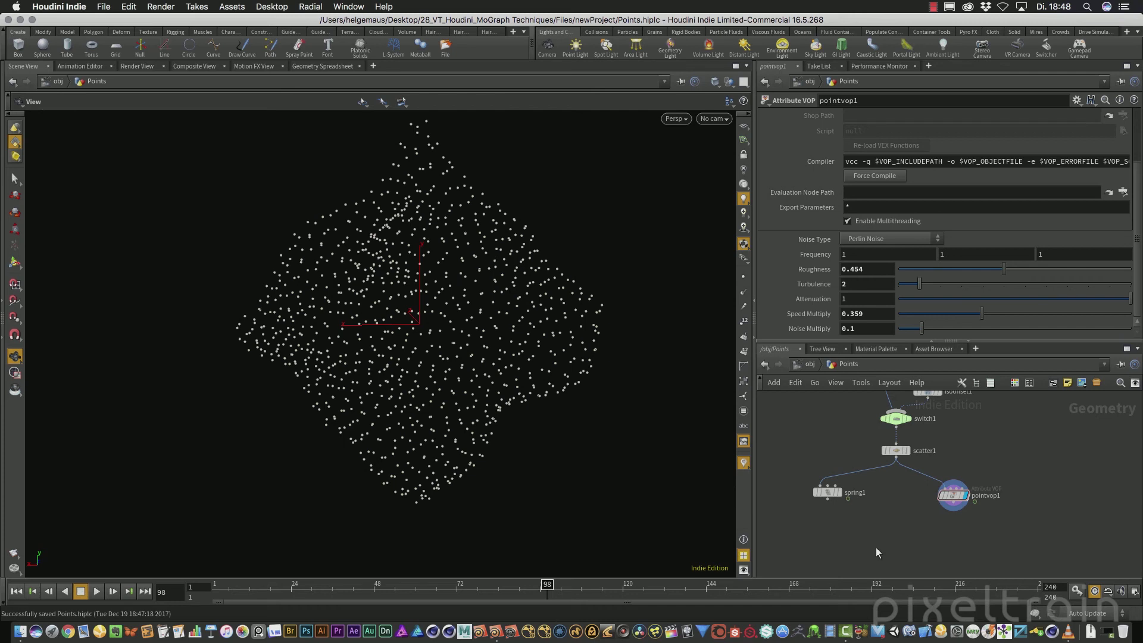
Create an Add node, wire it to the output of pointvop1, place it directly below and display it
key(Tab)
text(add)
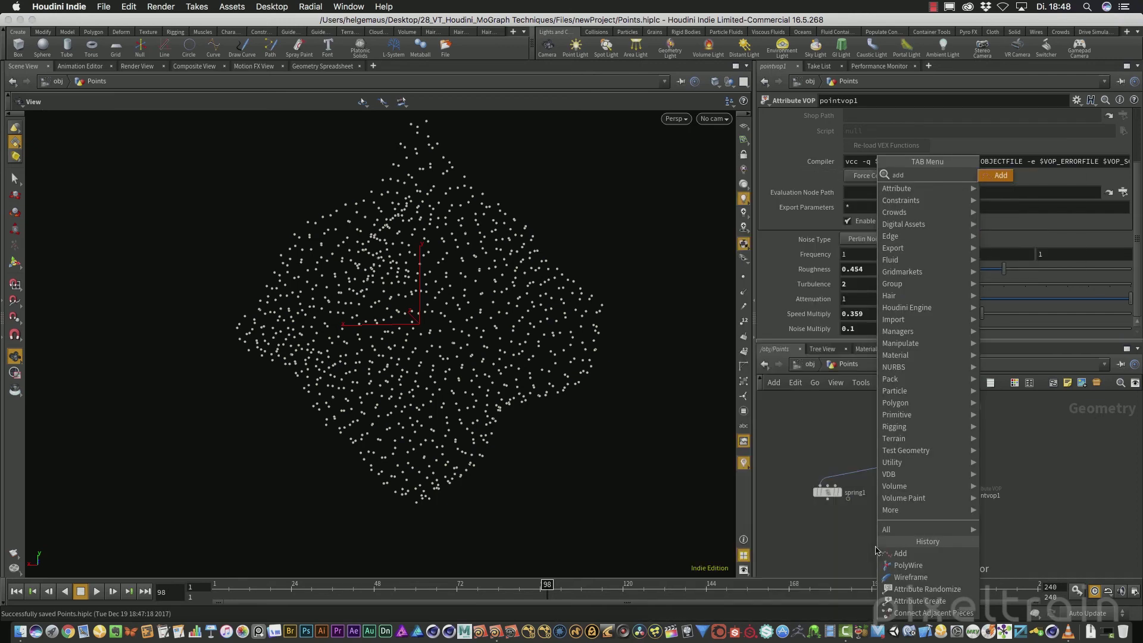
key(Return)
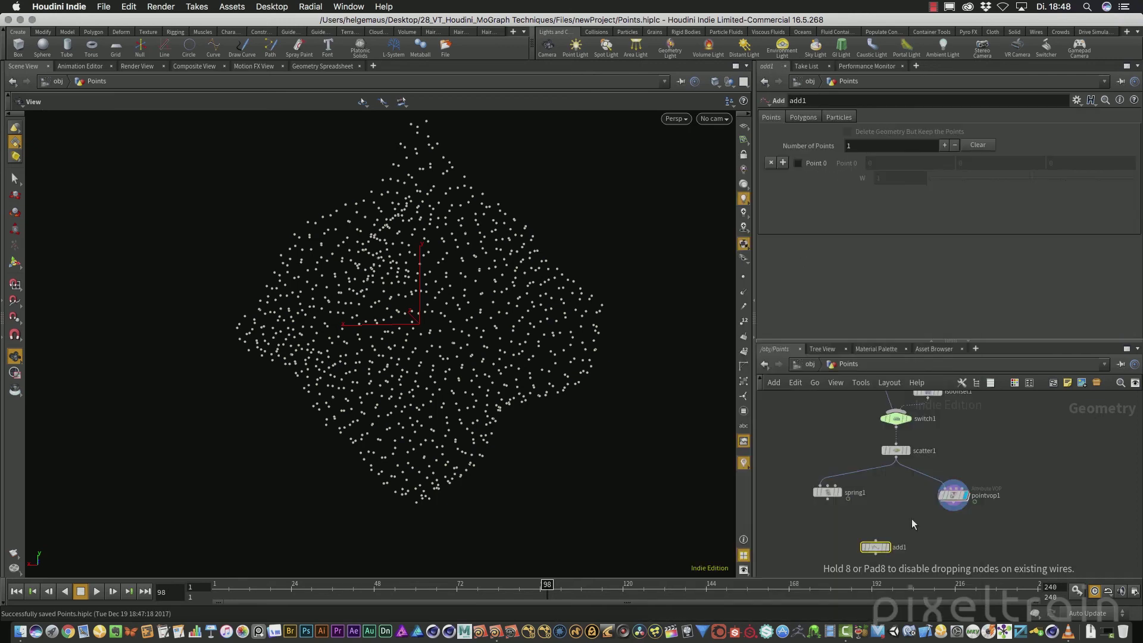
click(953, 511)
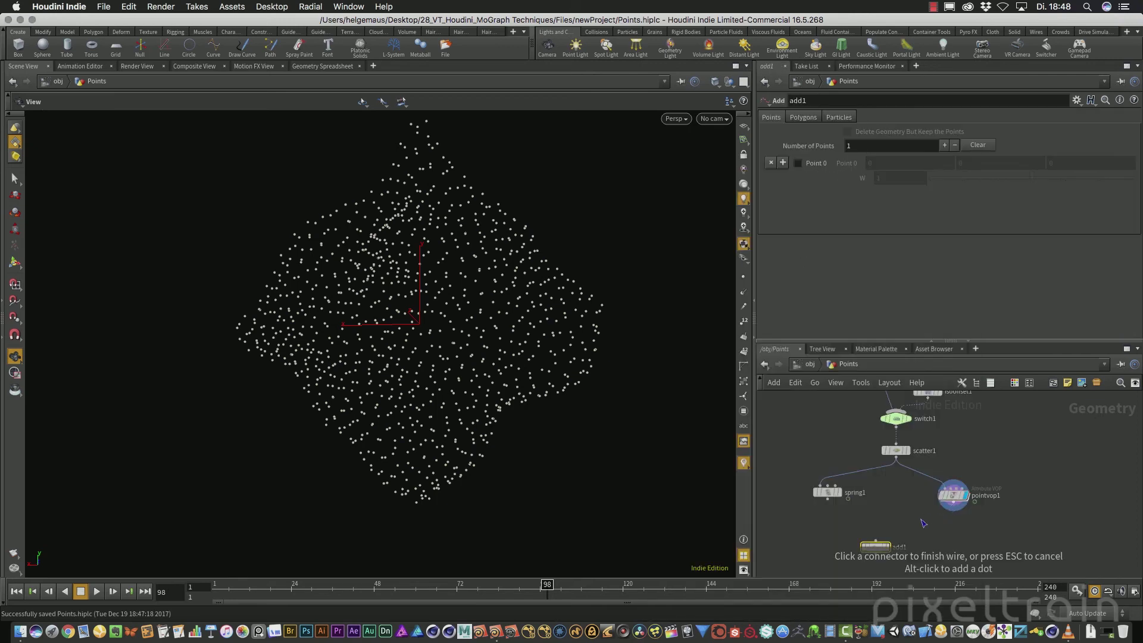
click(874, 541)
drag(879, 550, 957, 539)
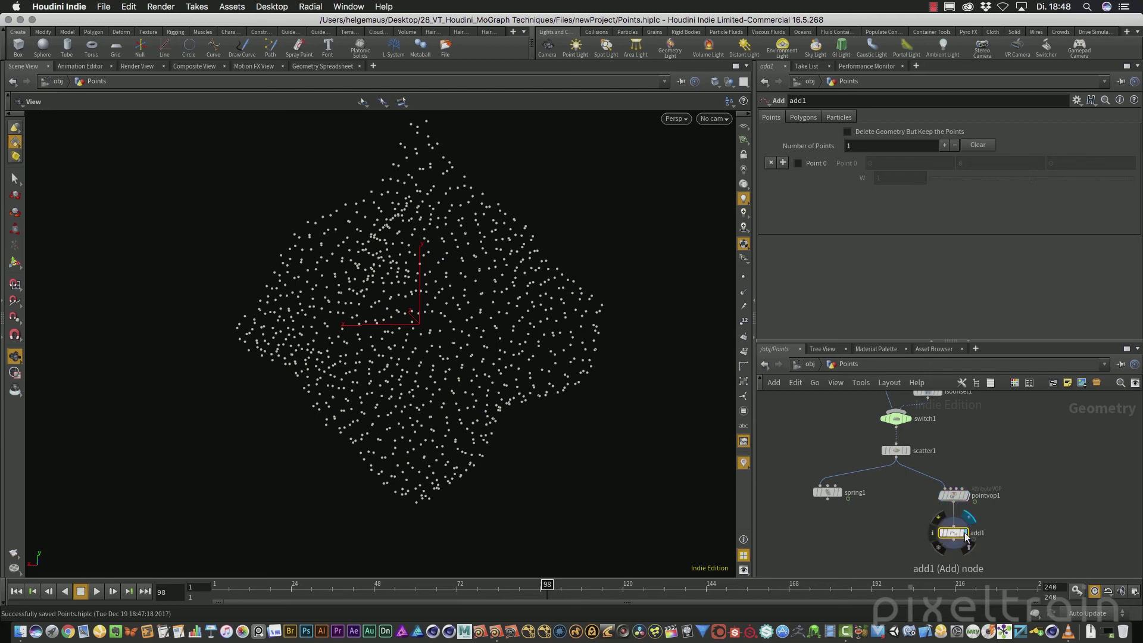
Set the Add node's polygon creation to By Group, comparing the result with By Pattern
click(803, 117)
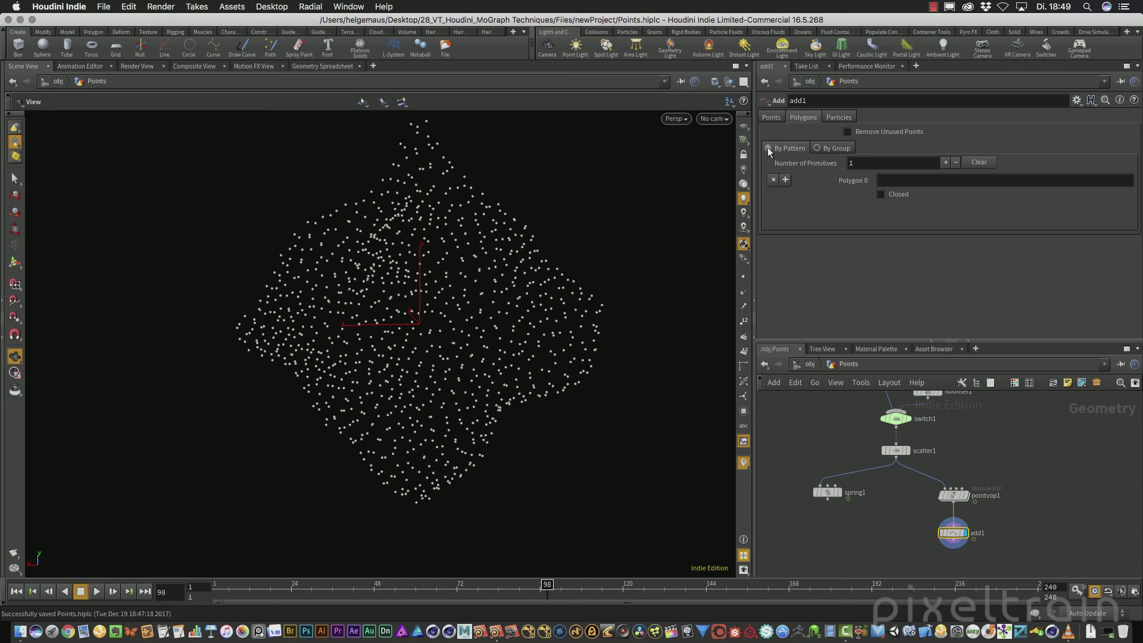
click(816, 148)
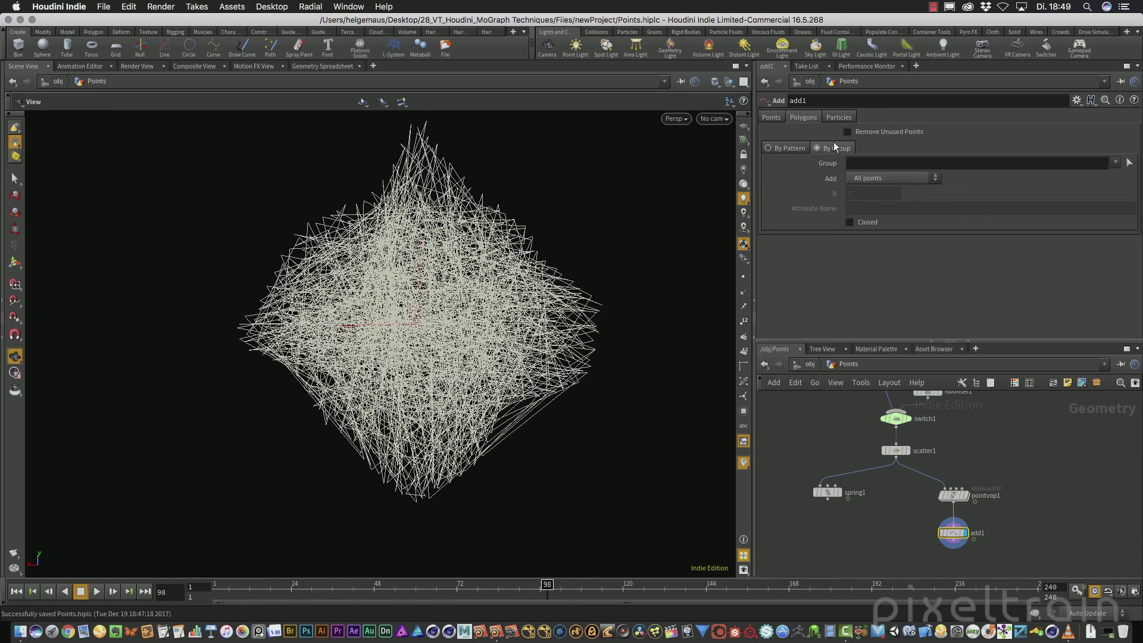
click(798, 149)
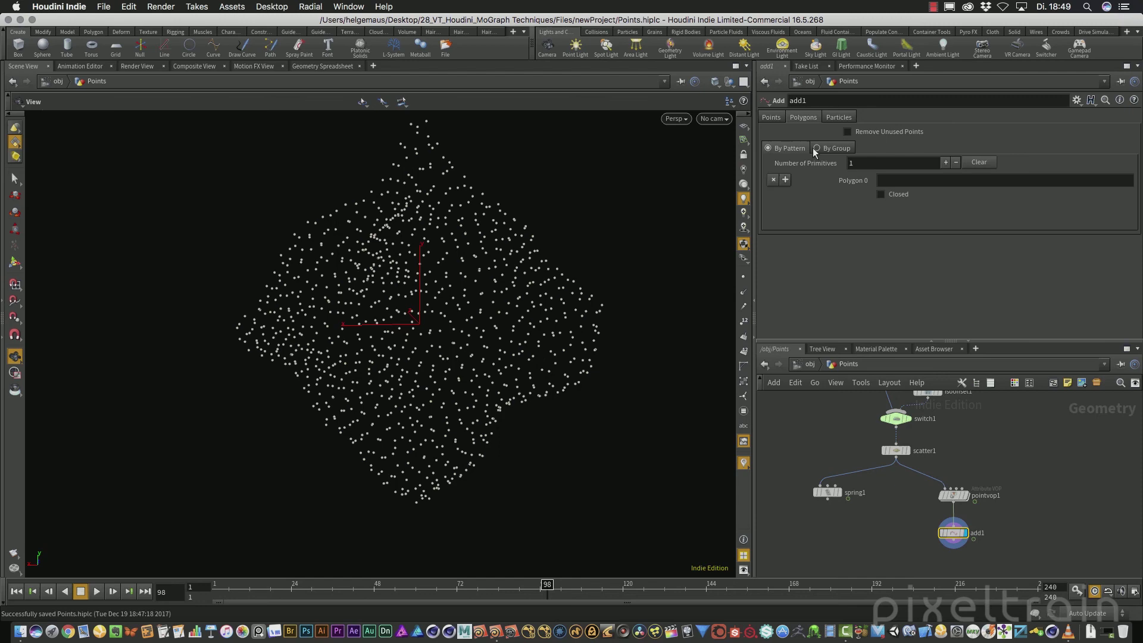
click(817, 147)
click(797, 148)
click(817, 147)
click(791, 147)
click(831, 147)
click(787, 147)
click(831, 148)
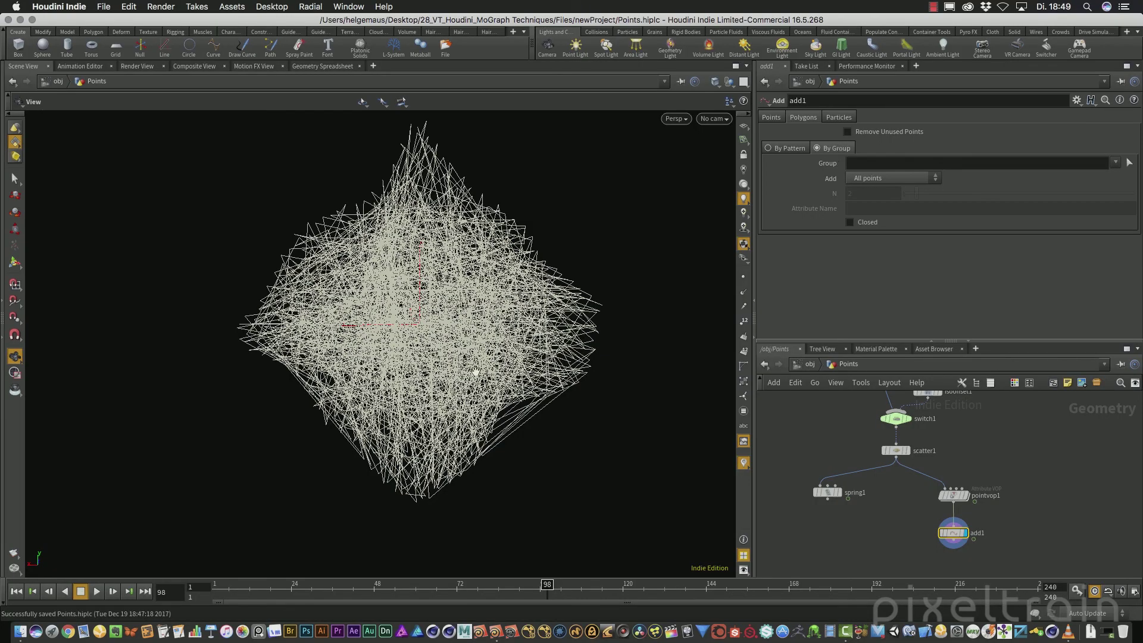
Check the order of the connected points by briefly displaying their point numbers
drag(357, 362, 392, 366)
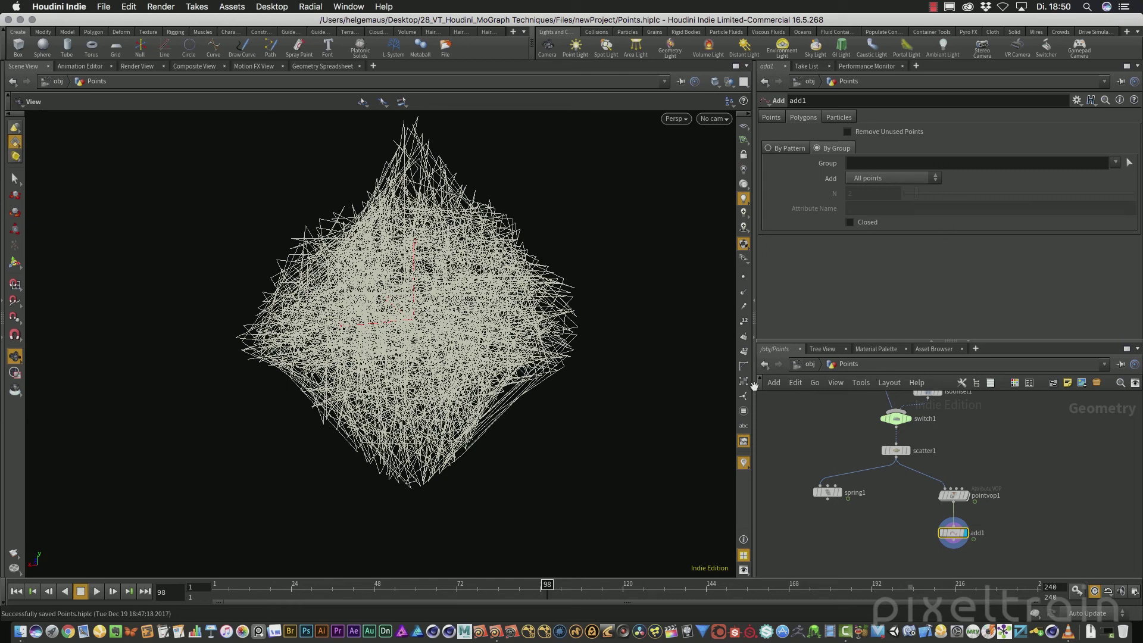
click(745, 324)
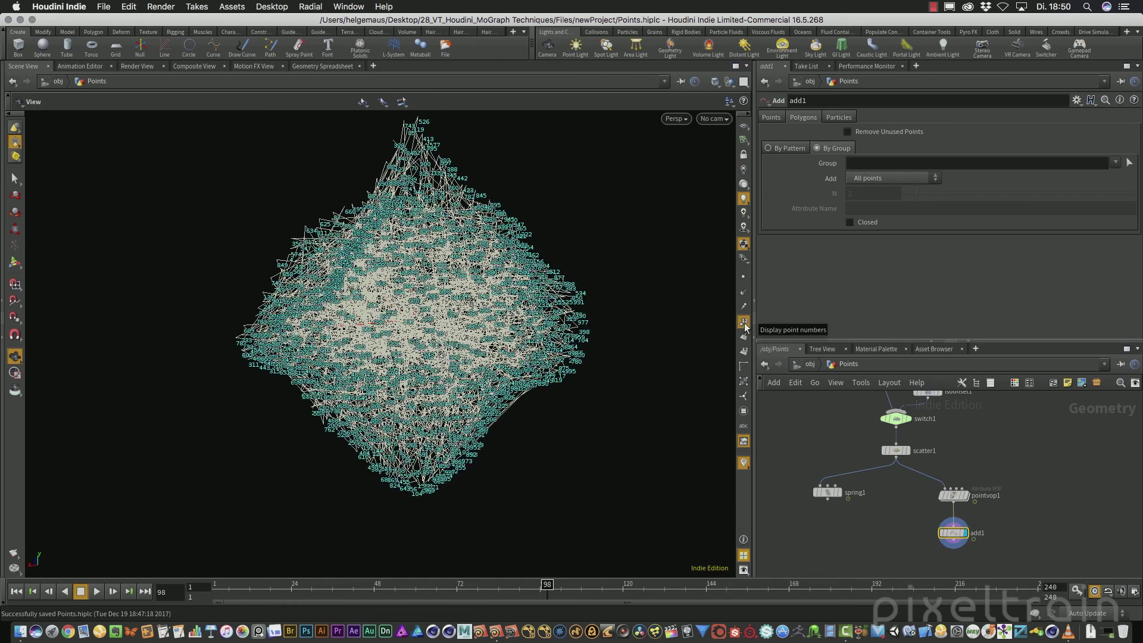
click(745, 325)
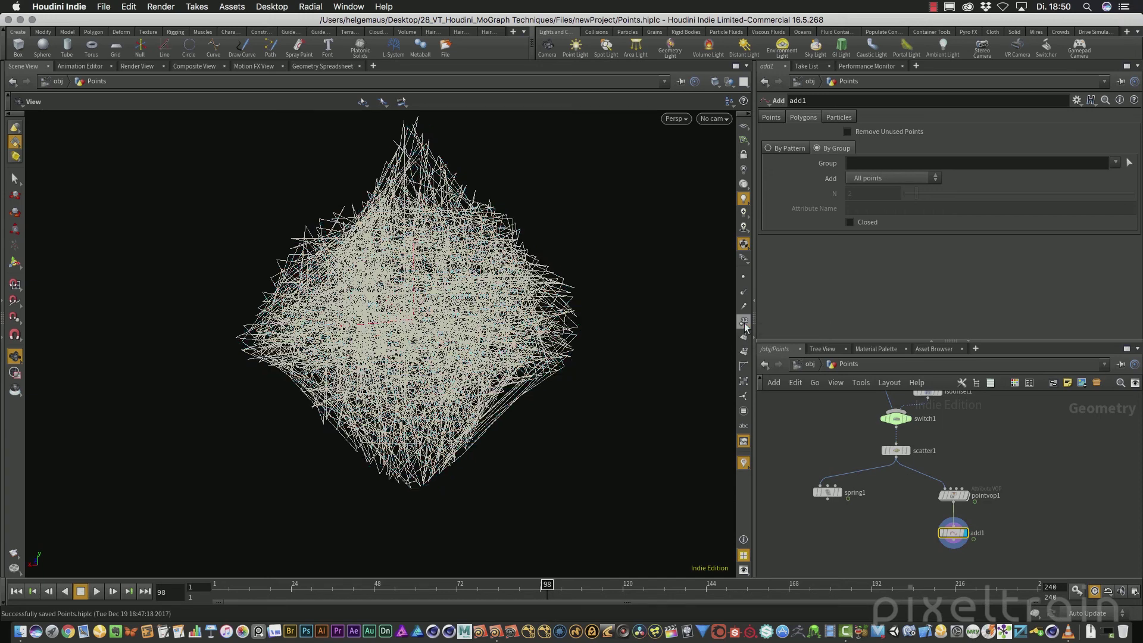
Connect the points in groups of N points, trying N at 1 and returning it to 2
click(934, 181)
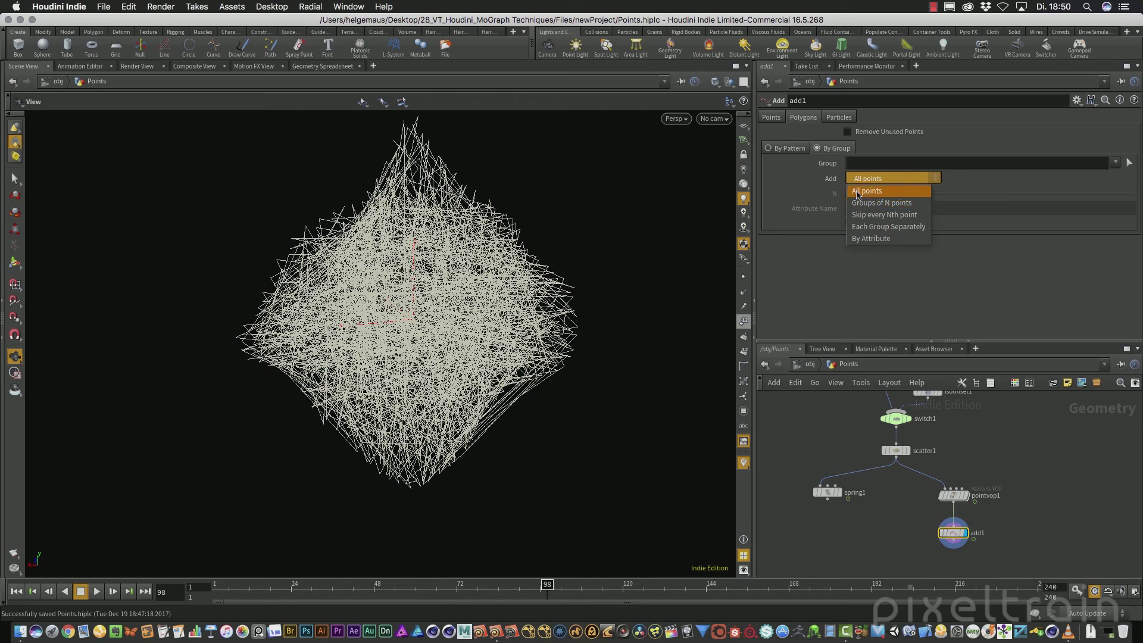
click(905, 203)
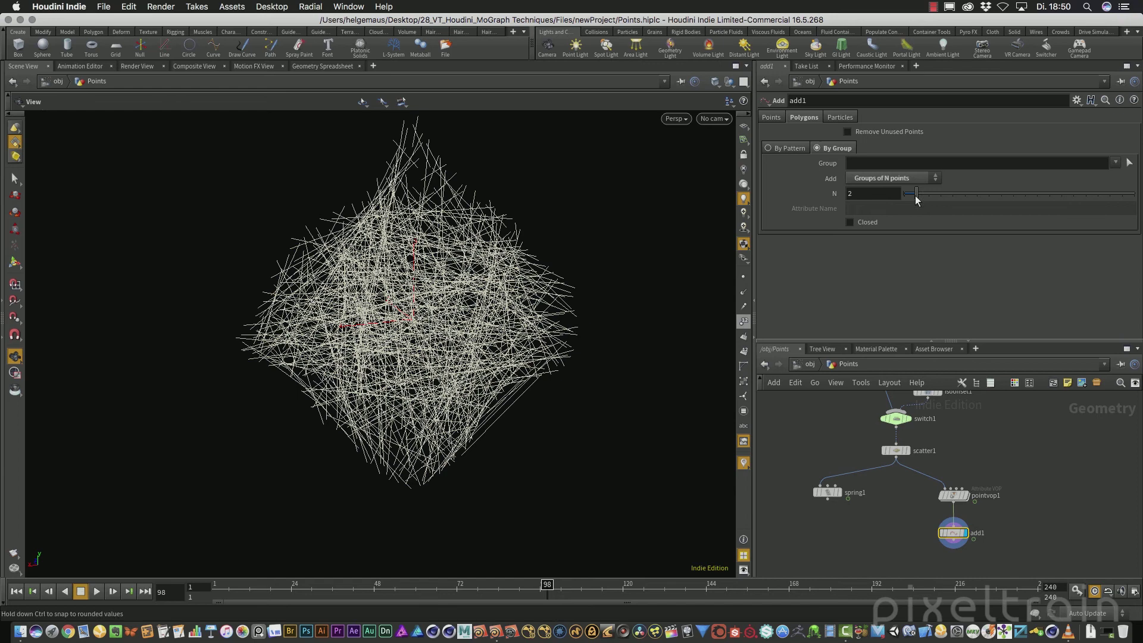
drag(915, 195, 909, 195)
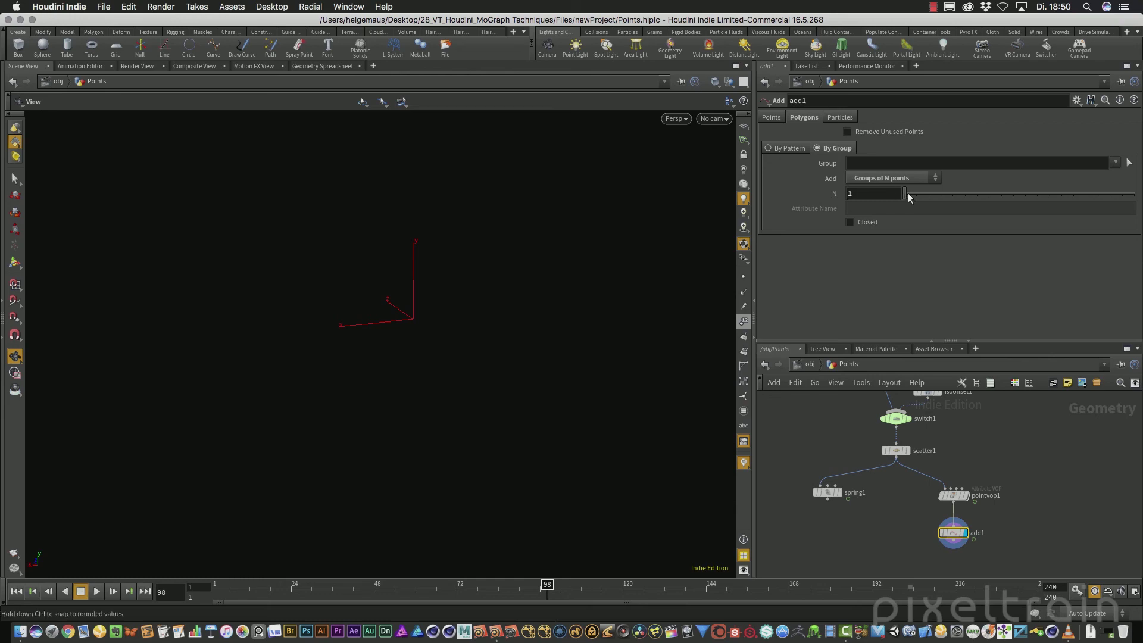
drag(909, 193, 916, 193)
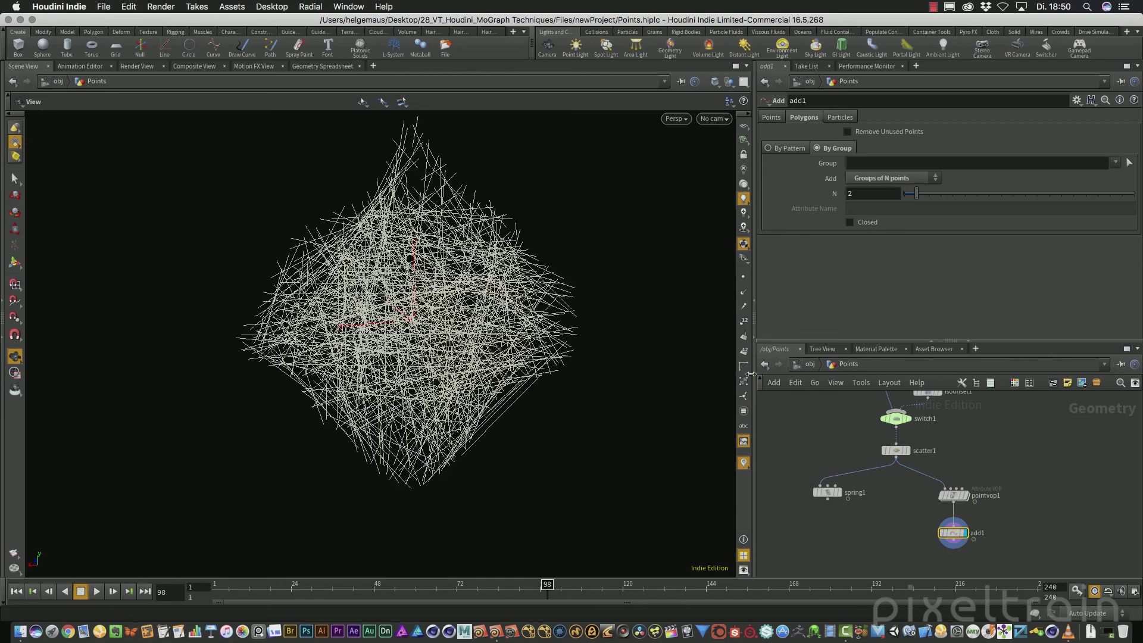
Display the point numbers and examine which points each line segment connects
click(744, 321)
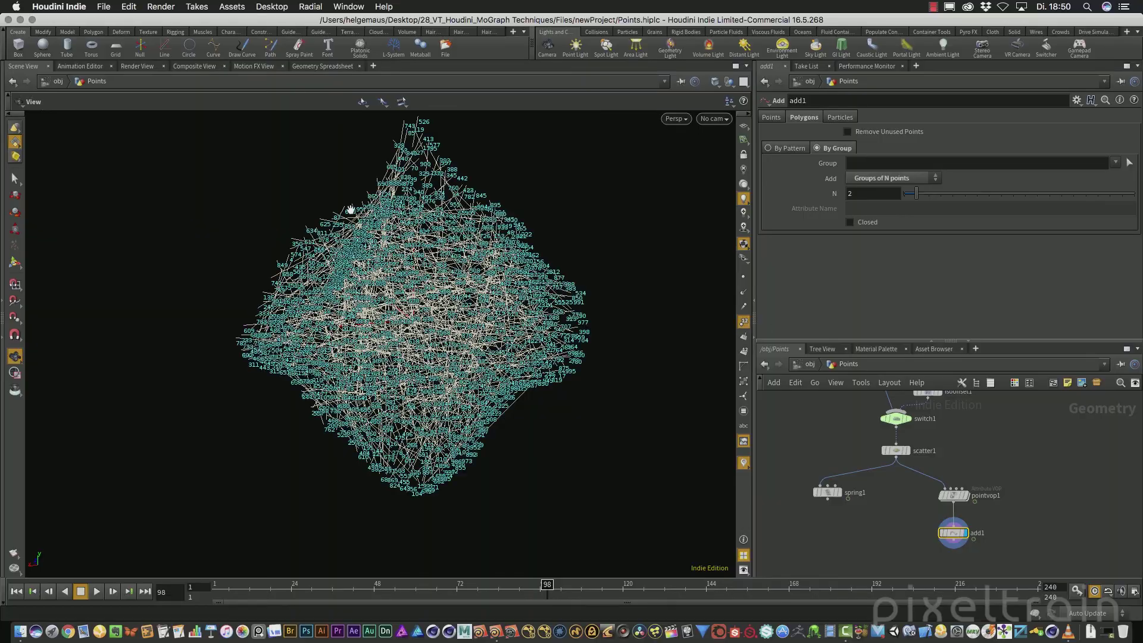
drag(356, 271, 483, 280)
scroll(471, 265, up, 5)
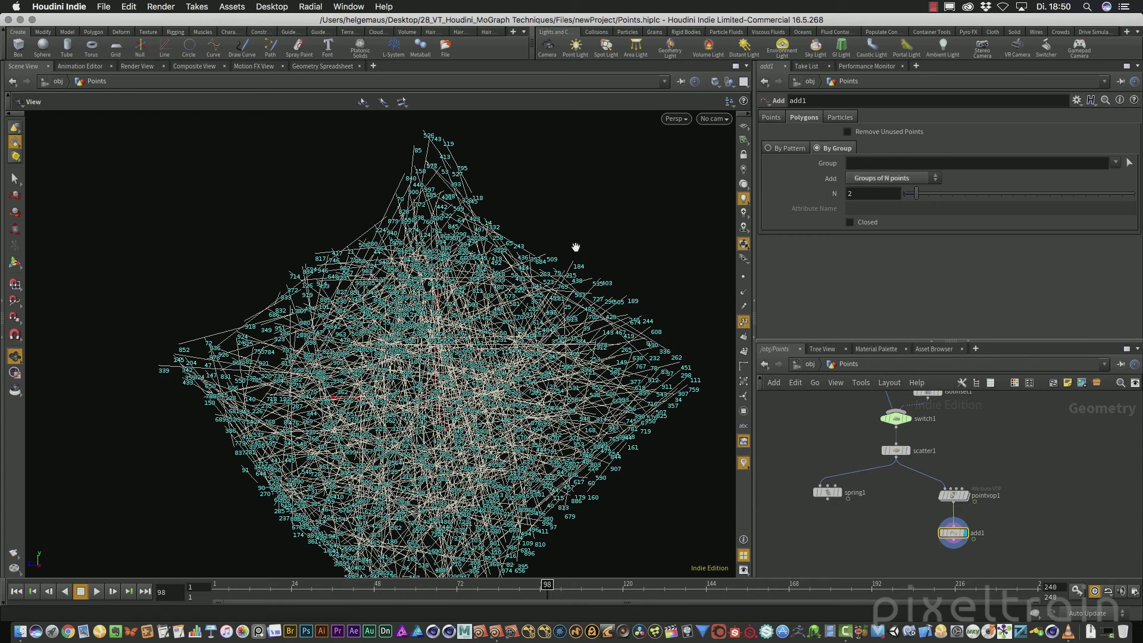
Set the Add node to connect points By Attribute and hide the point numbers
click(930, 179)
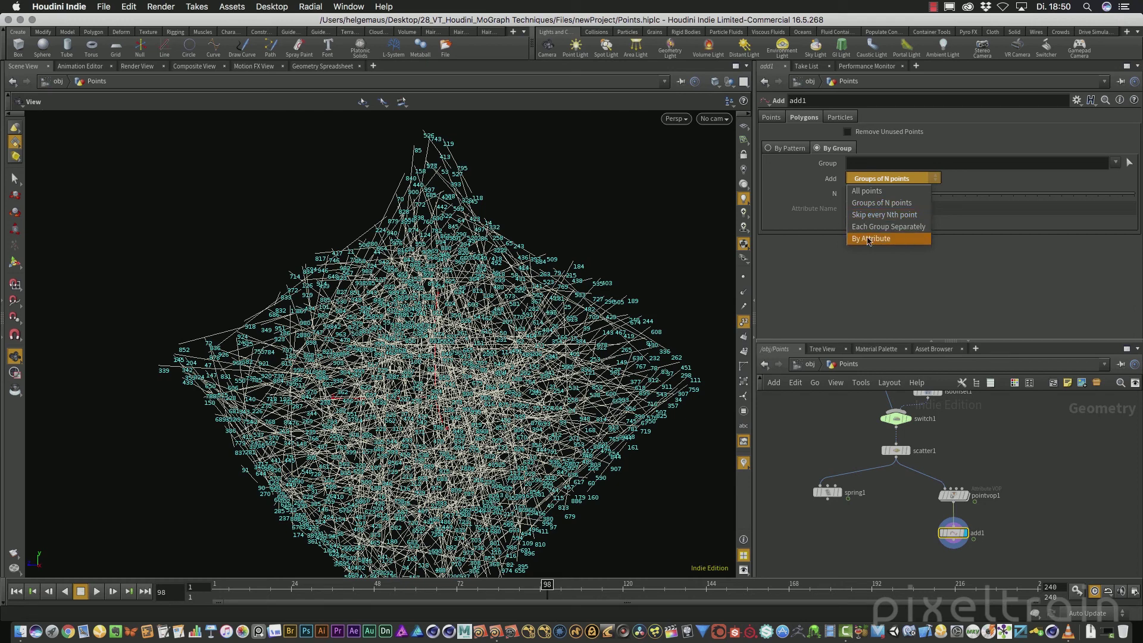
click(902, 239)
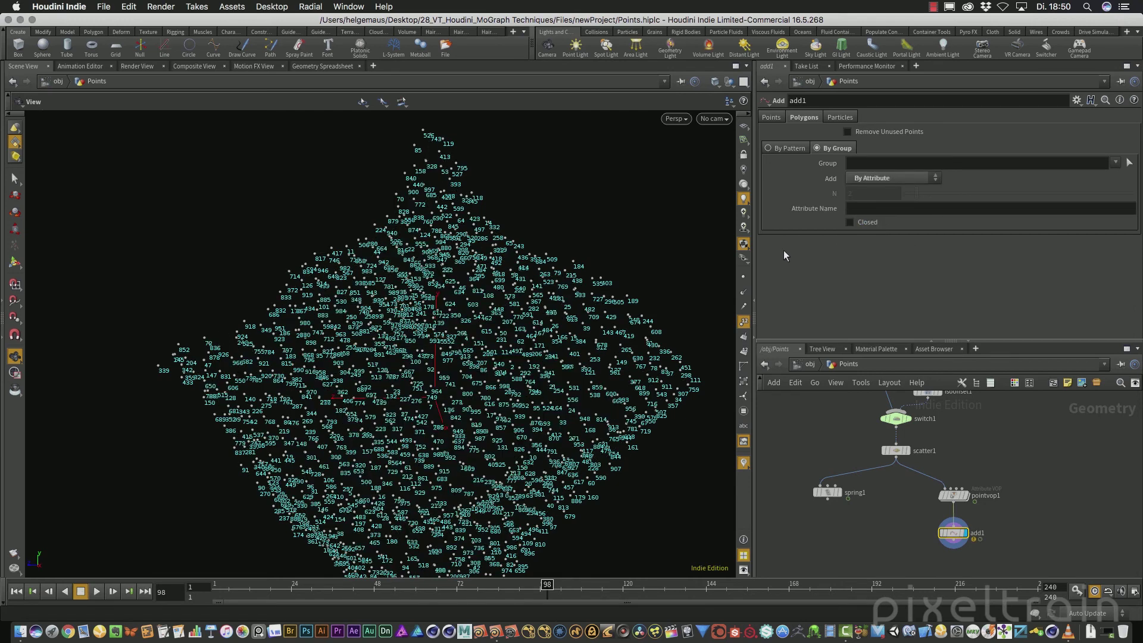
click(743, 322)
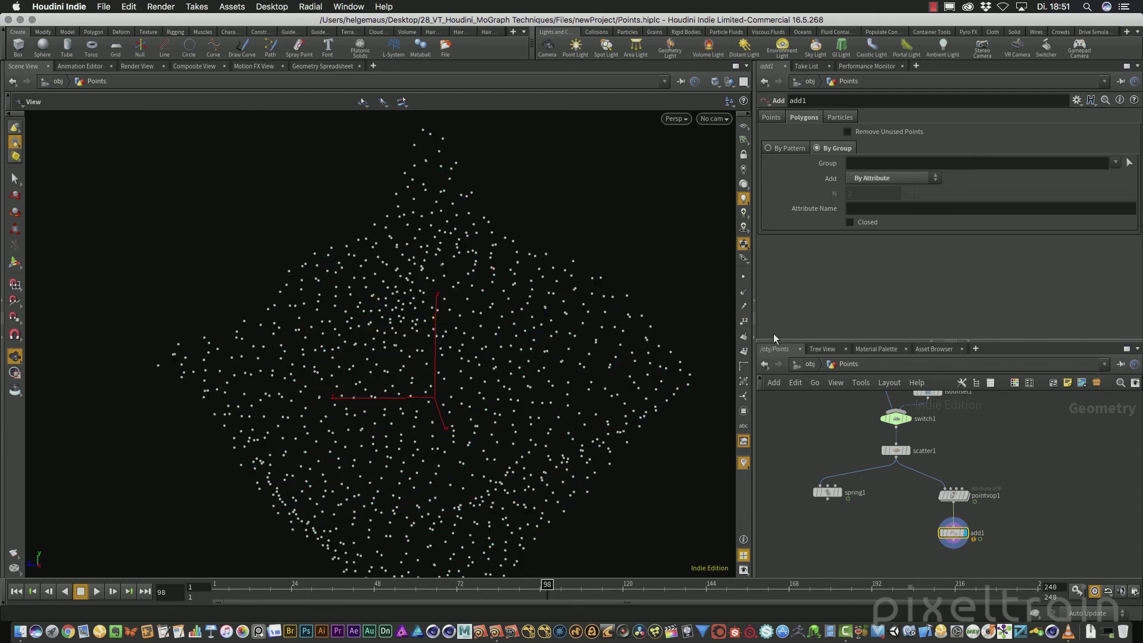
drag(454, 357, 379, 300)
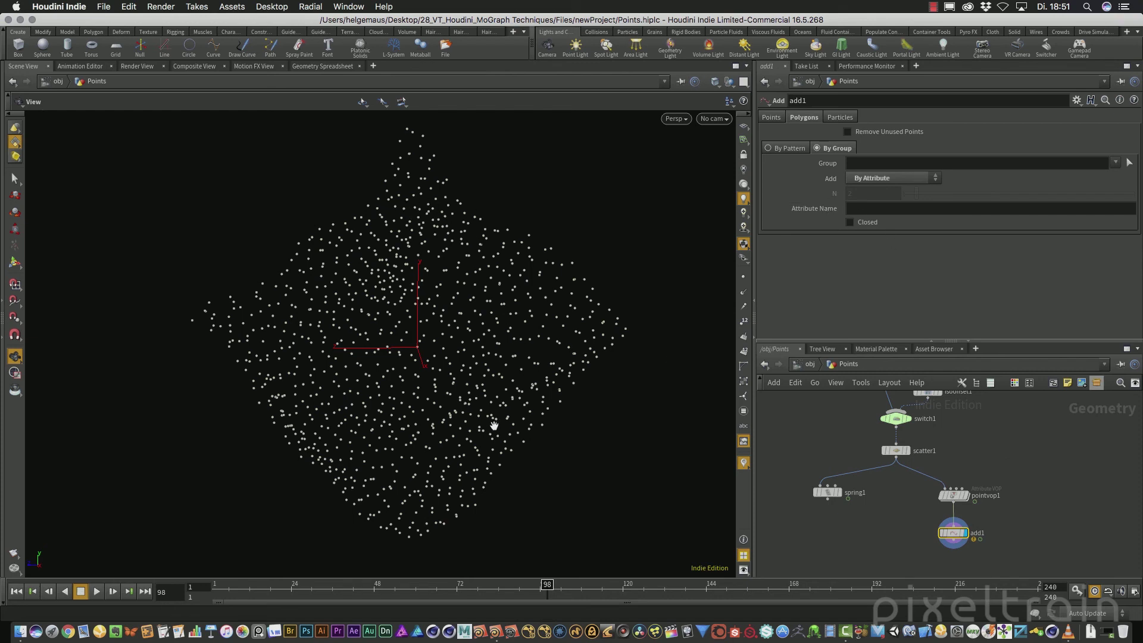
Make room between pointvop1 and add1, then insert an Attribute Create node into their connection and display it
drag(952, 533, 952, 543)
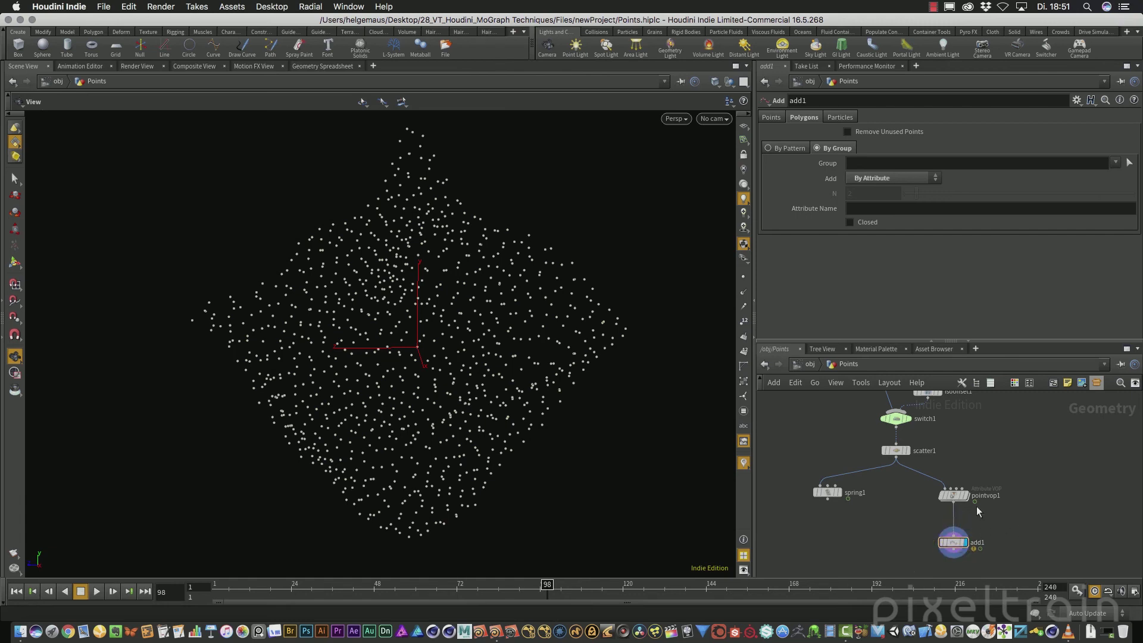
drag(955, 495, 955, 484)
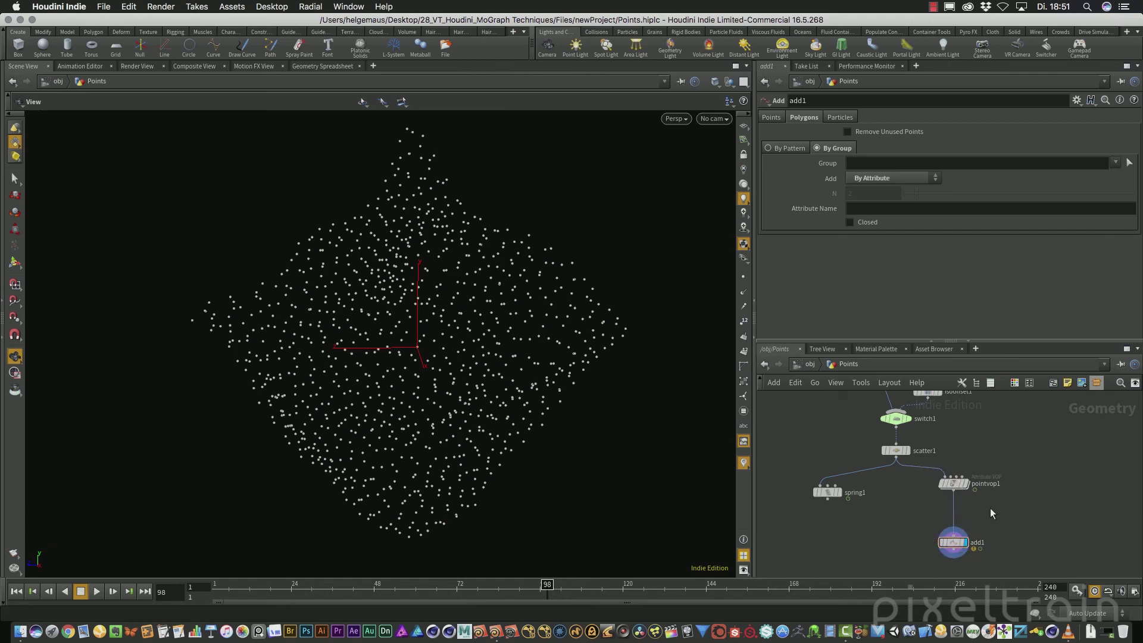
key(Tab)
text(att cr)
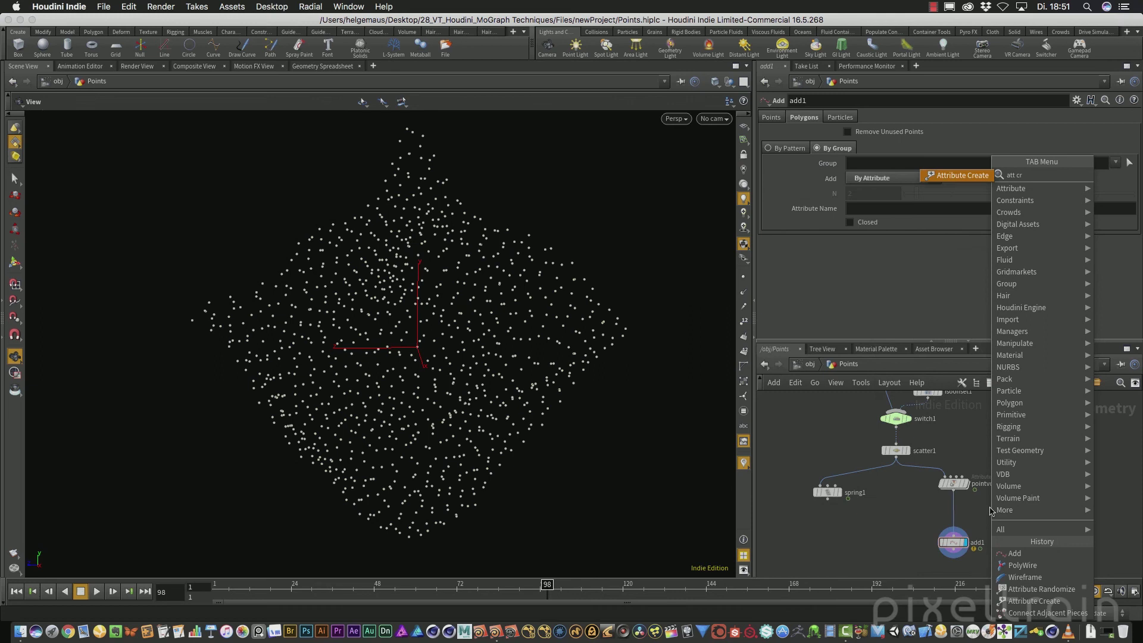
key(Return)
click(990, 508)
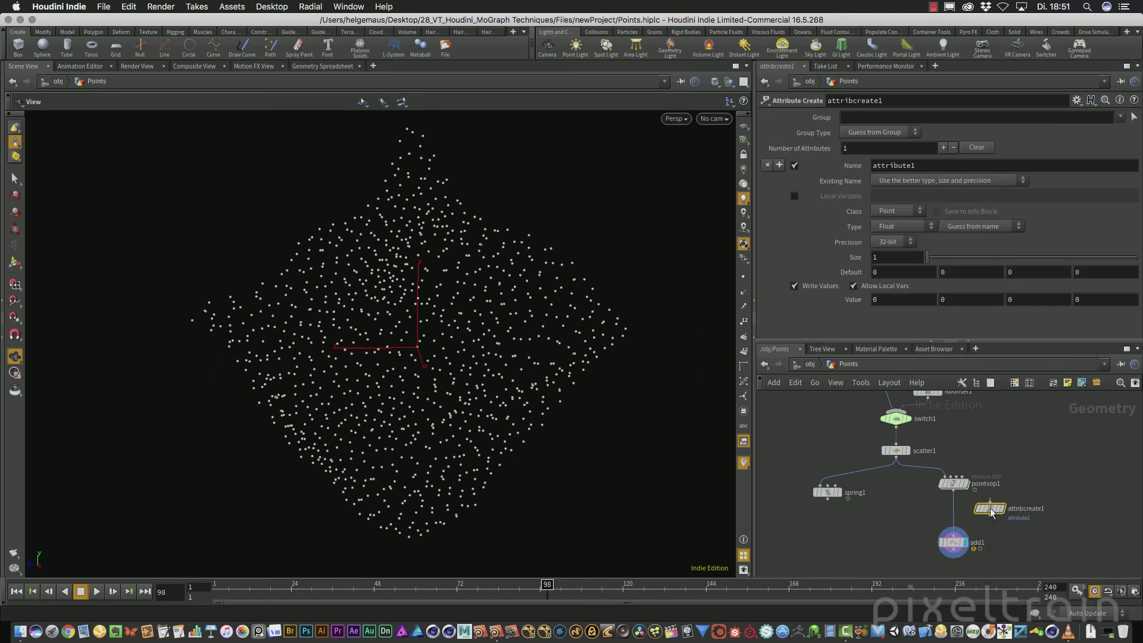
drag(991, 509, 955, 512)
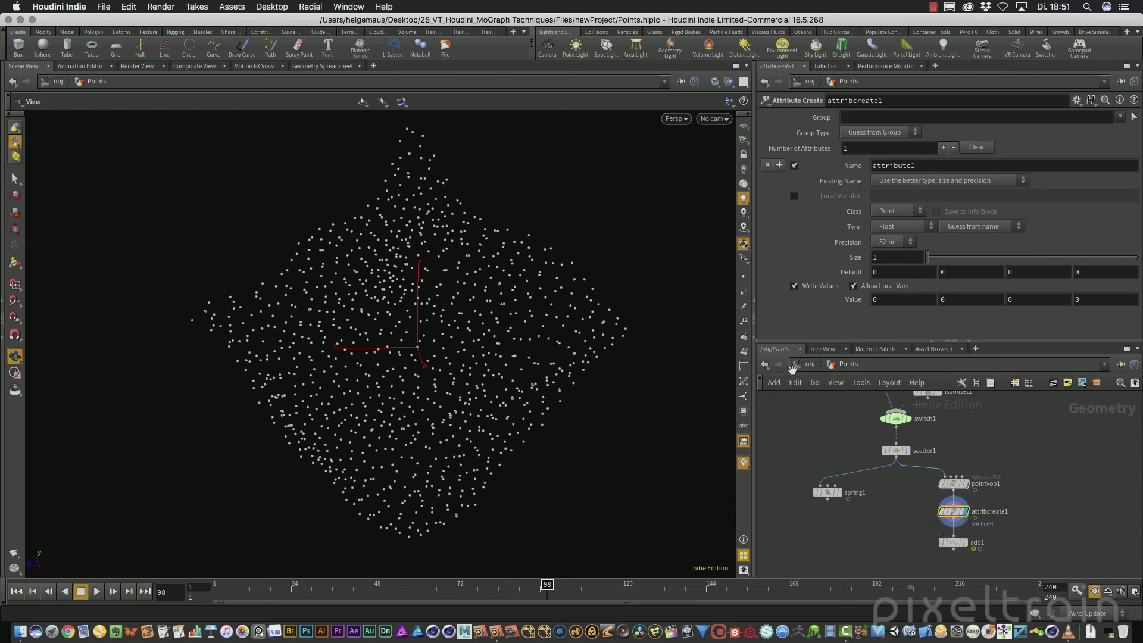
Name the new point attribute Cd and set its size to 3, checking its columns in the Geometry Spreadsheet
click(342, 67)
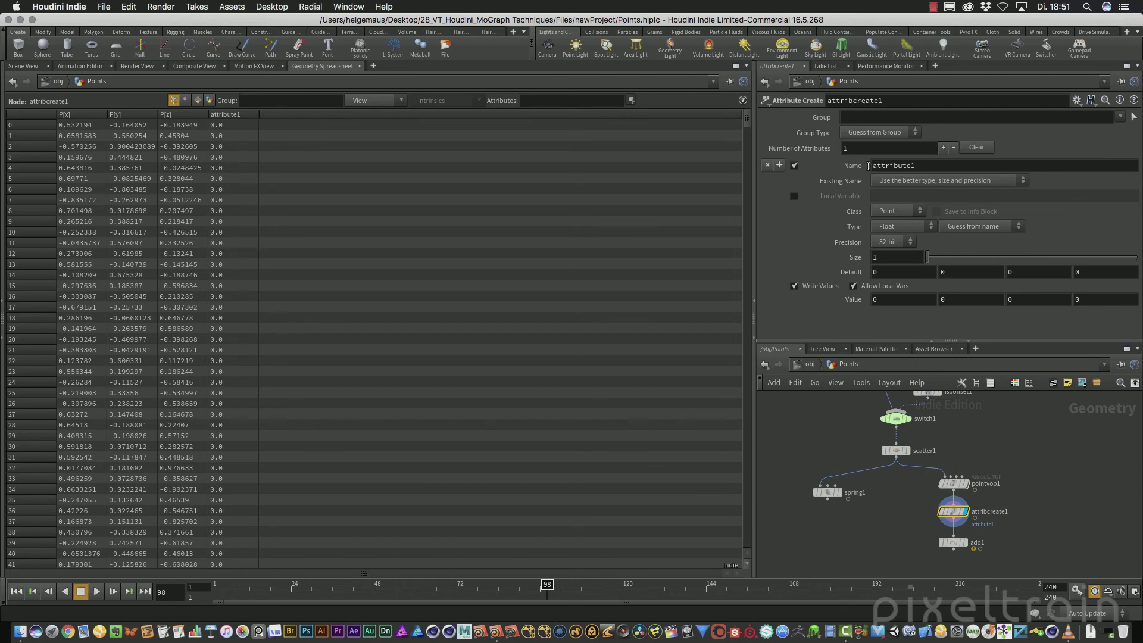
double_click(891, 165)
text(Cd)
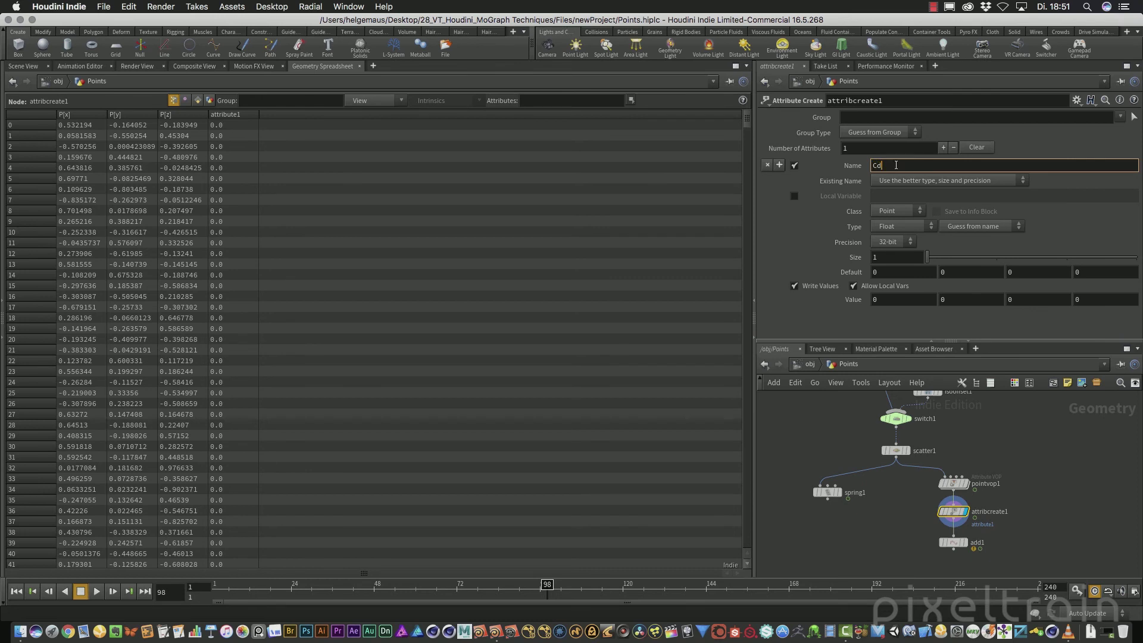
key(Return)
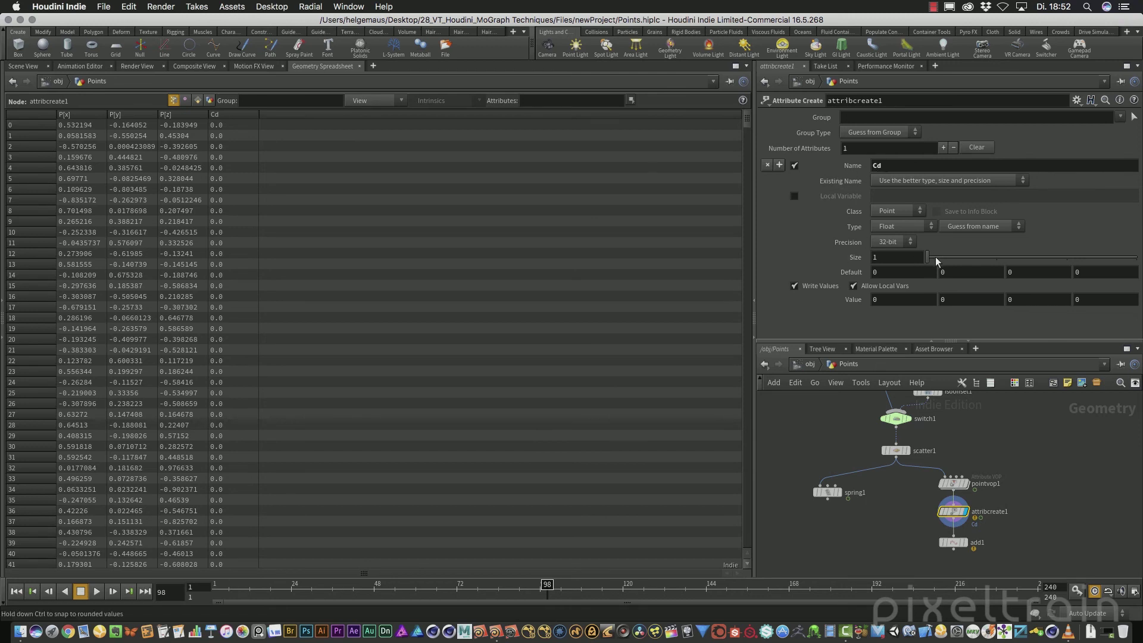
drag(934, 256, 1040, 260)
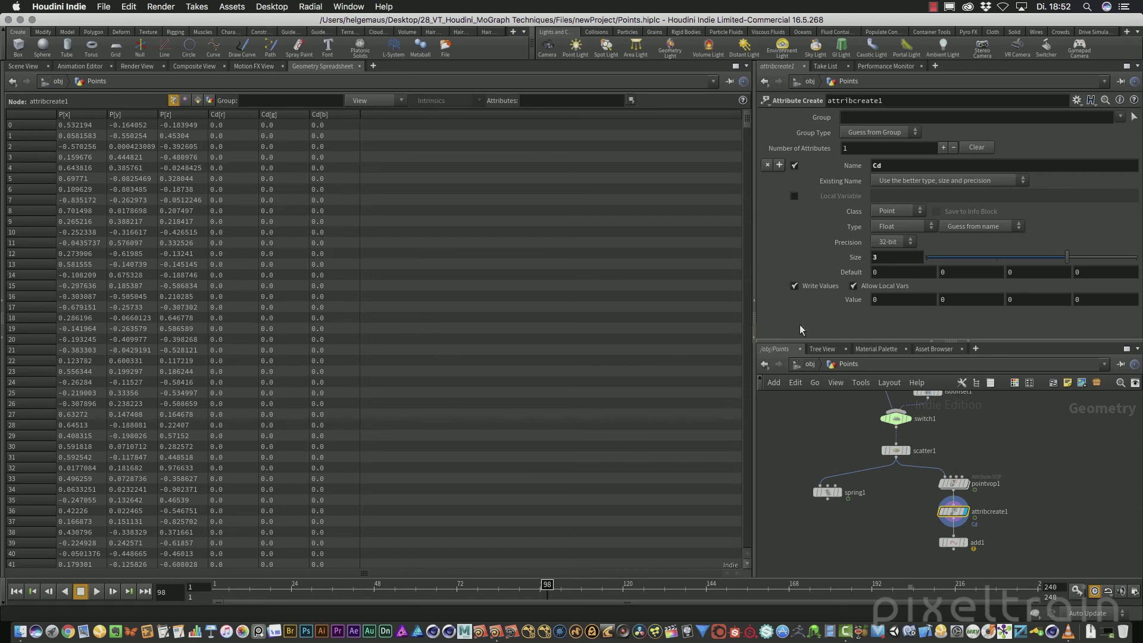
click(23, 66)
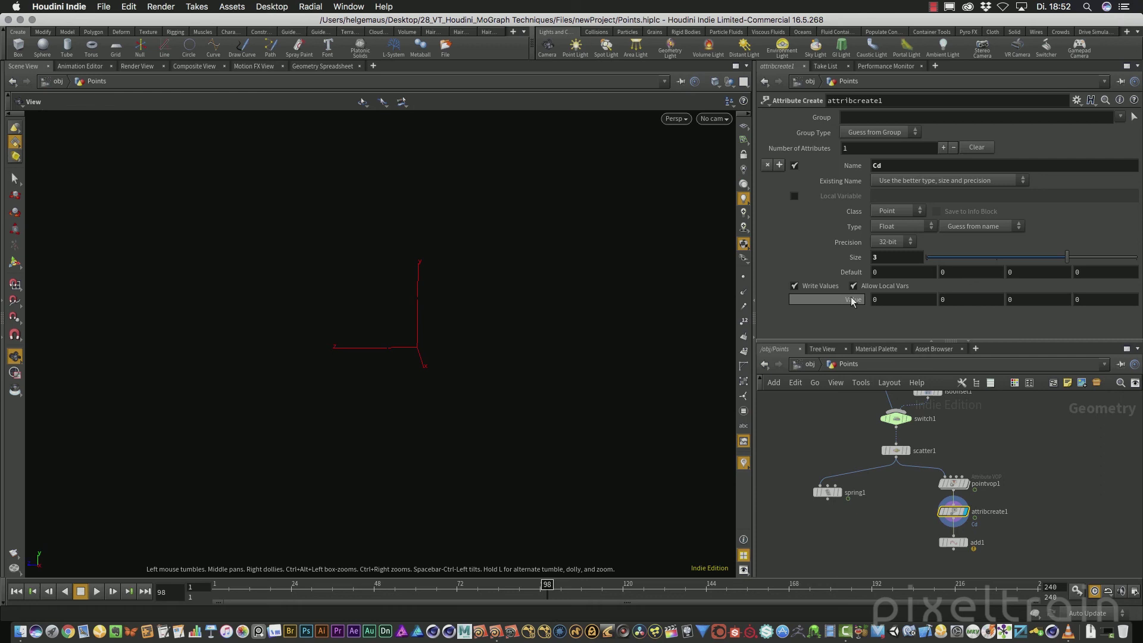
Set the values of the Cd attribute in attribcreate1 to 1, 0.5 and 0.5
click(872, 301)
text(1)
key(Tab)
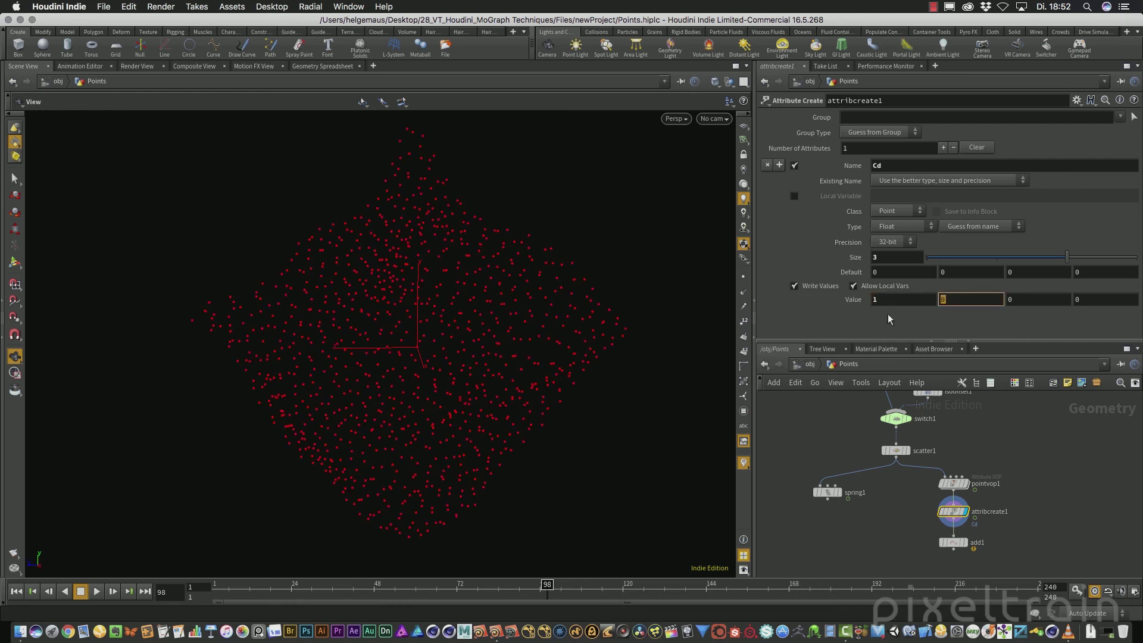
text(1)
key(Tab)
text(1)
key(Tab)
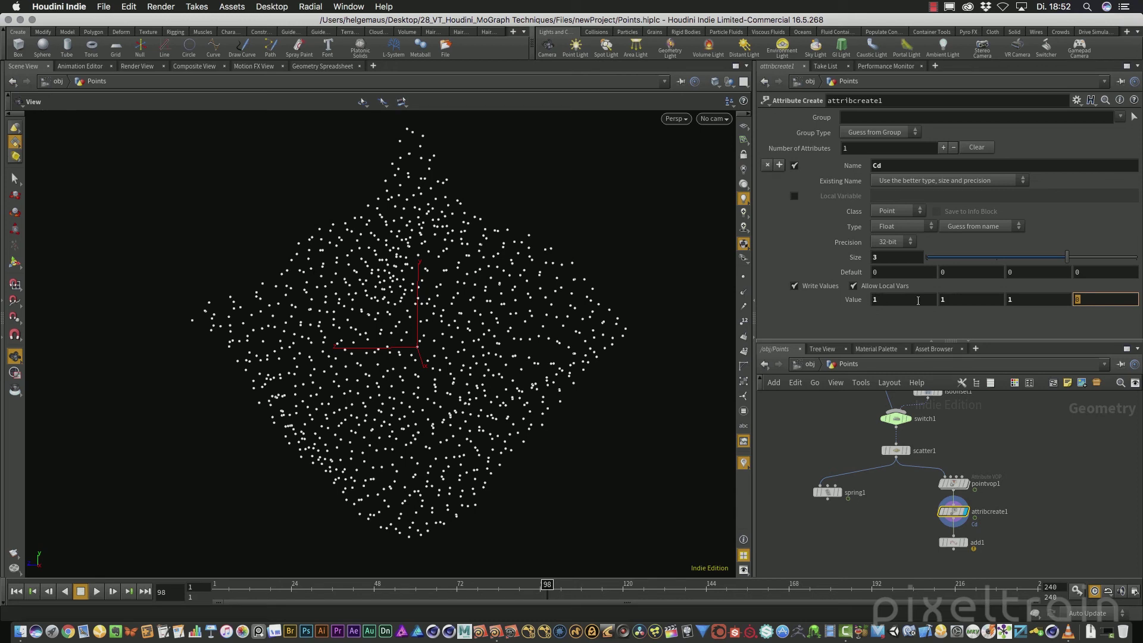
key(shift+Tab)
key(shift+Tab)
text(0.5)
key(Tab)
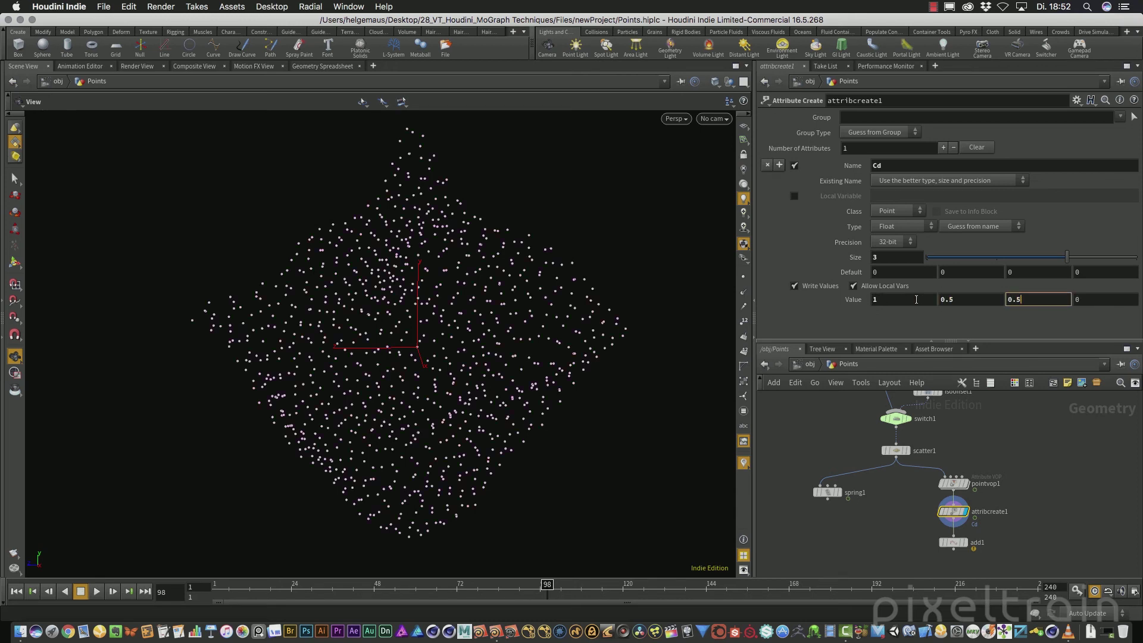
key(Tab)
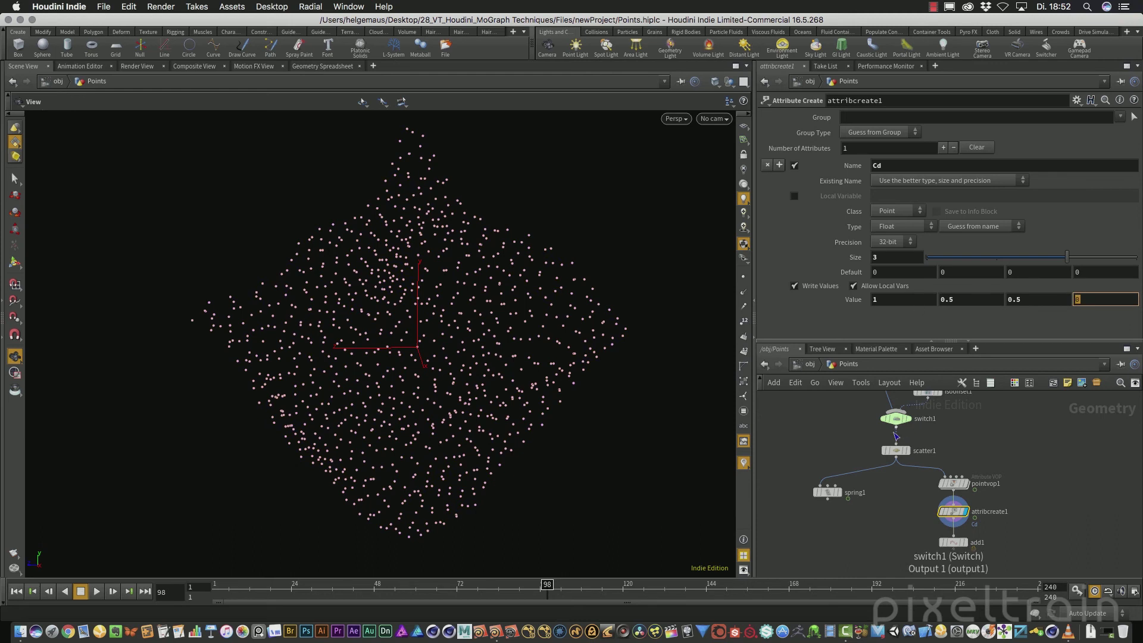
Display add1 and set its Attribute Name to Cd to connect the points by that attribute
scroll(957, 519, up, 3)
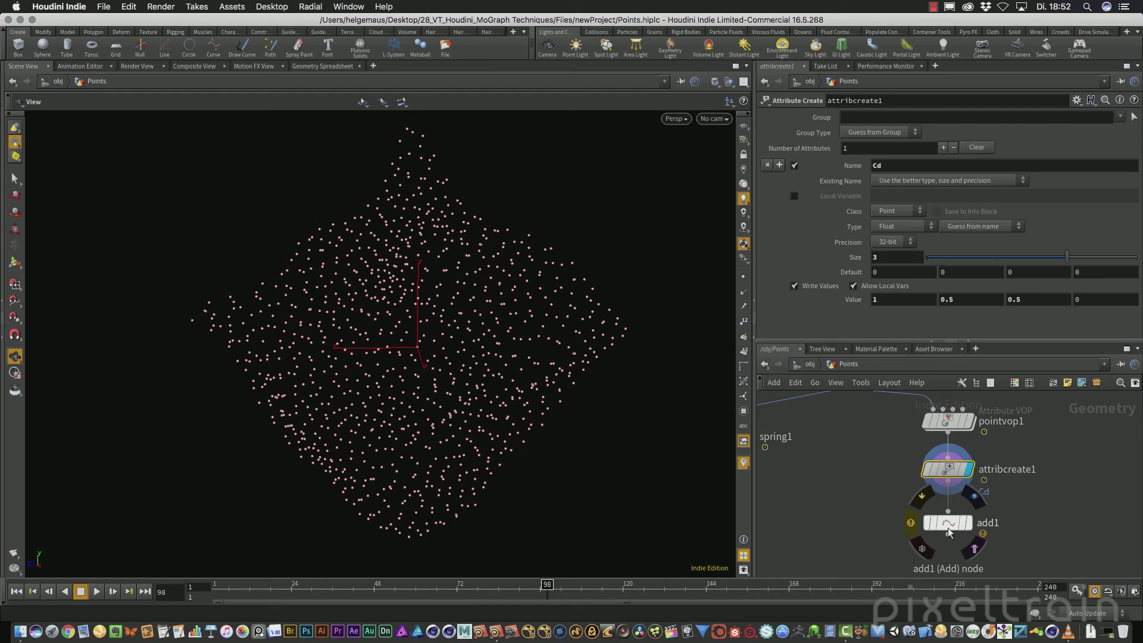
click(974, 496)
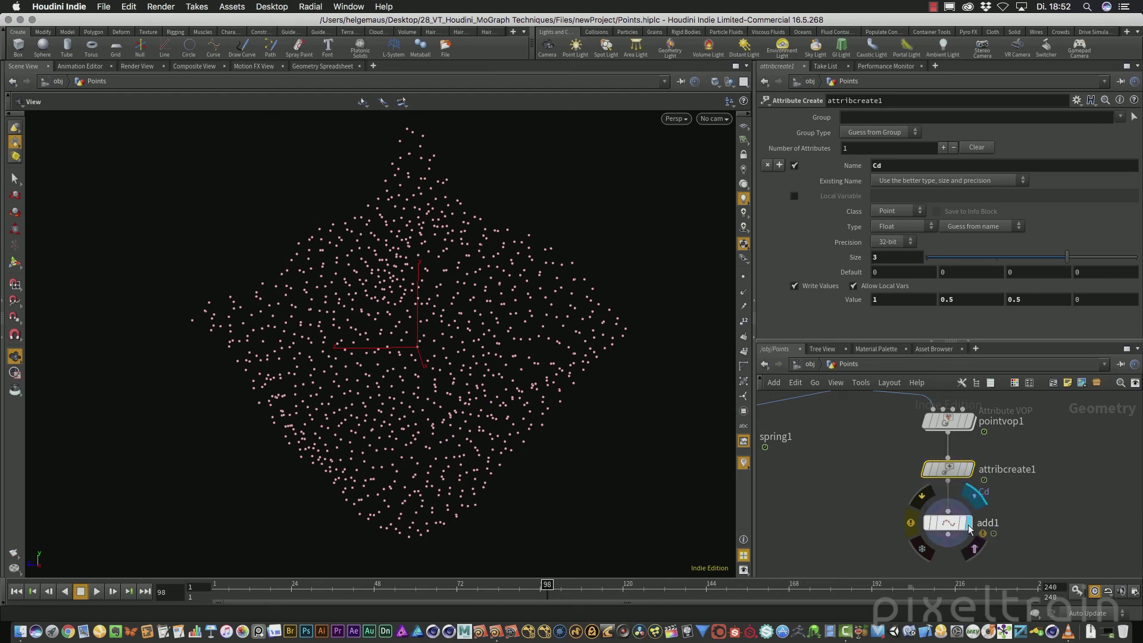
click(949, 526)
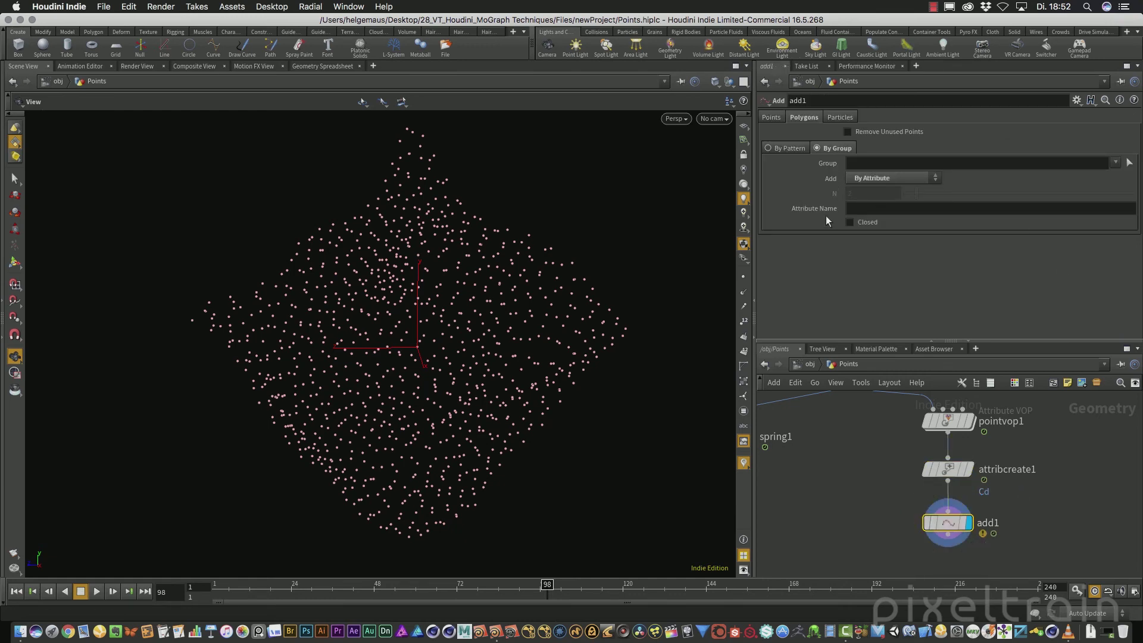
click(869, 208)
text(Cd)
key(Return)
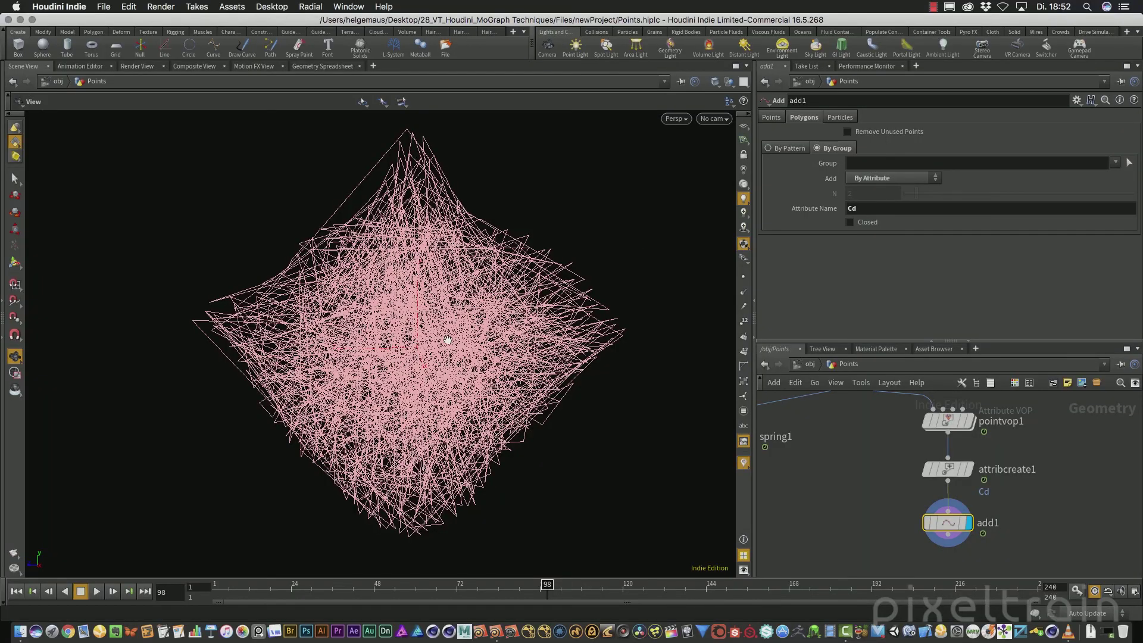
drag(448, 339, 560, 329)
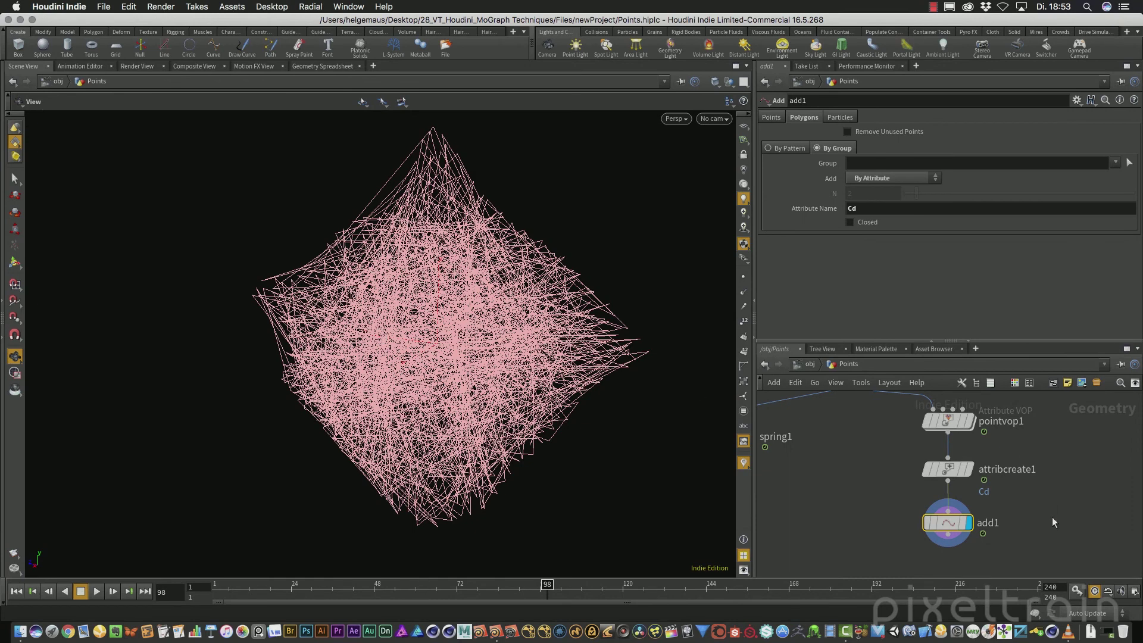
Replace attribcreate1 with an Attribute Randomize node between pointvop1 and add1, and display the new node
click(1009, 512)
click(949, 470)
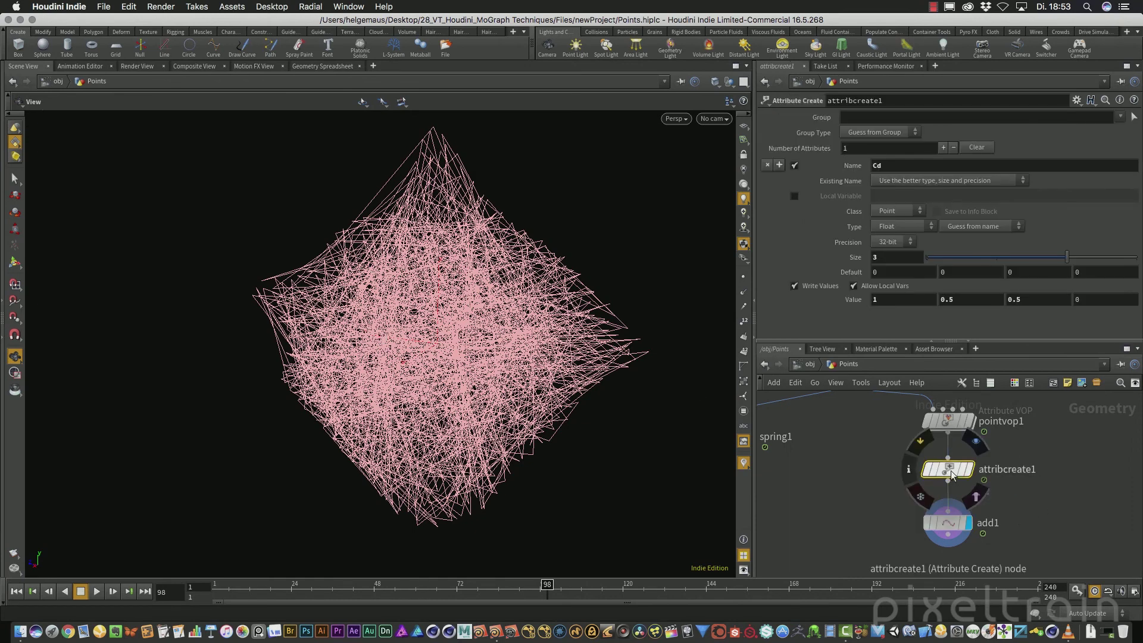
key(Delete)
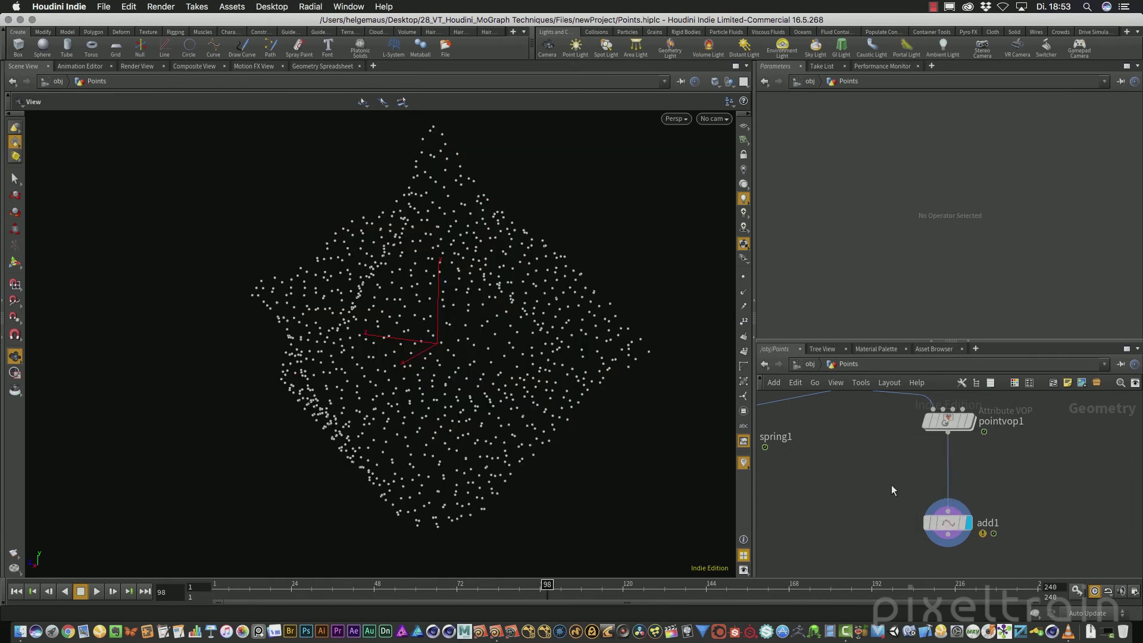
key(Tab)
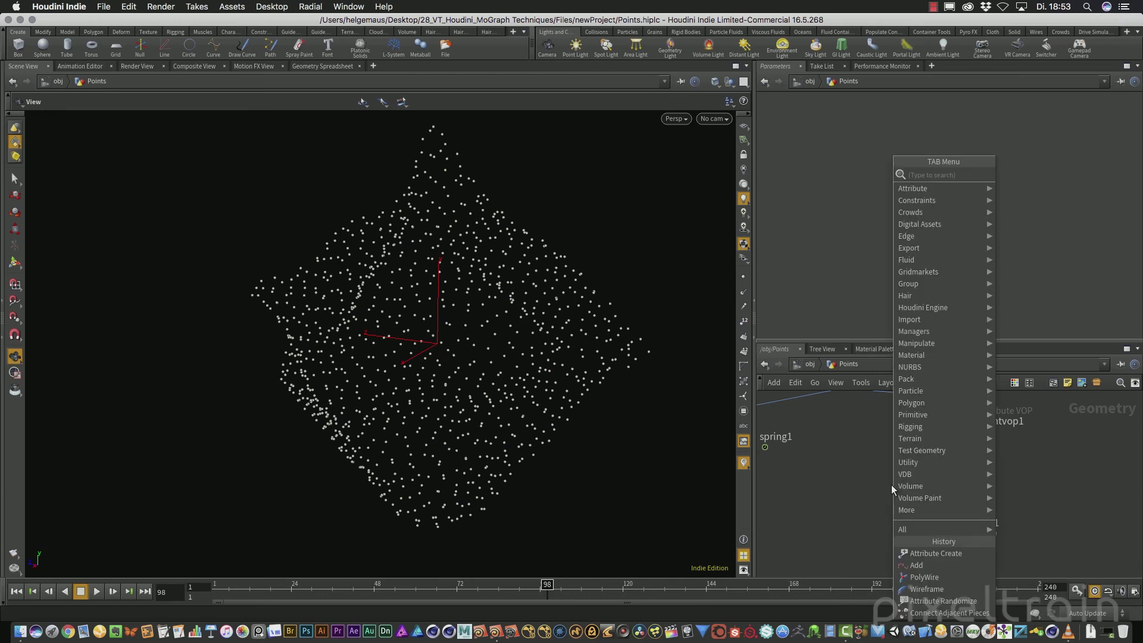
text(att ran)
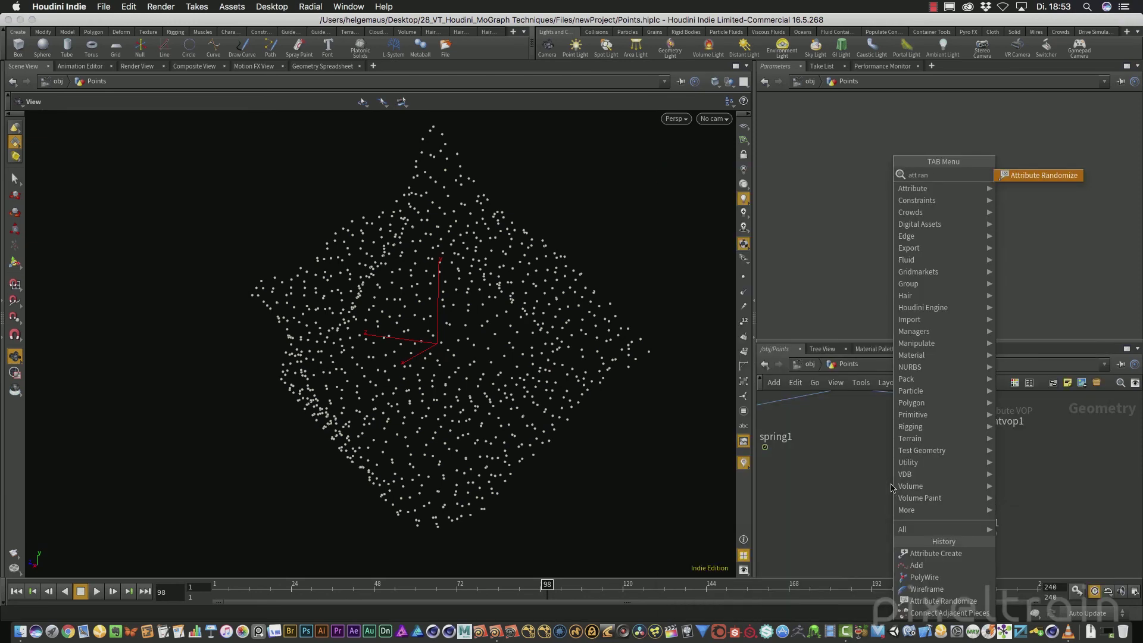
key(Return)
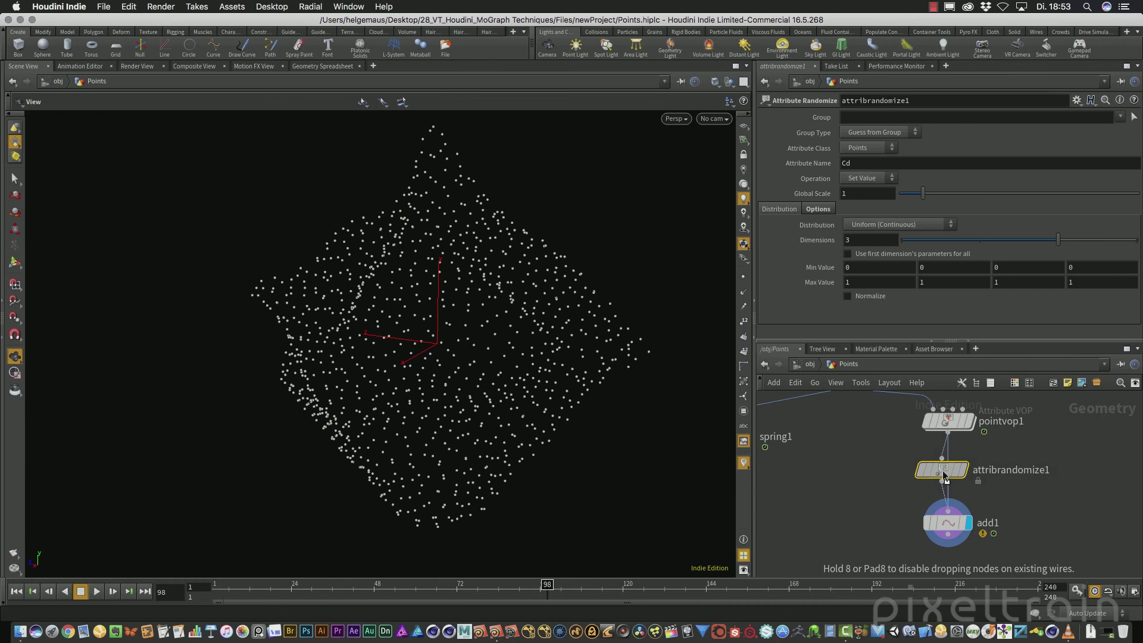
click(948, 474)
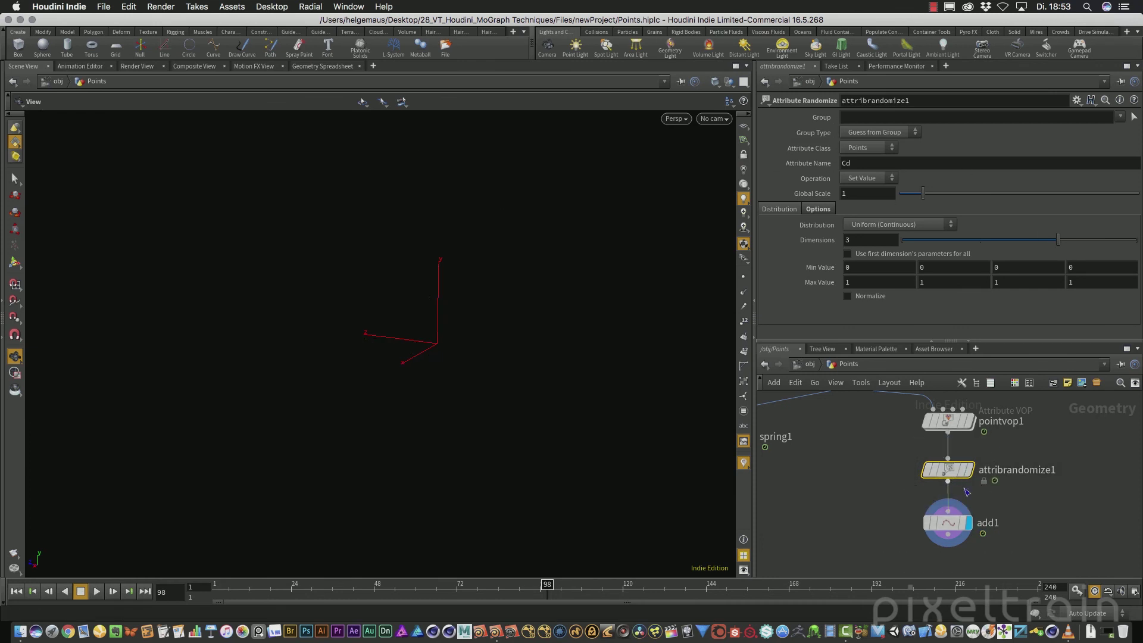
click(969, 474)
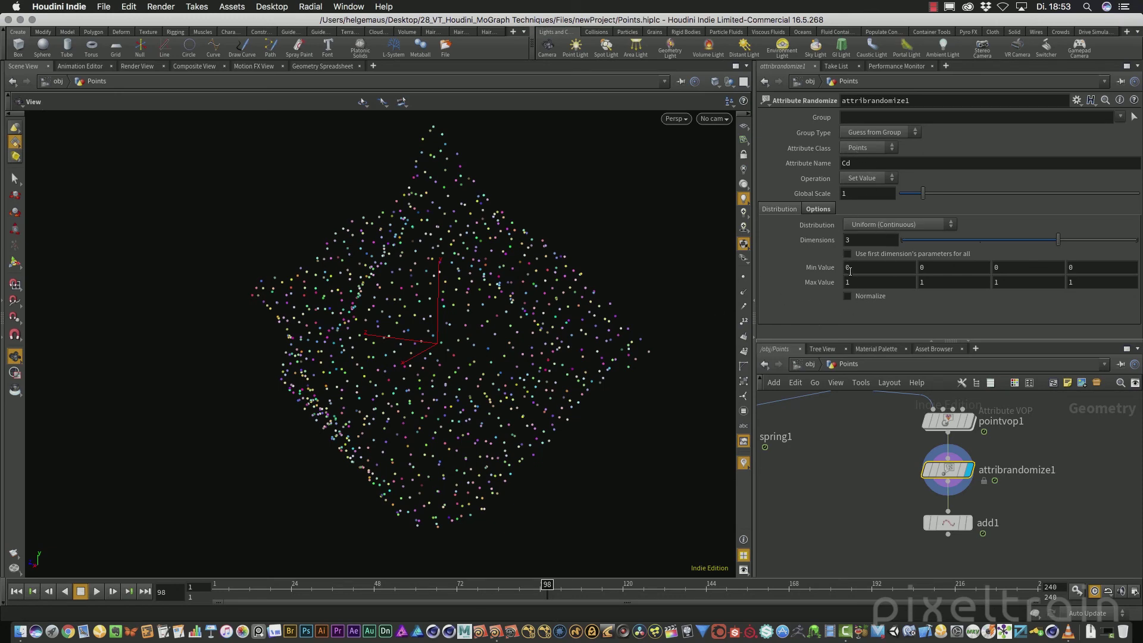
Set the Attribute Randomize node's Distribution to Two Values and its Dimensions to 1
mouse_move(523, 261)
mouse_down()
mouse_move(510, 255)
mouse_move(520, 312)
mouse_move(339, 311)
mouse_move(529, 370)
mouse_move(420, 272)
mouse_move(536, 280)
mouse_up()
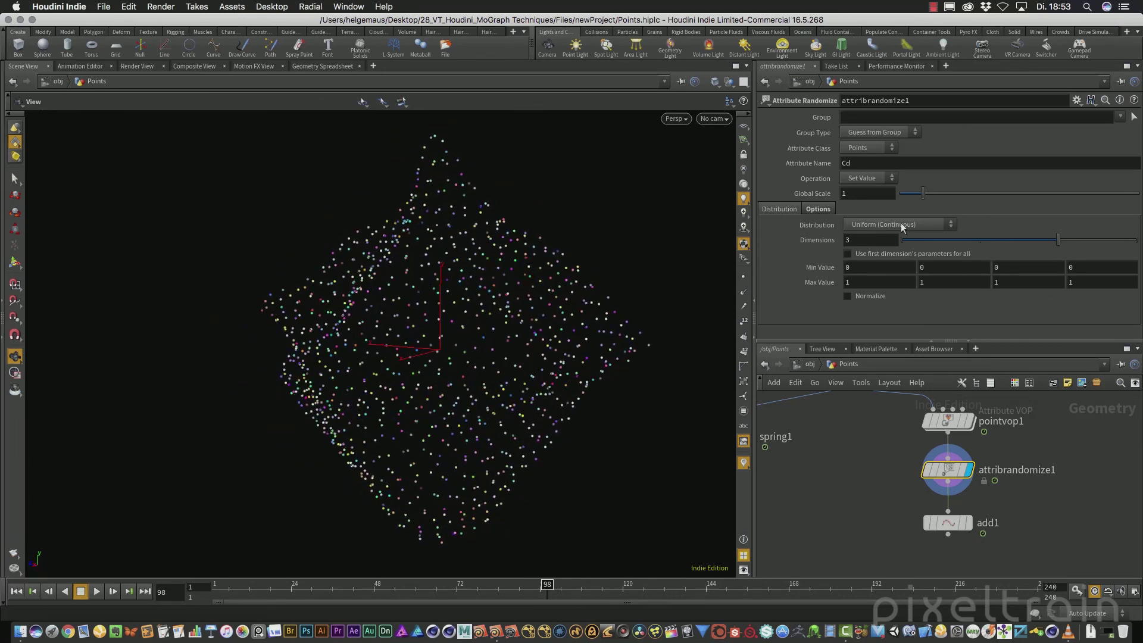
click(917, 226)
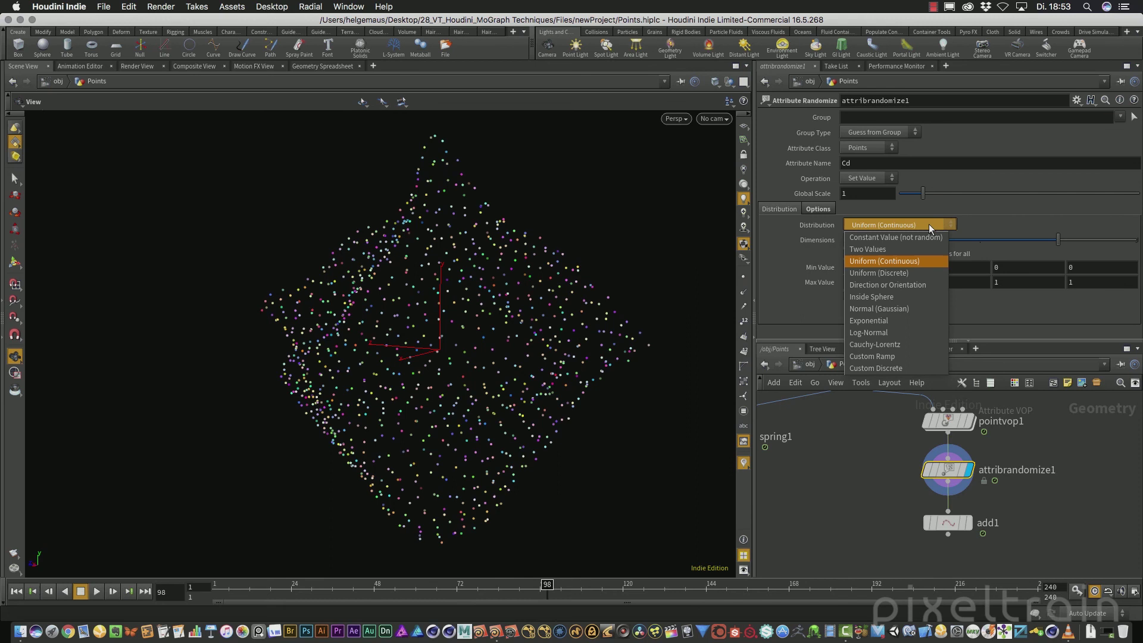
click(889, 249)
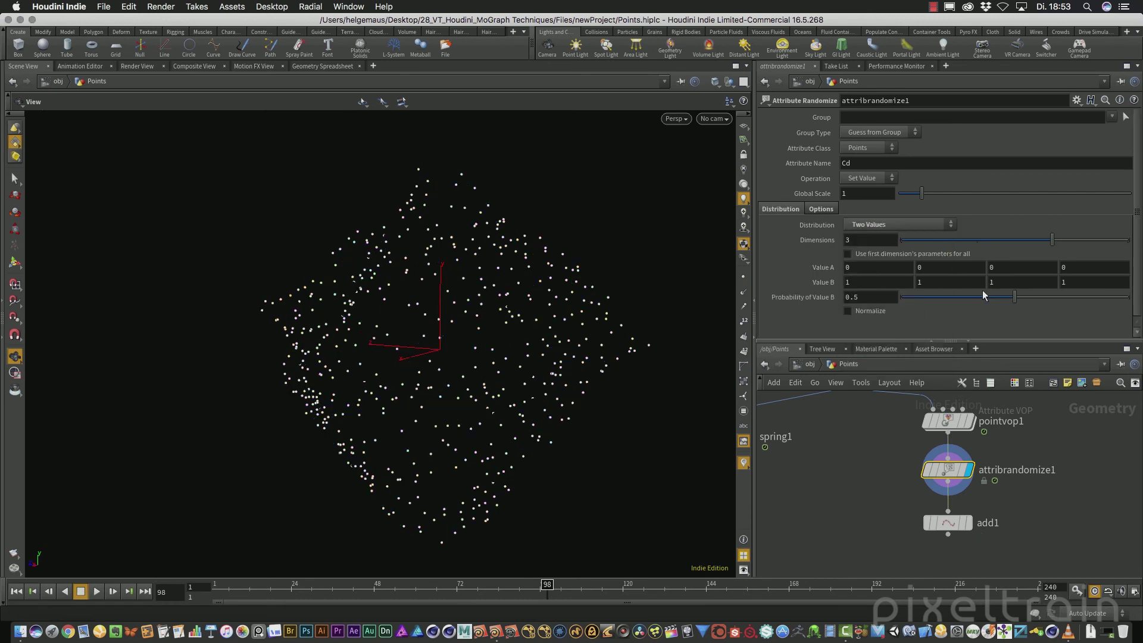
drag(1052, 240, 930, 241)
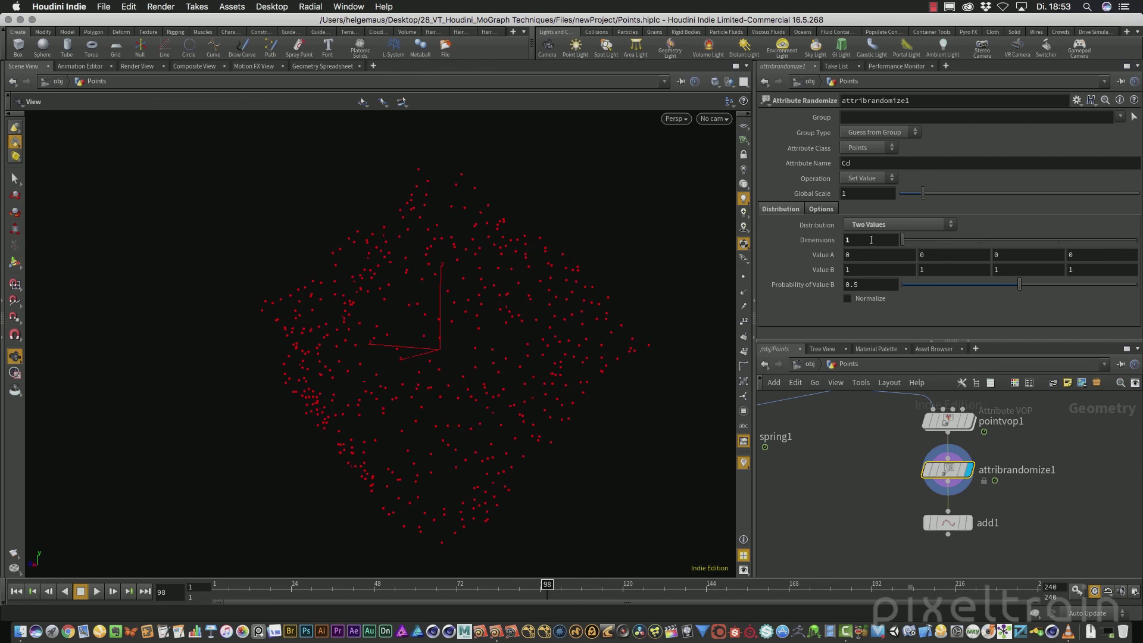
Check the points' randomized Cd values in the Geometry Spreadsheet against the Value A and Value B parameters
click(324, 66)
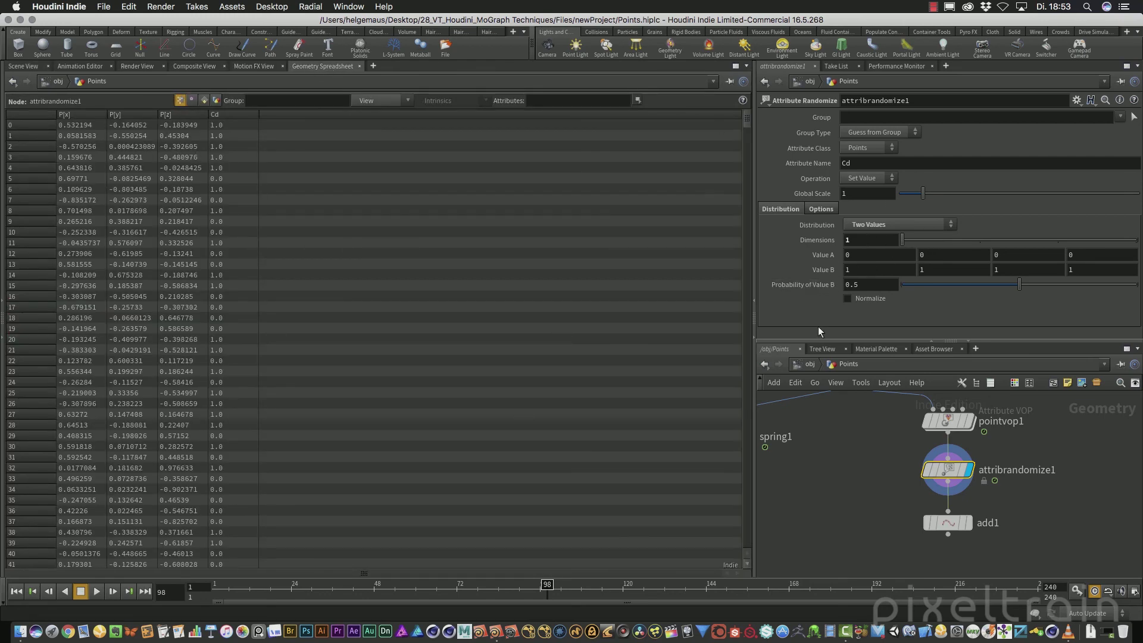
double_click(850, 255)
double_click(845, 271)
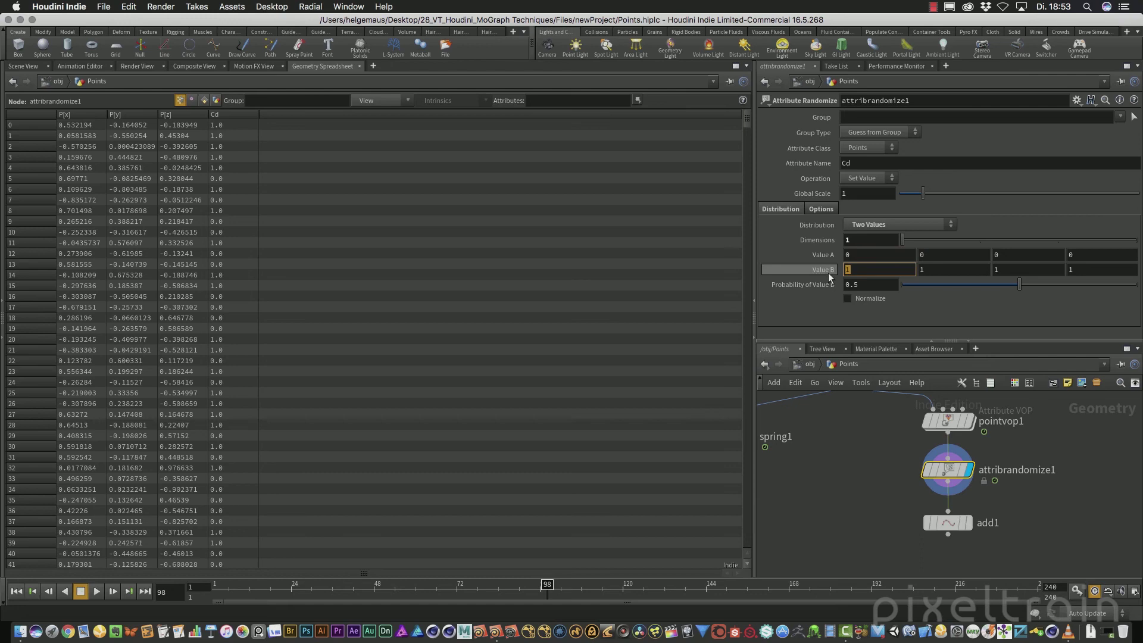
key(Return)
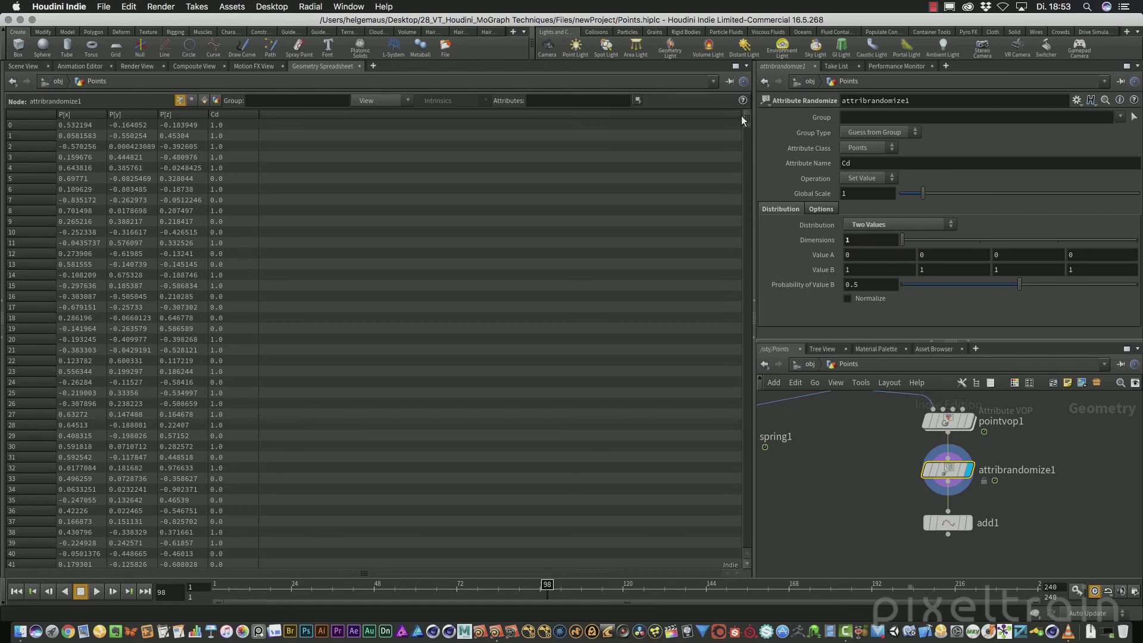
drag(747, 118, 718, 486)
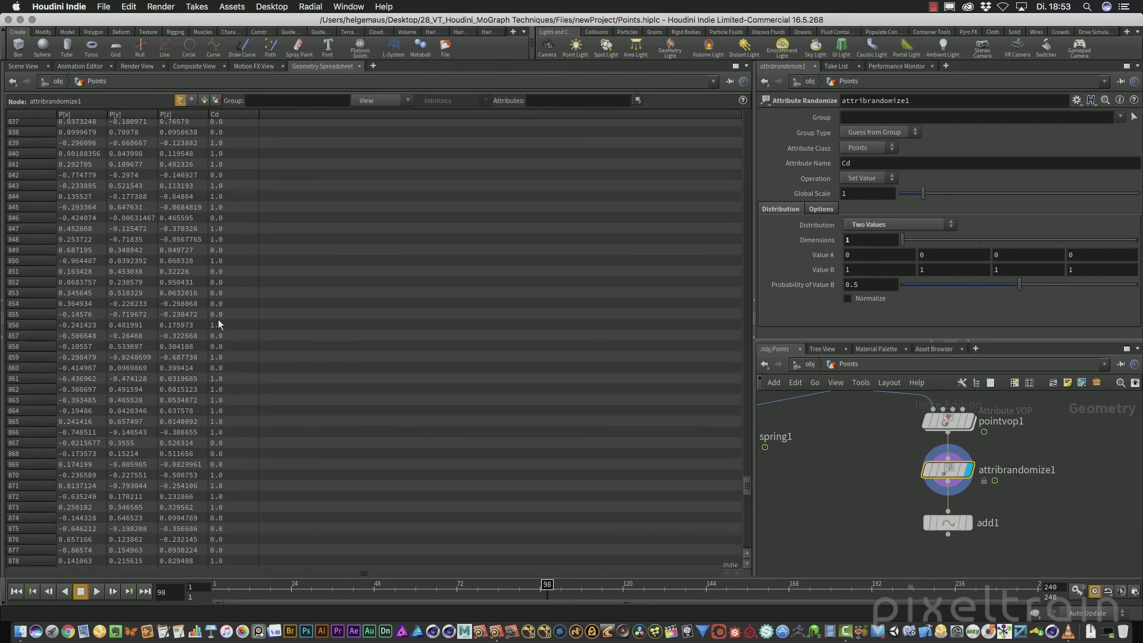
Display and select add1 in the scene view and inspect its line network from several angles
click(22, 66)
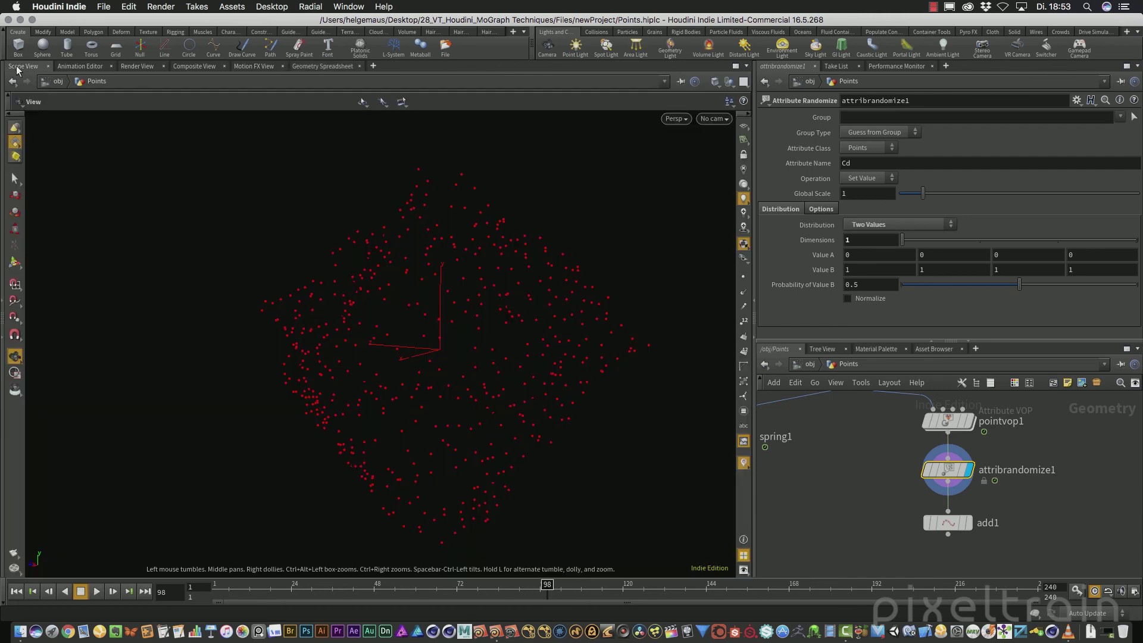
click(967, 522)
click(947, 524)
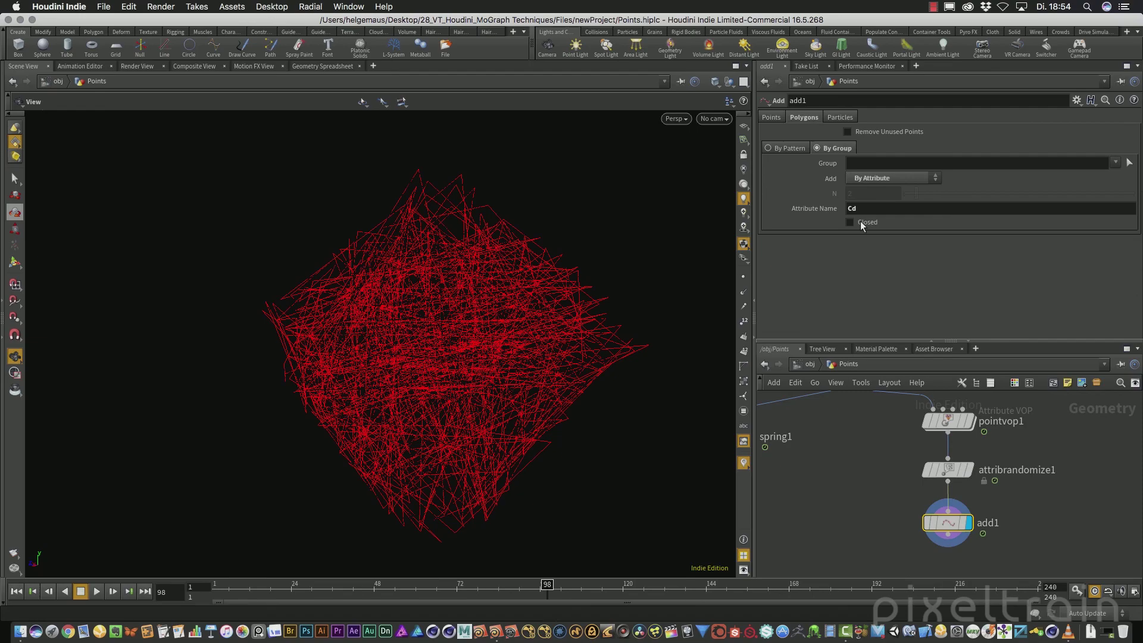
drag(570, 348, 536, 387)
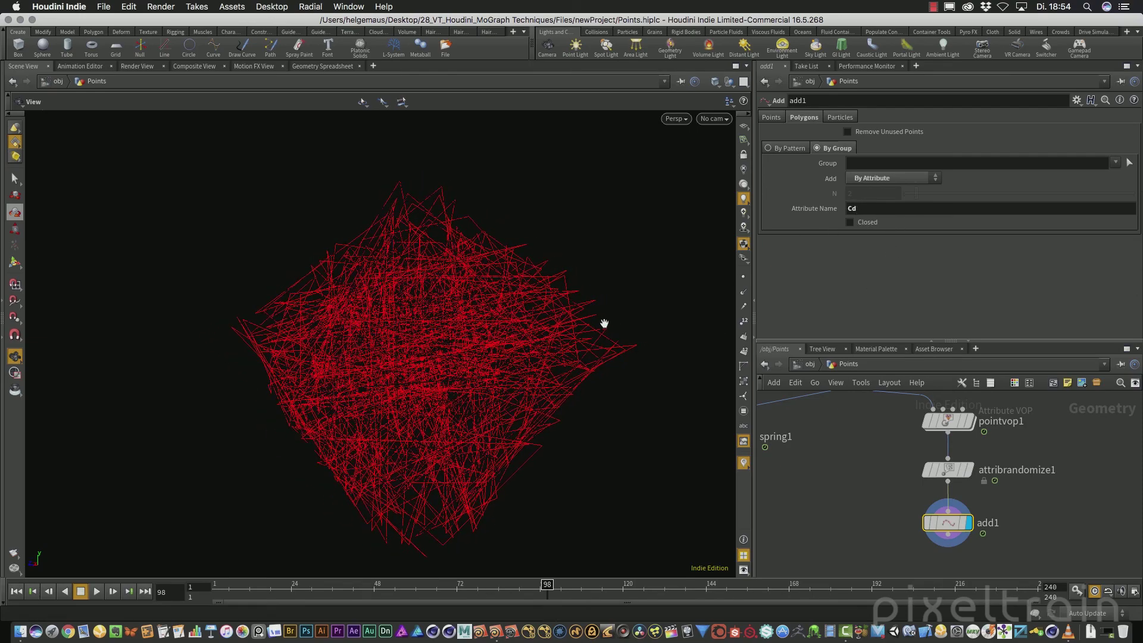
drag(604, 323, 373, 205)
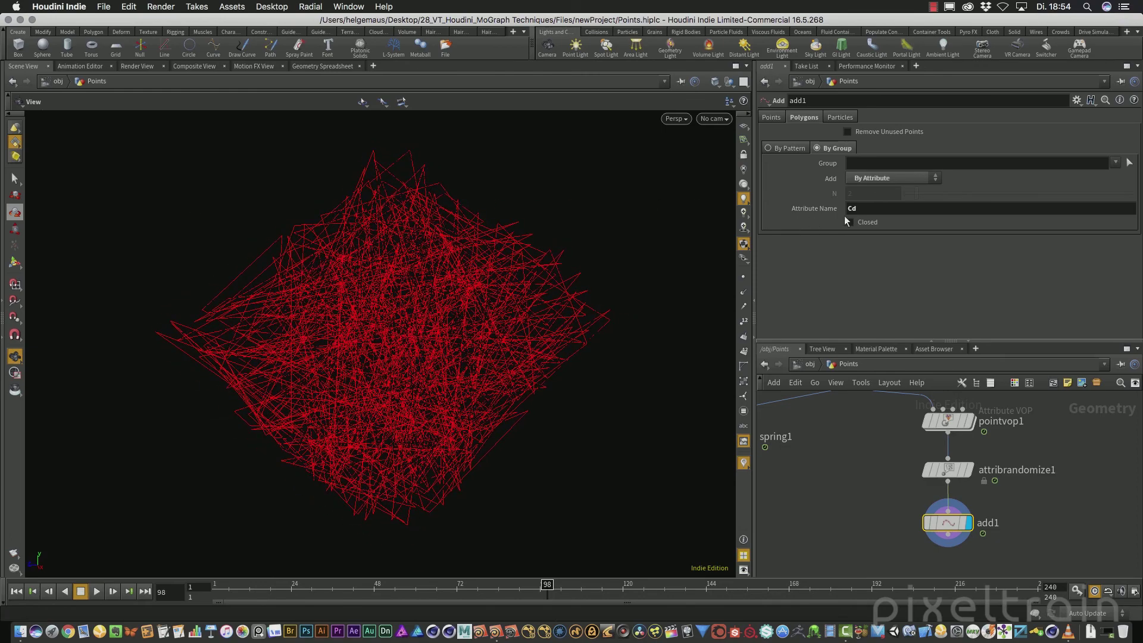
Set the viewport background's color scheme to Light and inspect the lines of both Cd values
key(d)
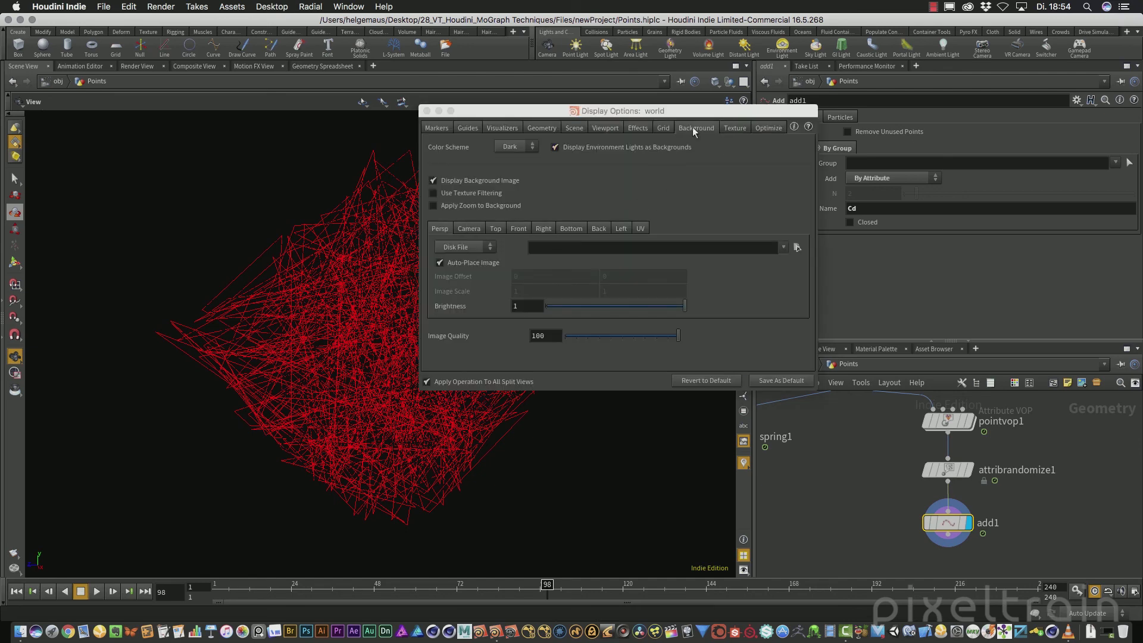
click(511, 146)
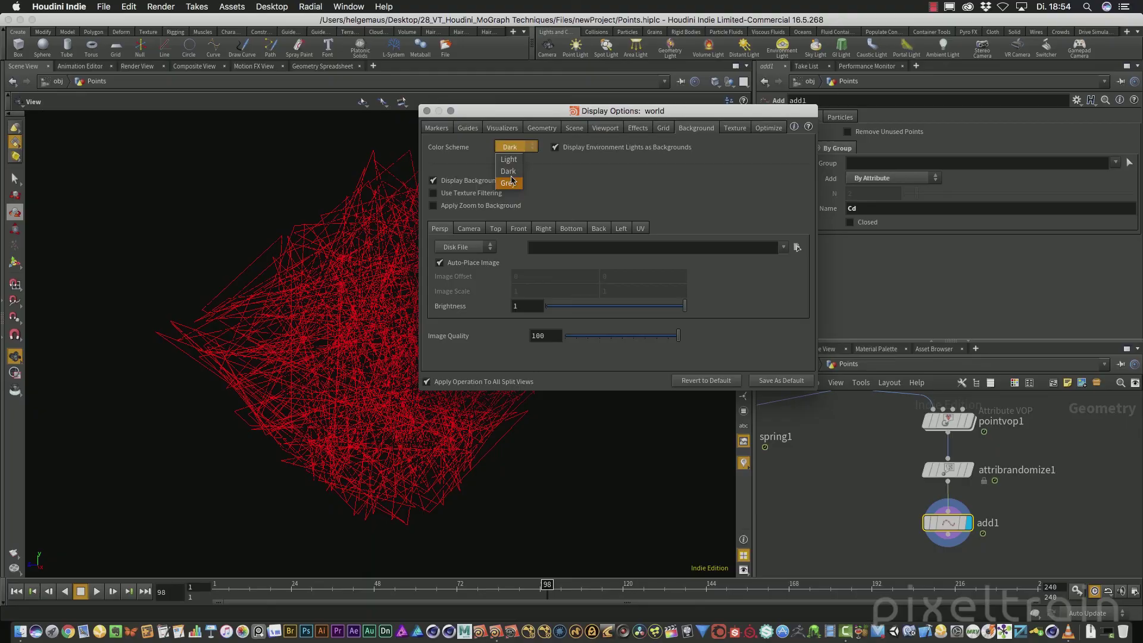
click(507, 160)
click(426, 111)
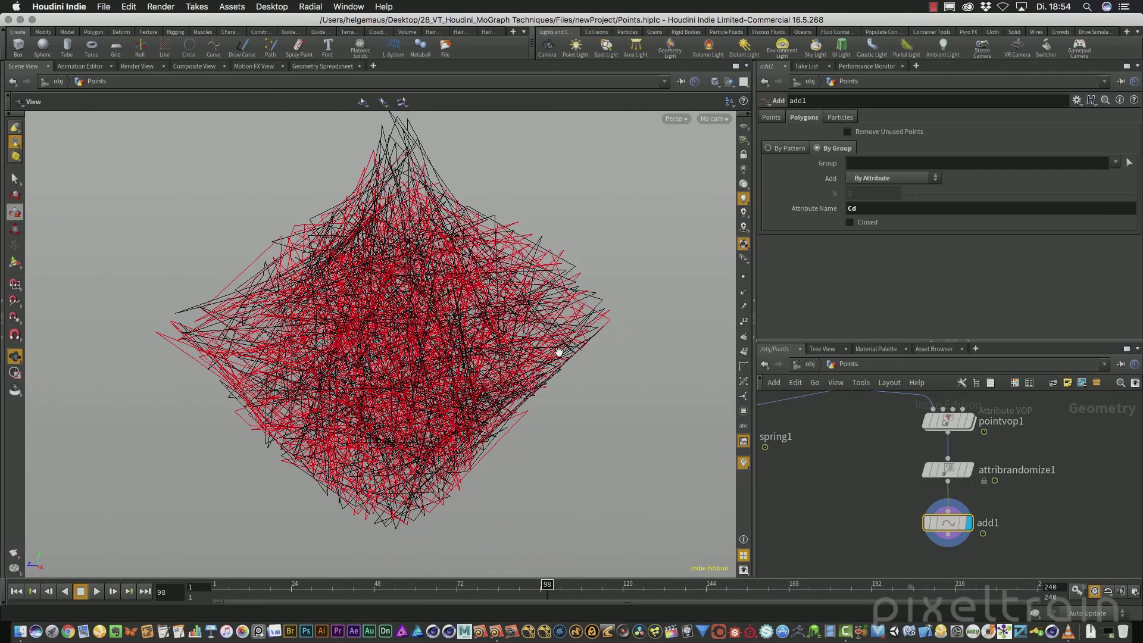
mouse_move(559, 352)
mouse_down()
mouse_move(438, 308)
mouse_move(530, 323)
mouse_move(542, 342)
mouse_up()
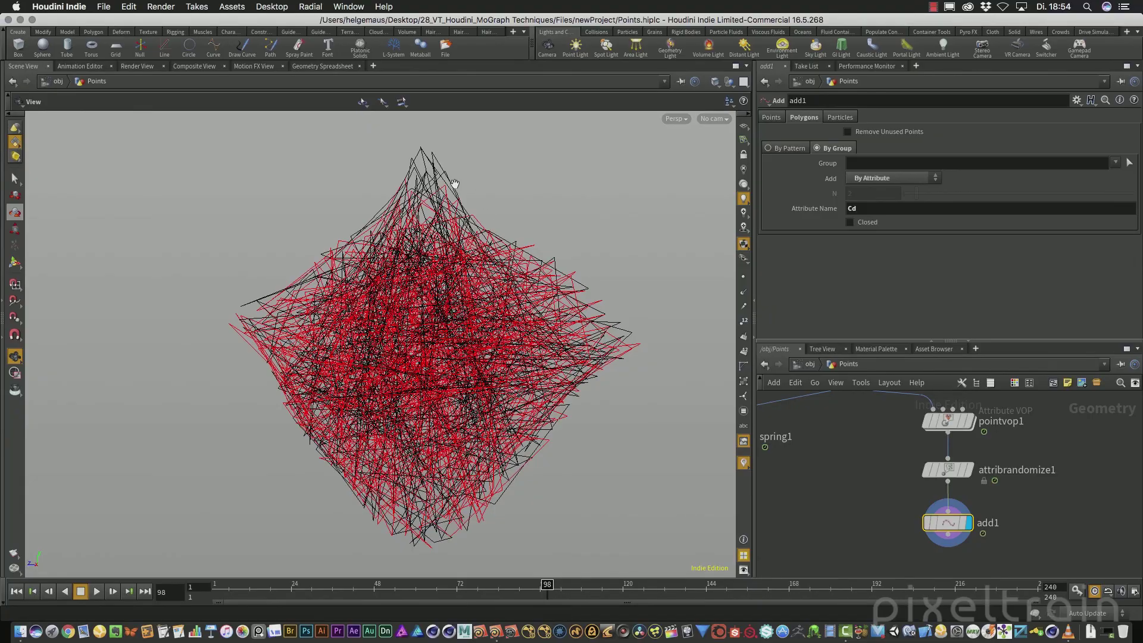
mouse_move(408, 325)
mouse_down()
mouse_move(528, 363)
mouse_move(387, 337)
mouse_move(400, 328)
mouse_up()
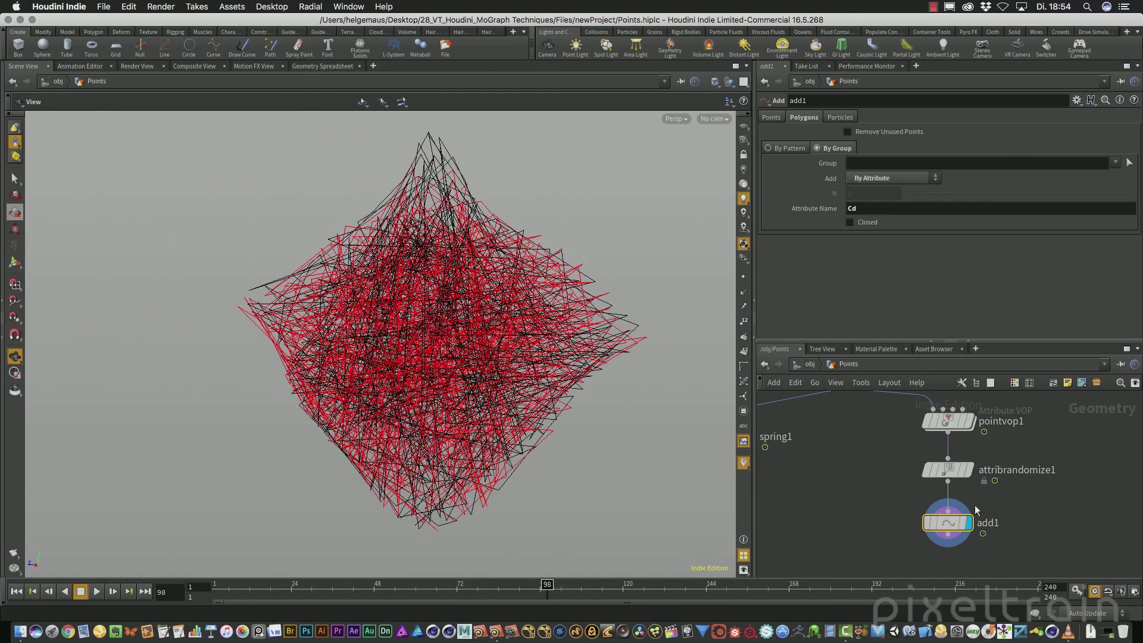
Lower the Probability of Value B slightly on attribrandomize1, and reselect add1
click(962, 473)
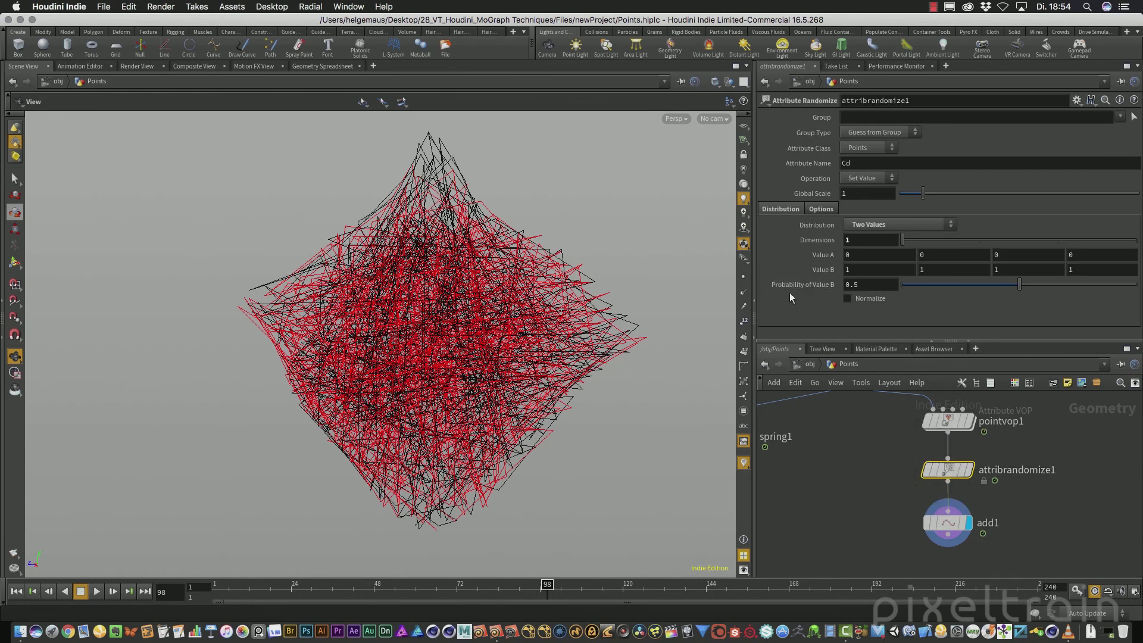
mouse_move(1019, 284)
mouse_down()
mouse_move(897, 283)
mouse_move(1134, 291)
mouse_move(941, 288)
mouse_move(1048, 291)
mouse_move(977, 290)
mouse_move(1016, 290)
mouse_move(1002, 289)
mouse_up()
click(951, 526)
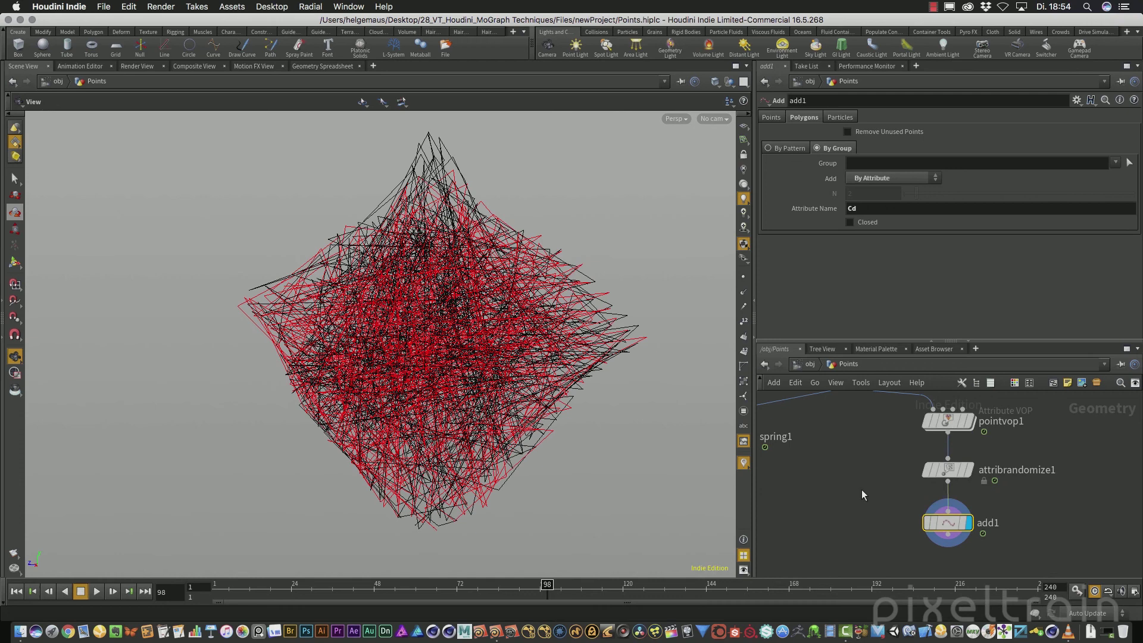
Move attribrandomize1 and add1 aside, then branch a Connect Adjacent Pieces node off pointvop1 and display it
drag(865, 445, 1037, 551)
drag(955, 471, 1076, 476)
click(878, 481)
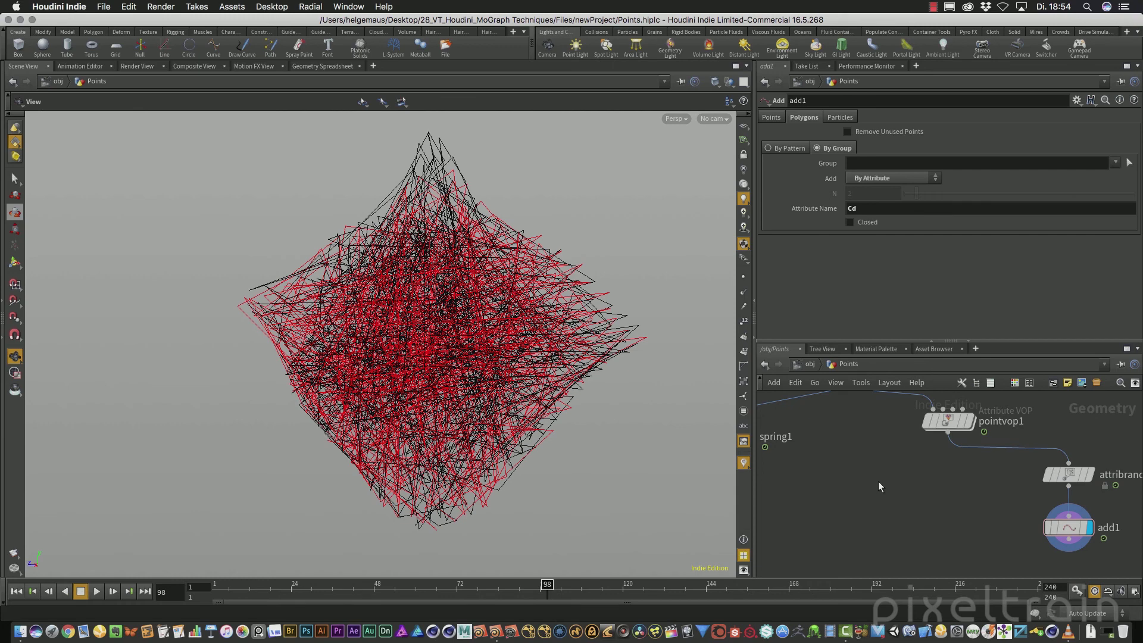
key(Tab)
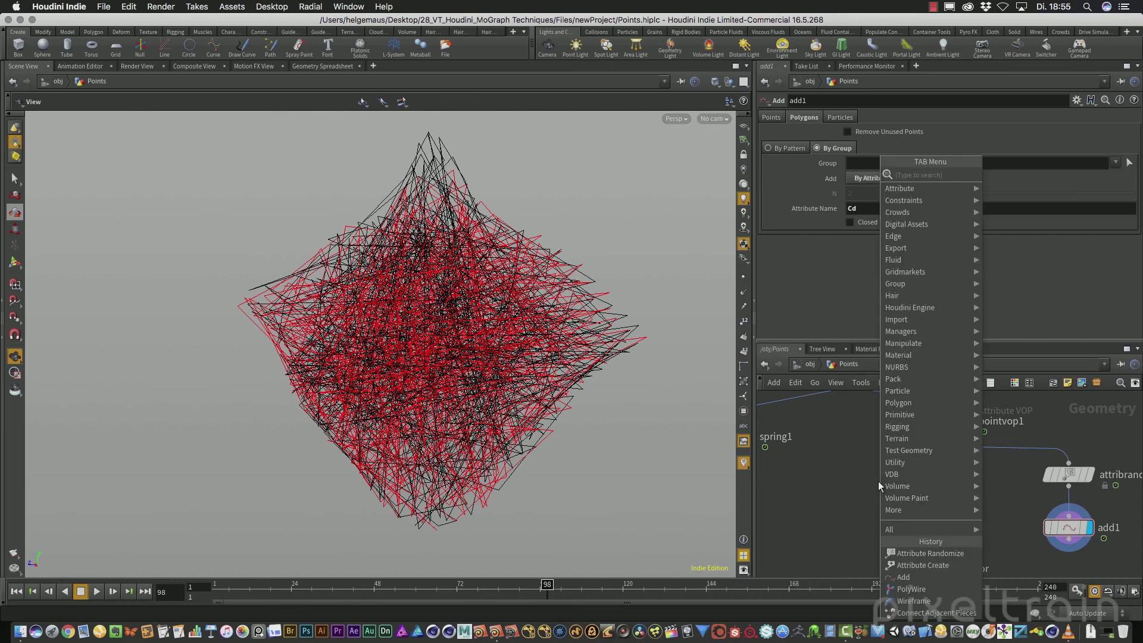
text(conn)
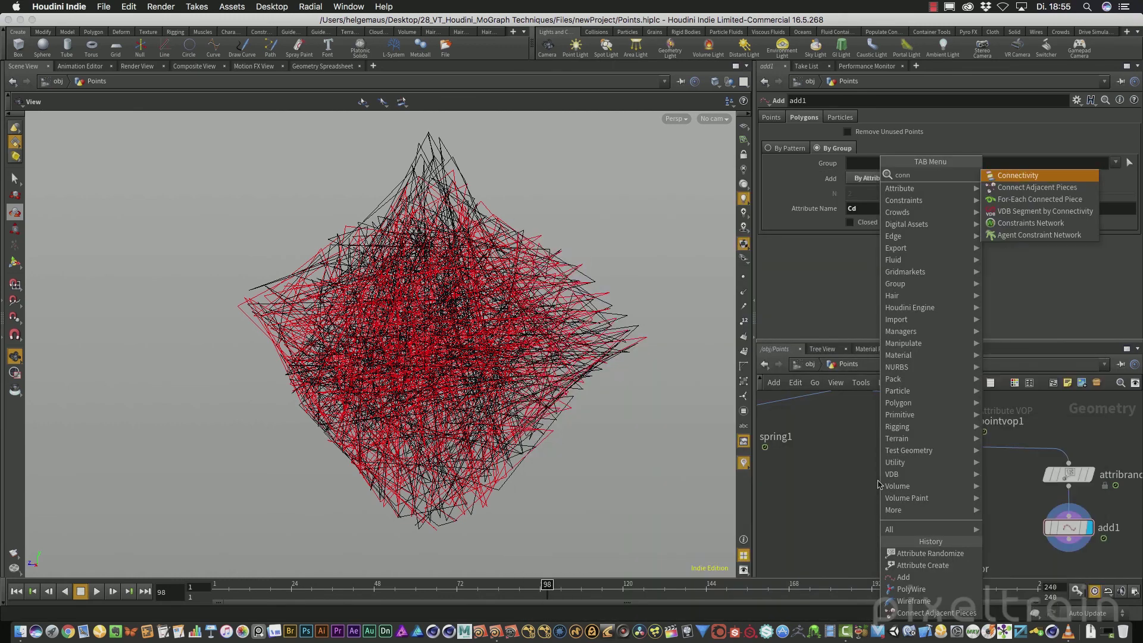
key(Down)
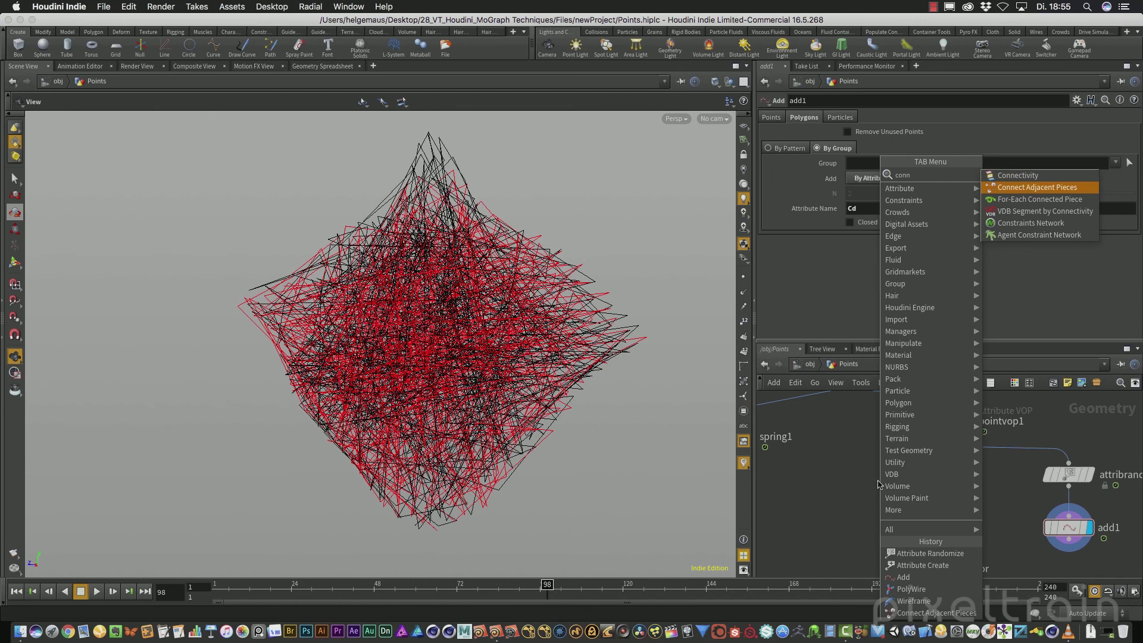
key(Return)
click(878, 481)
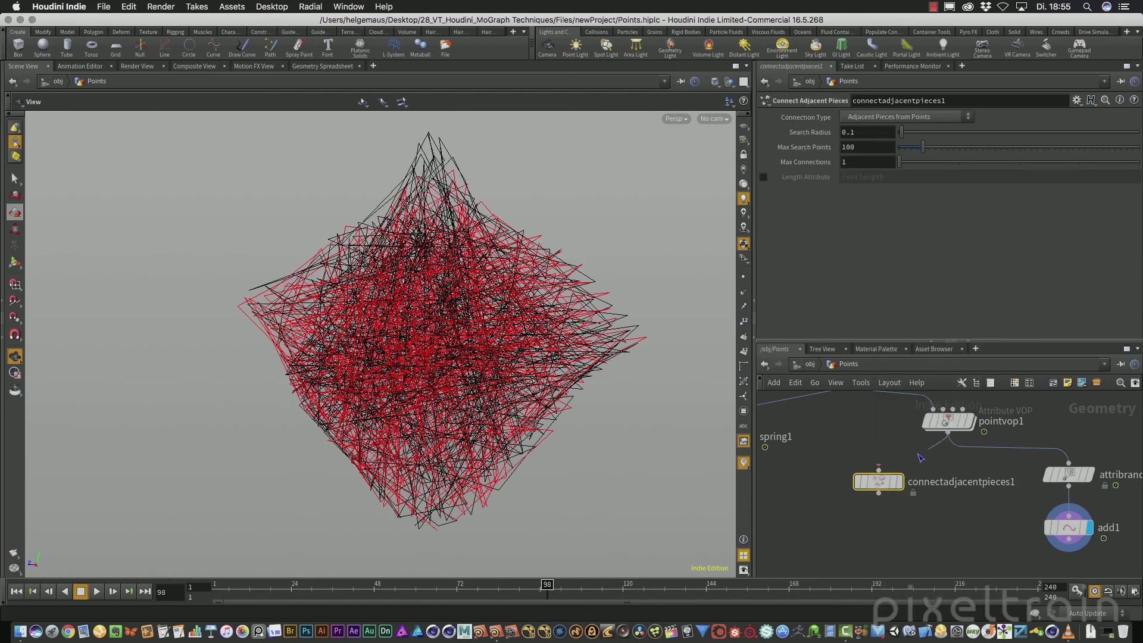
click(896, 483)
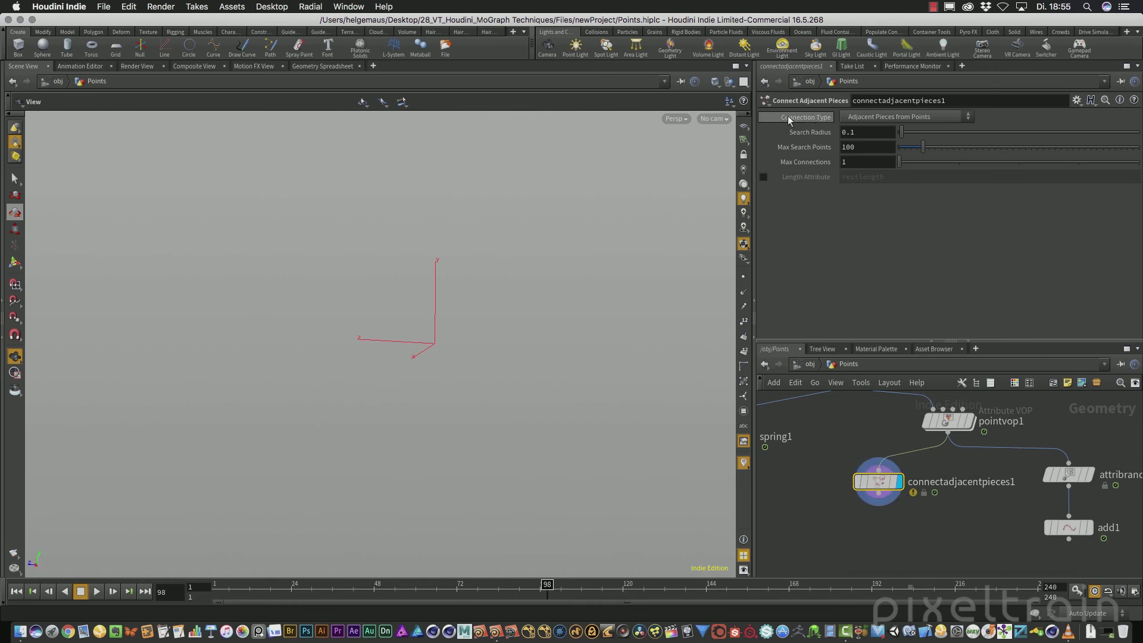
Set the Connection Type of connectadjacentpieces1 to Adjacent Points and inspect the resulting line network
click(968, 118)
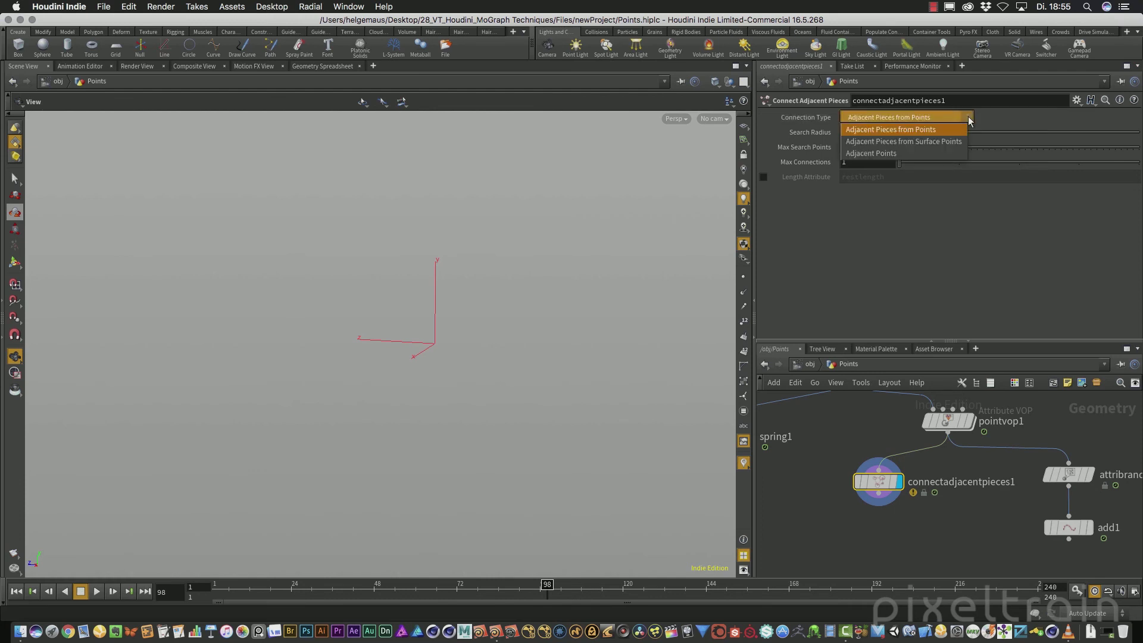
click(888, 156)
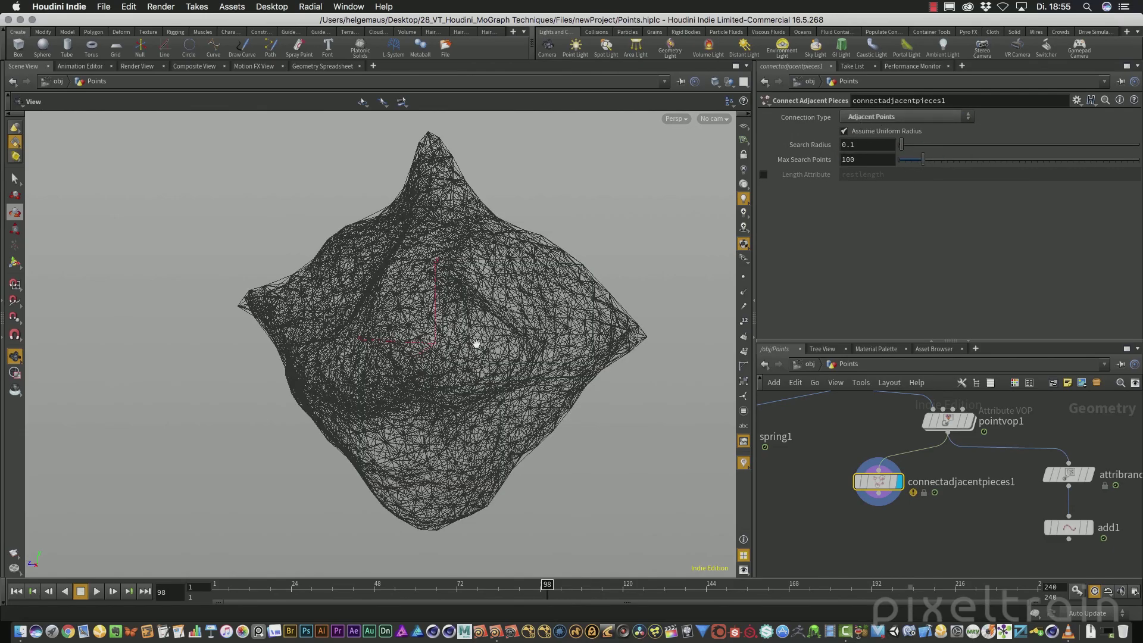
mouse_move(492, 345)
mouse_down()
mouse_move(415, 349)
mouse_move(454, 387)
mouse_move(583, 382)
mouse_move(628, 338)
mouse_move(551, 328)
mouse_move(477, 339)
mouse_up()
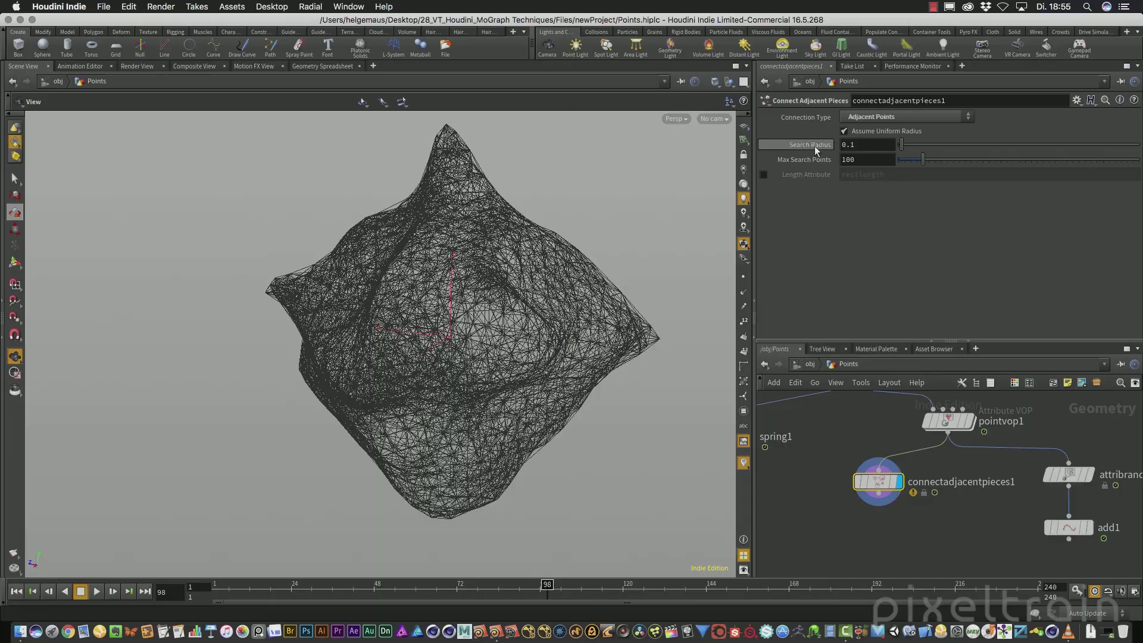
Try a Search Radius of 0.035 on connectadjacentpieces1 and play the animation from the first frame
scroll(502, 332, up, 6)
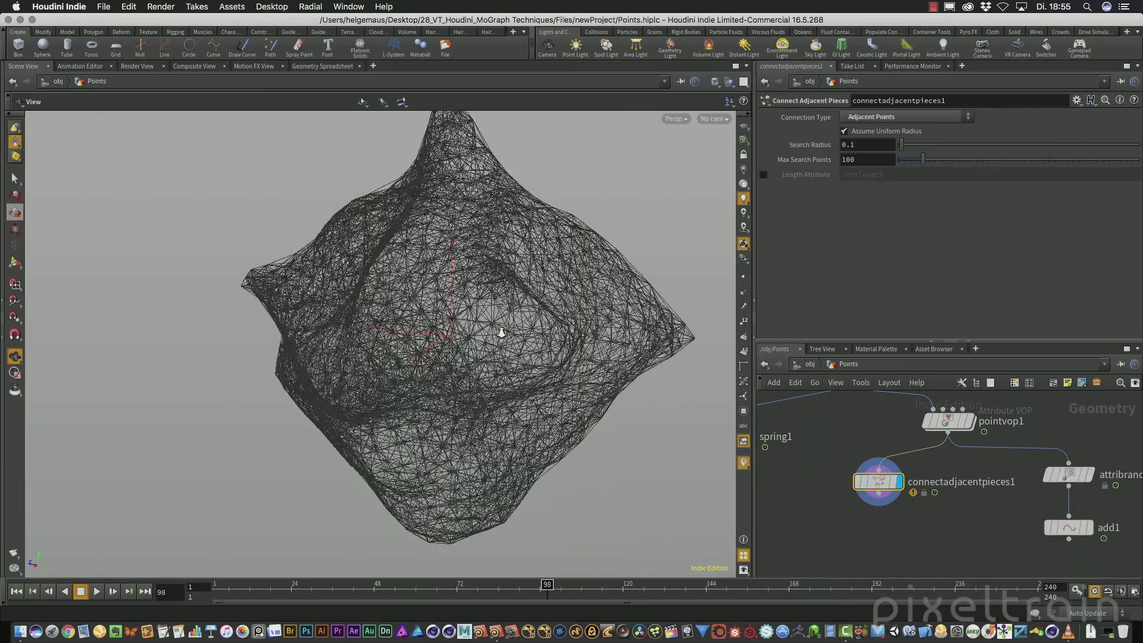
drag(555, 338, 542, 303)
middle_drag(866, 143, 524, 179)
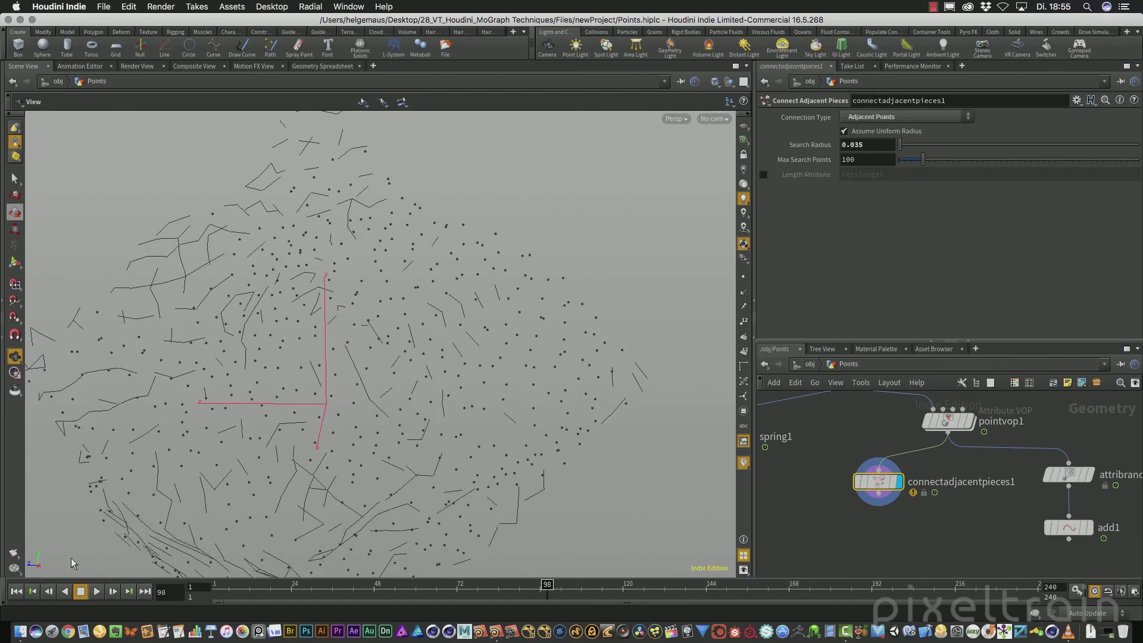
click(16, 591)
click(98, 591)
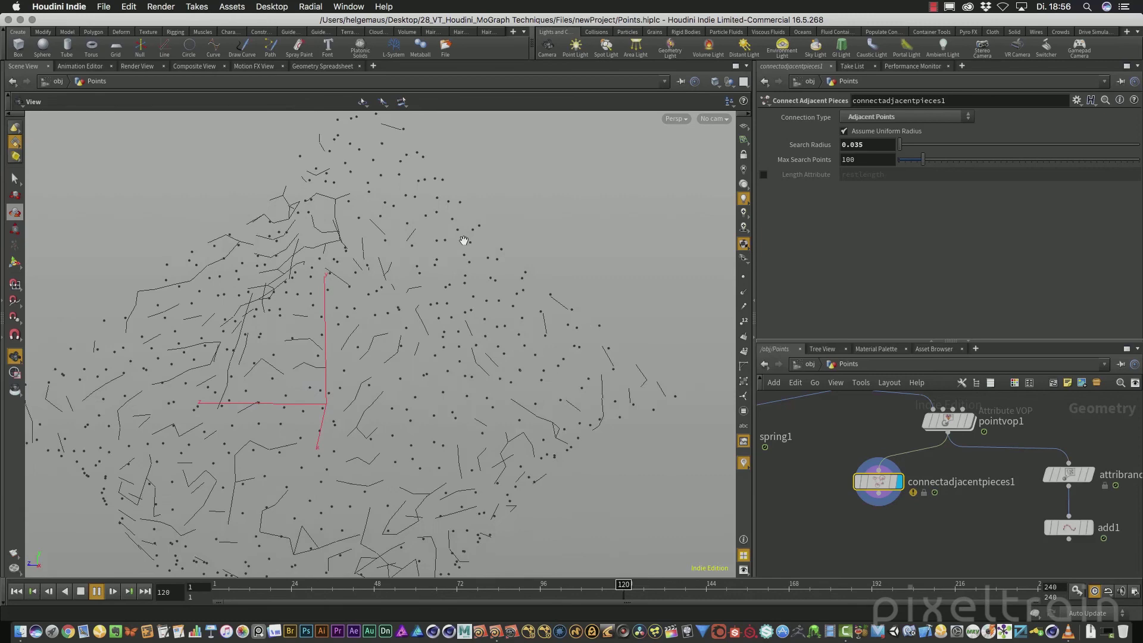
click(79, 591)
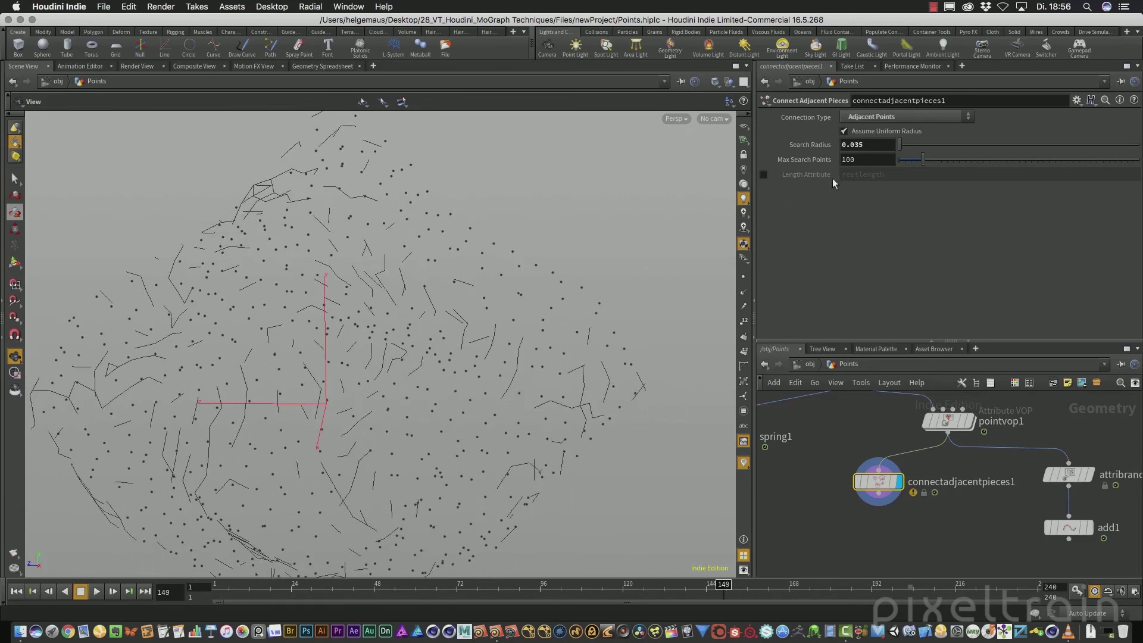
Try a Search Radius of 0.235 with Max Search Points limited to 20 and inspect the connections
mouse_move(851, 146)
middle_down()
mouse_move(851, 162)
mouse_move(850, 147)
mouse_move(869, 158)
middle_up()
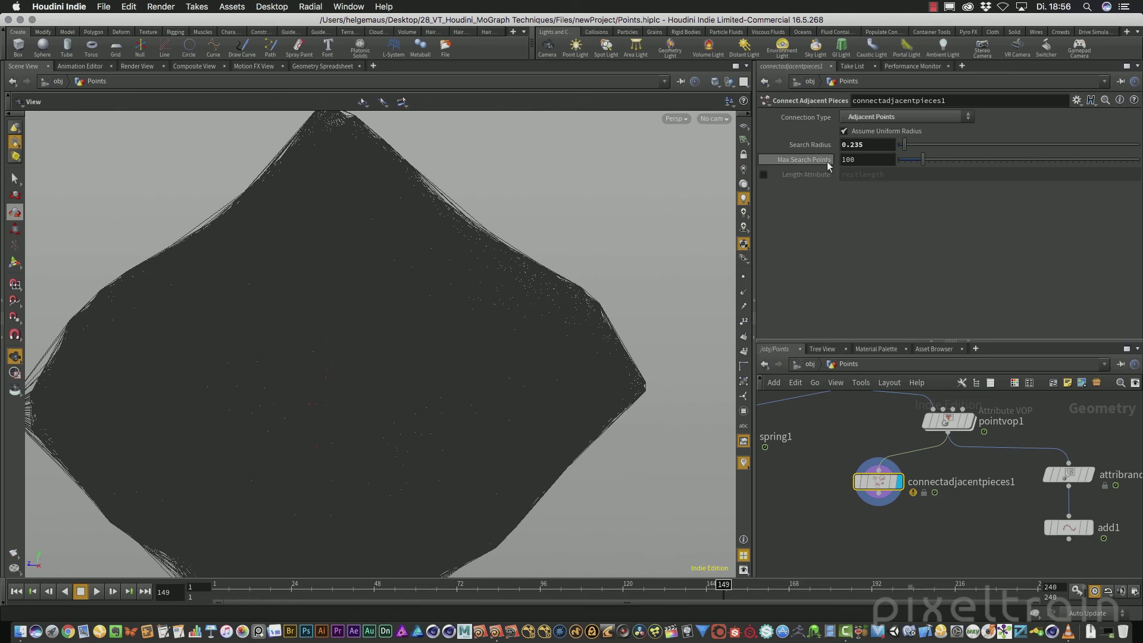
click(849, 160)
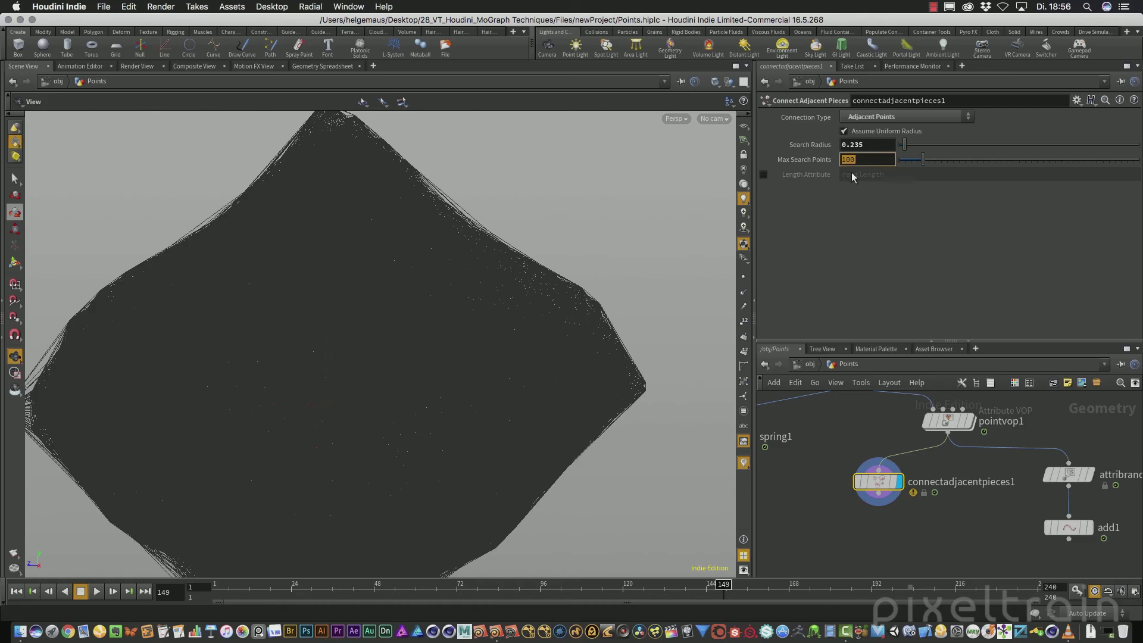
text(20)
key(Return)
drag(623, 308, 580, 410)
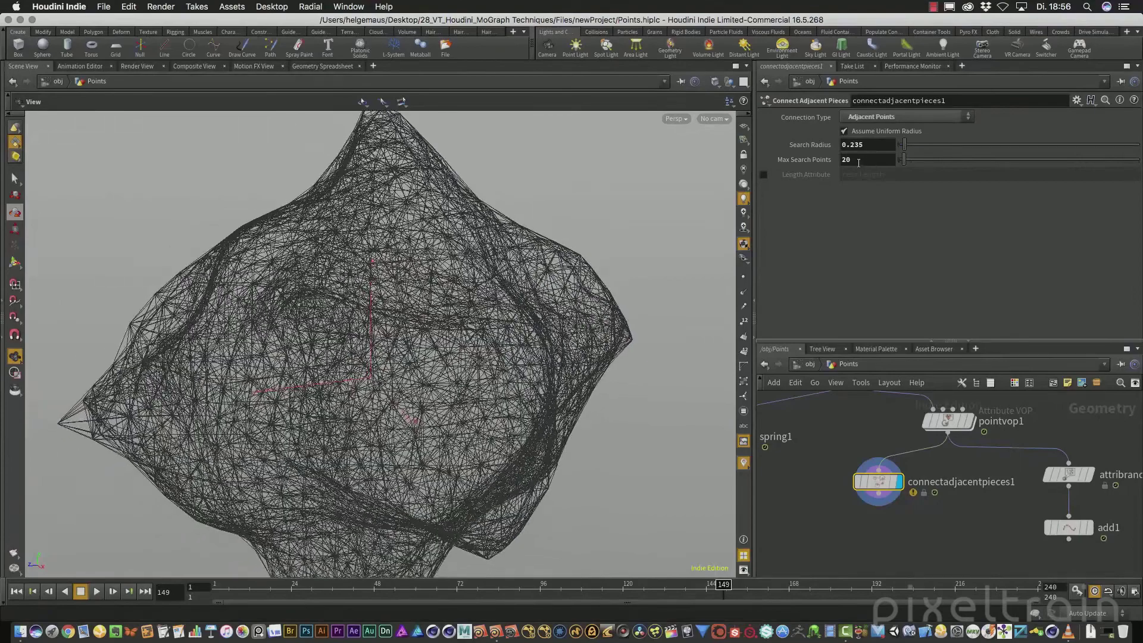
Set the Search Radius to 0.075 and Max Search Points to 100 on connectadjacentpieces1
middle_drag(850, 146, 762, 172)
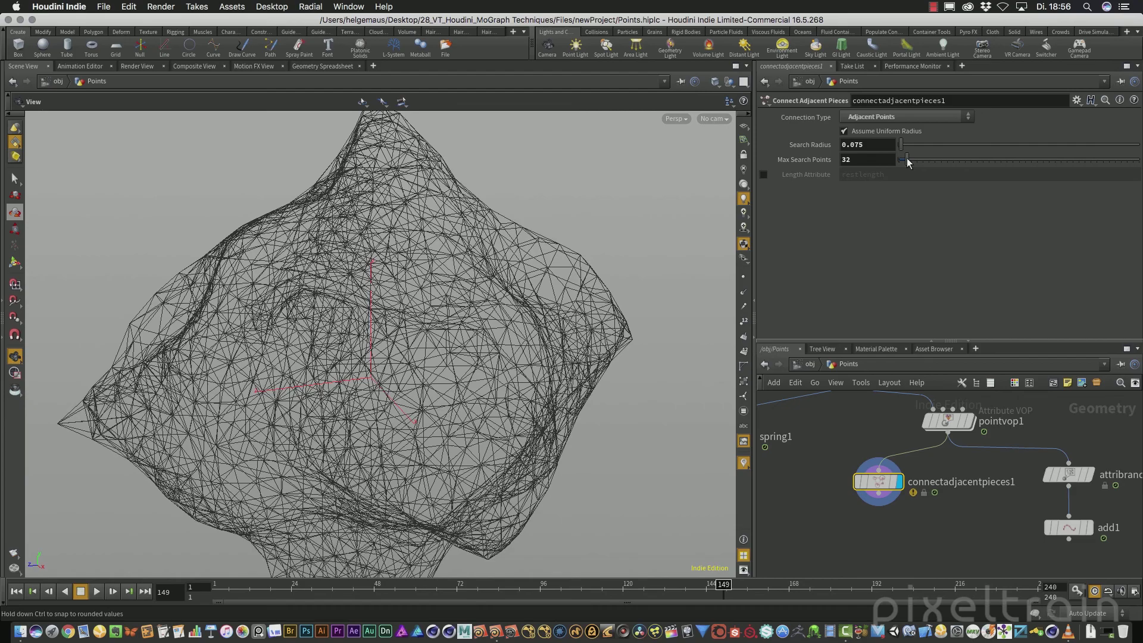
click(866, 160)
text(1)
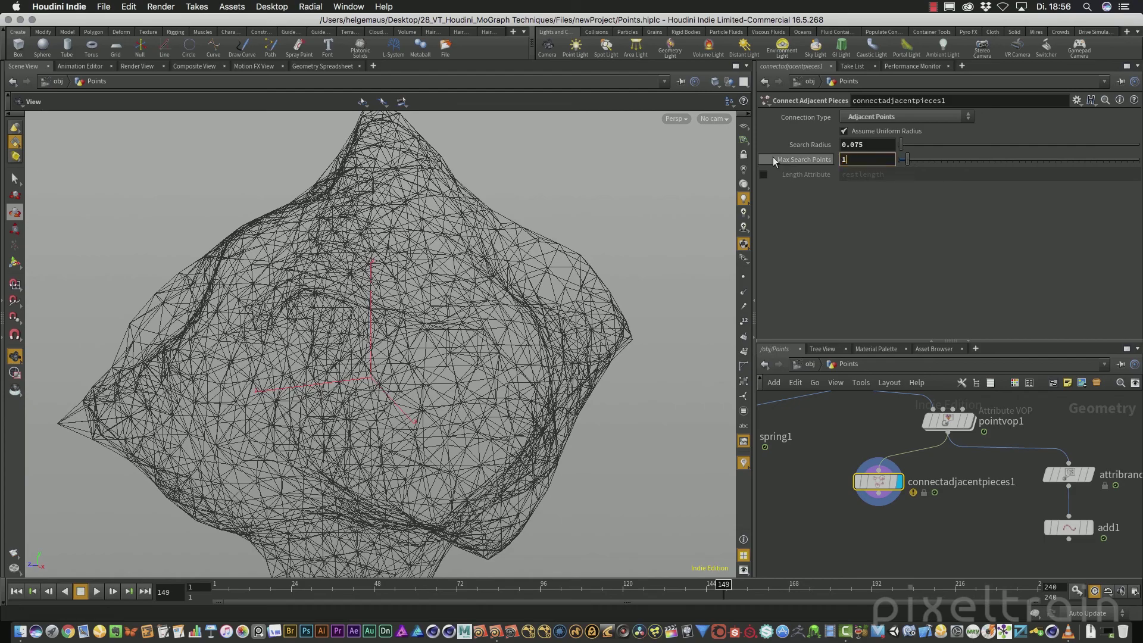
text(00)
key(Return)
Play the animation from the first frame to check how the connecting lines follow the moving points
drag(446, 316, 193, 545)
click(17, 591)
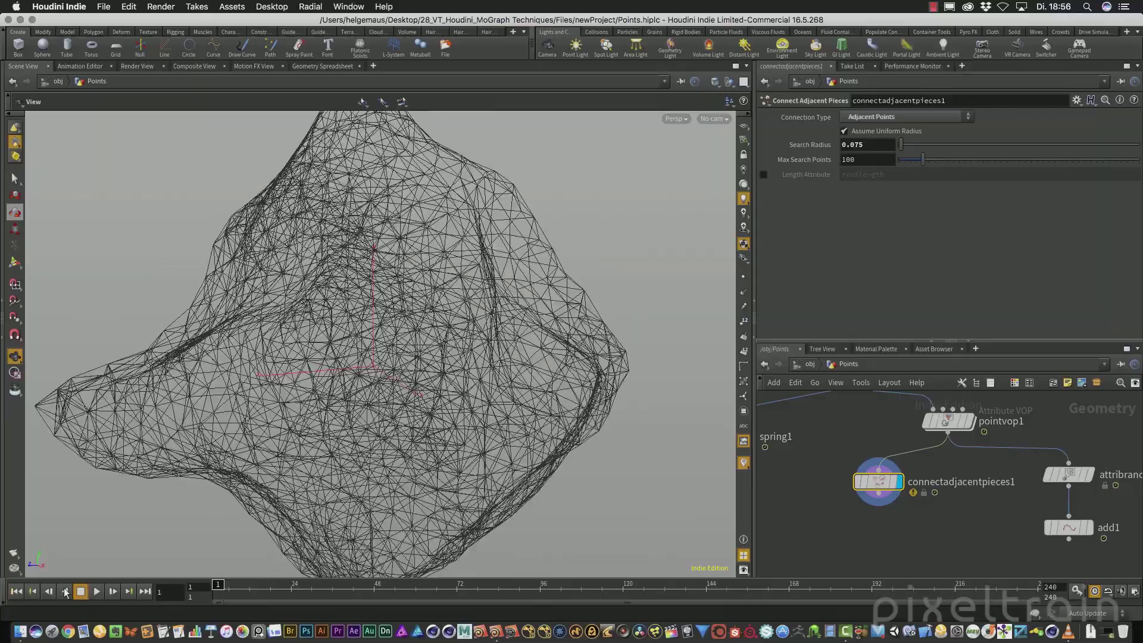
click(97, 591)
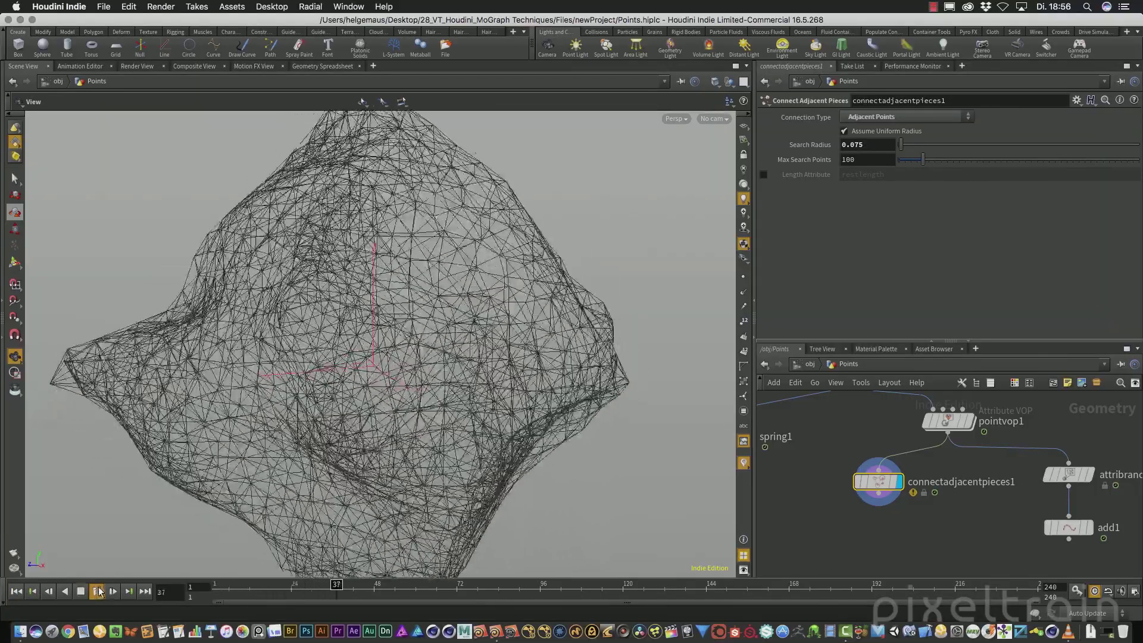
click(81, 591)
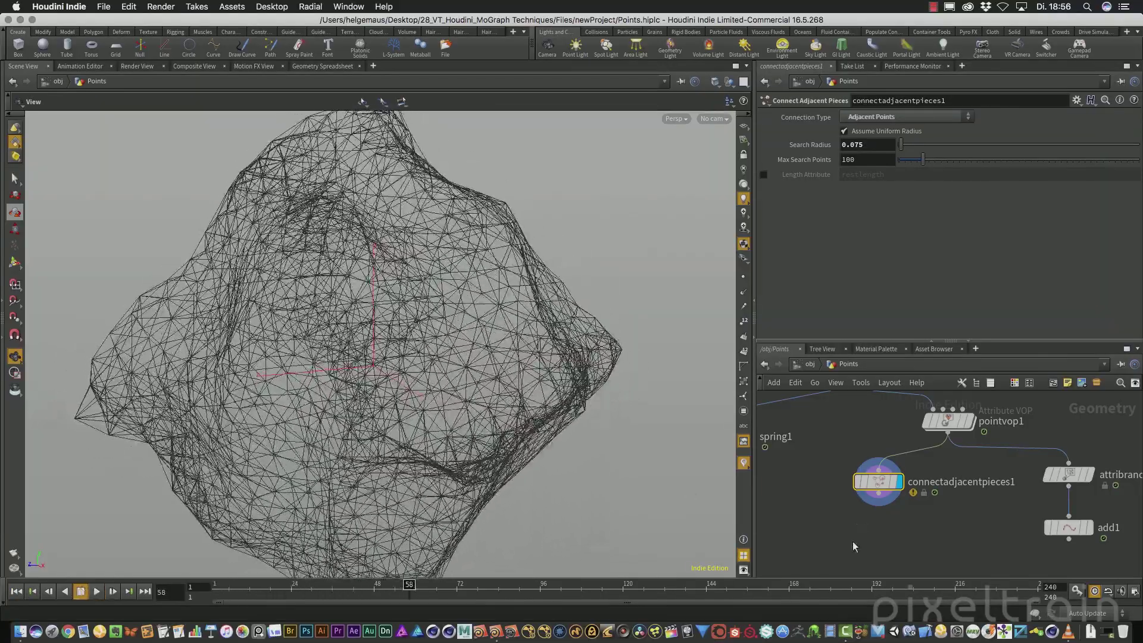
Enlarge the network editor pane in both height and width
drag(1030, 343, 1027, 229)
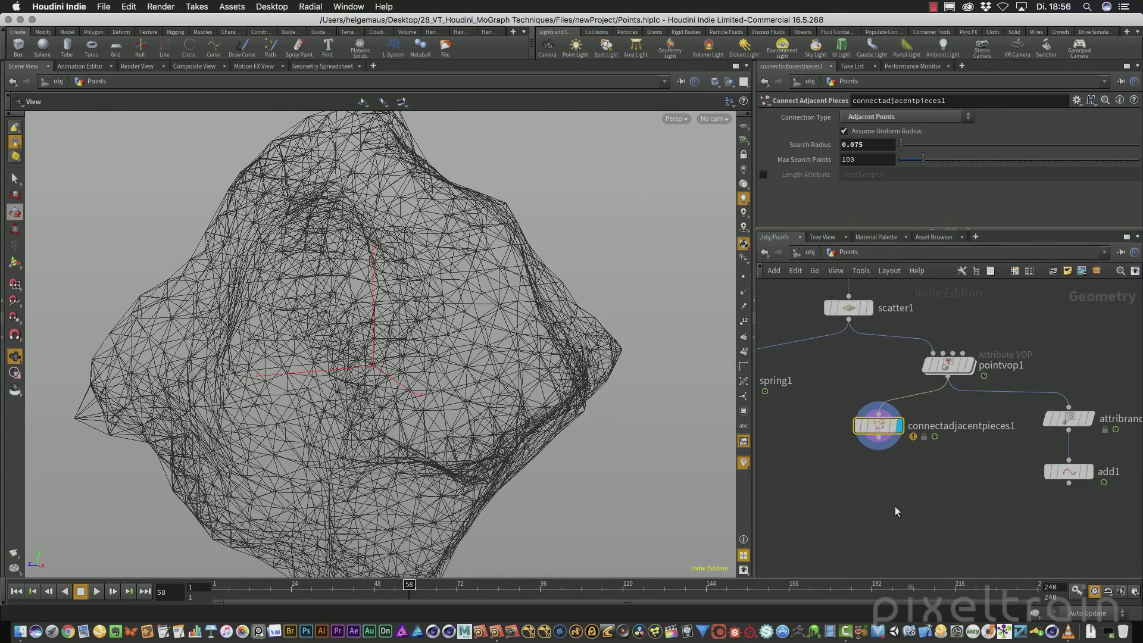
scroll(833, 485, left, 2)
scroll(827, 479, down, 1)
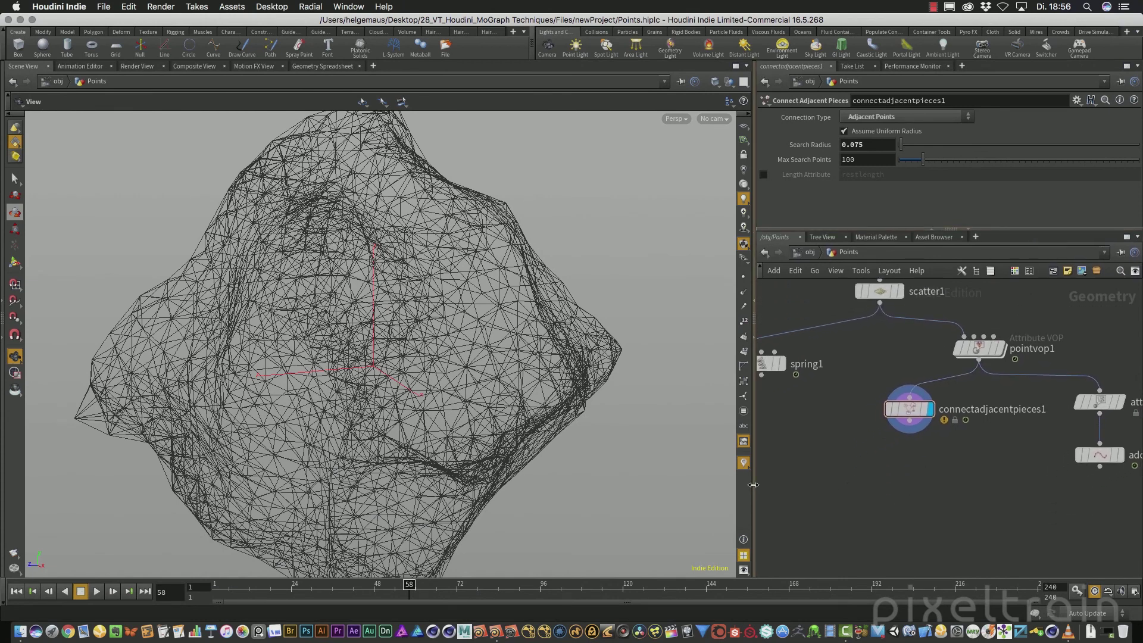
drag(756, 483, 717, 484)
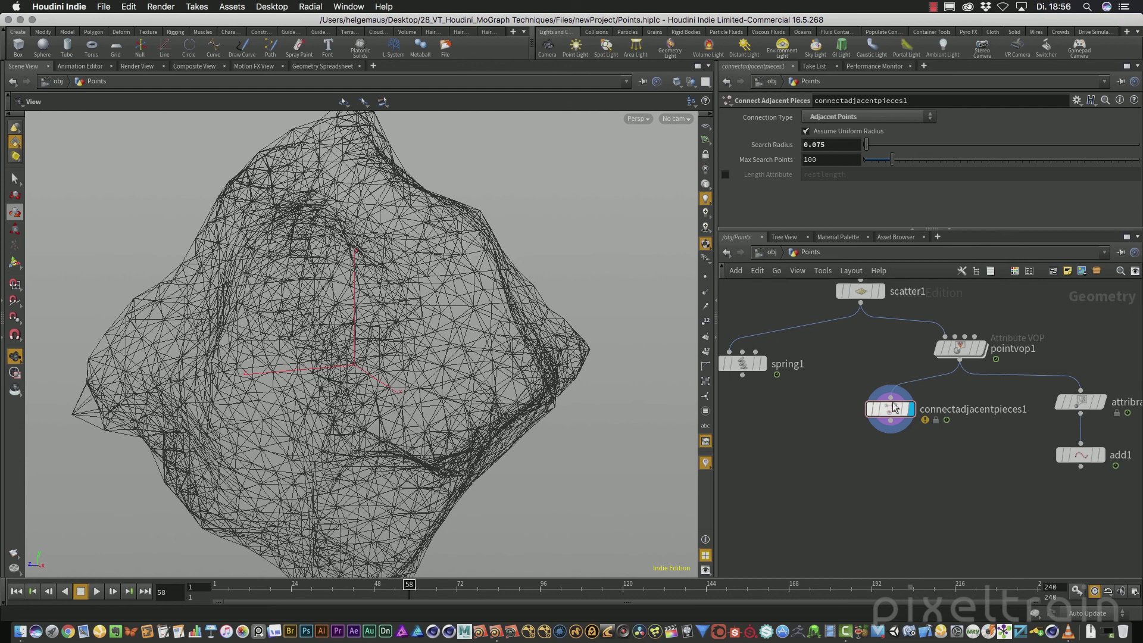
Render the connected lines in the Render View to check their thickness, stop the render and return to the scene view
mouse_move(901, 416)
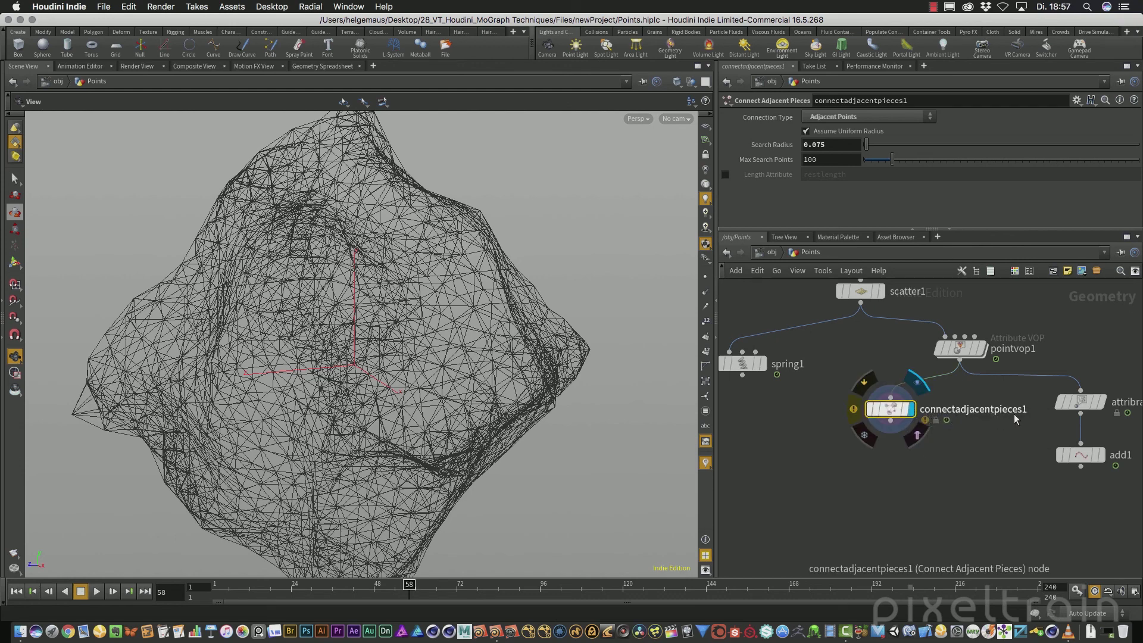
click(130, 68)
click(34, 82)
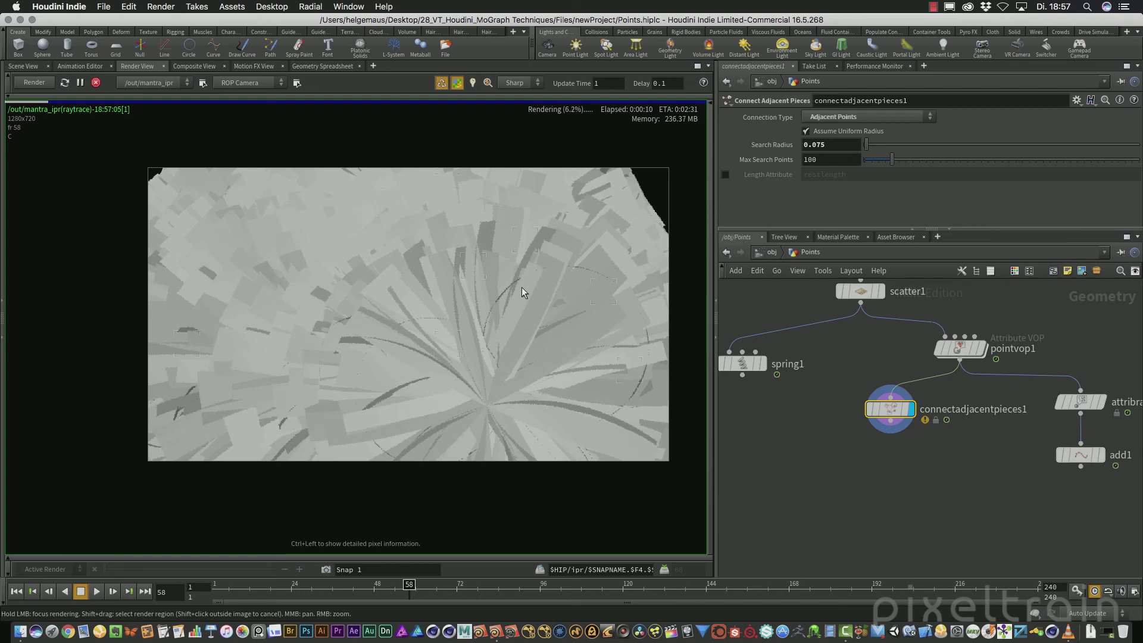
click(94, 84)
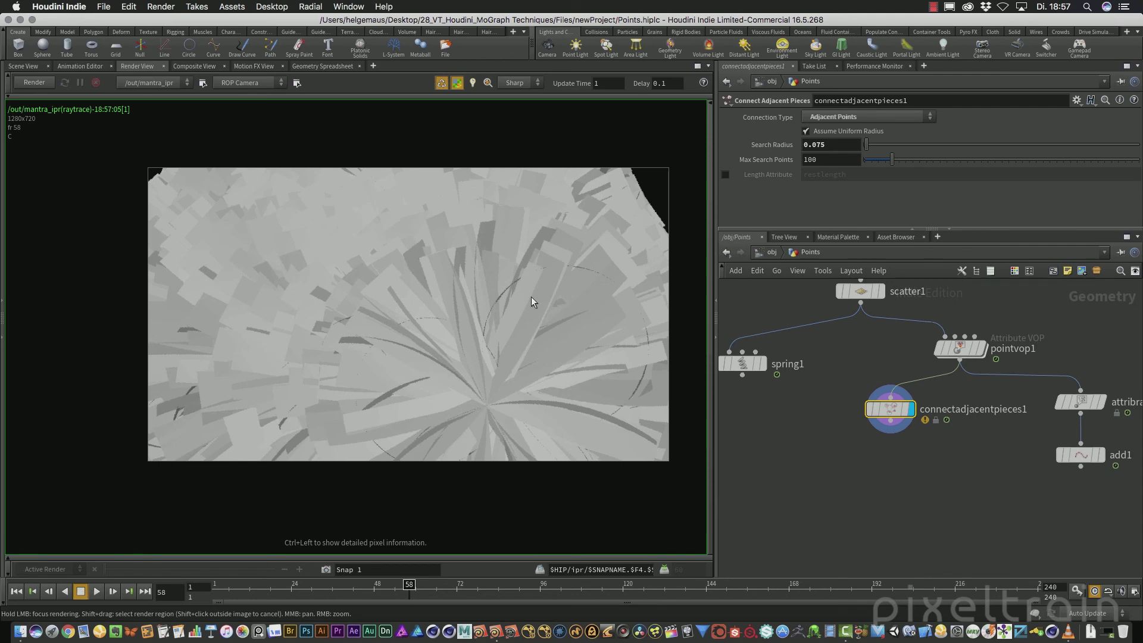
click(24, 66)
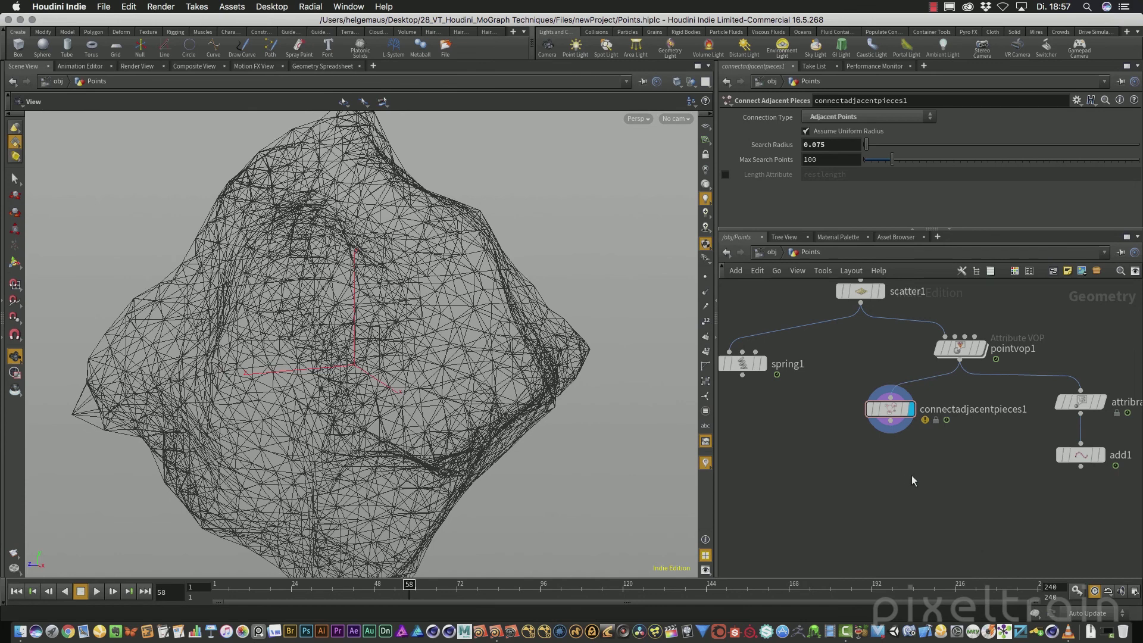
Add an Attribute Create node, connect it after connectadjacentpieces1 and display it
middle_drag(940, 488, 925, 457)
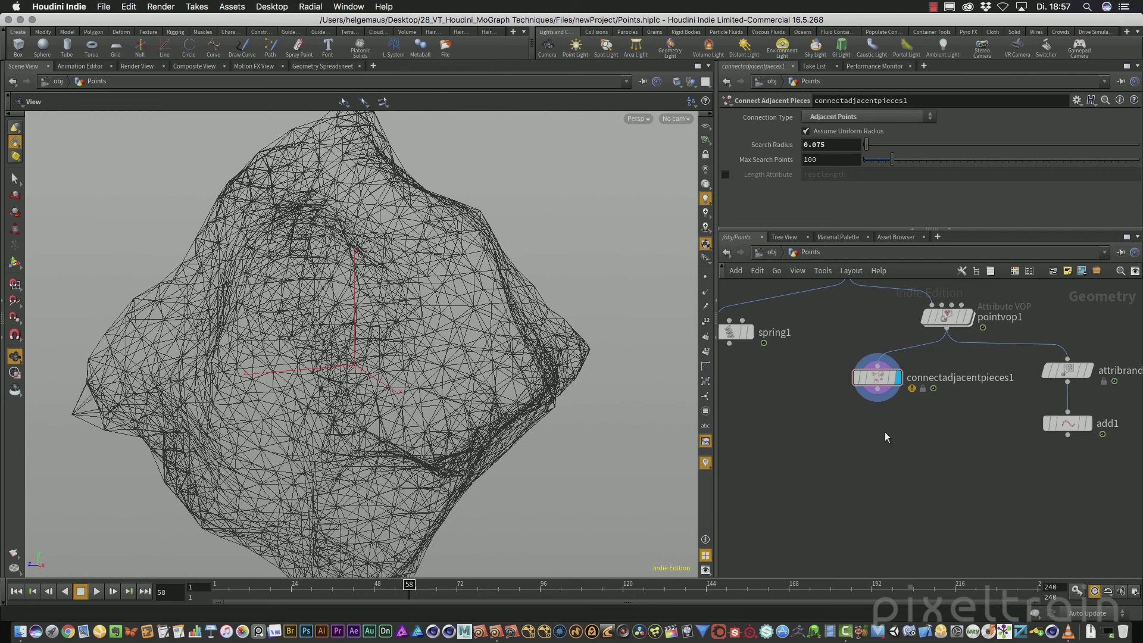
key(Tab)
text(att)
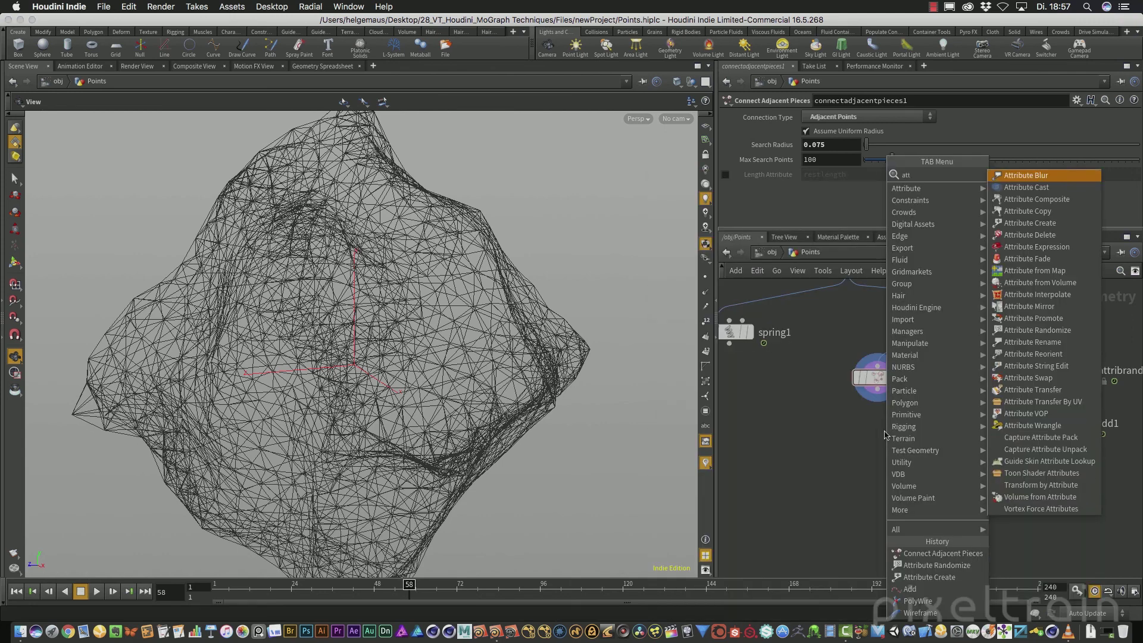
text(ribcreate)
key(Return)
click(885, 431)
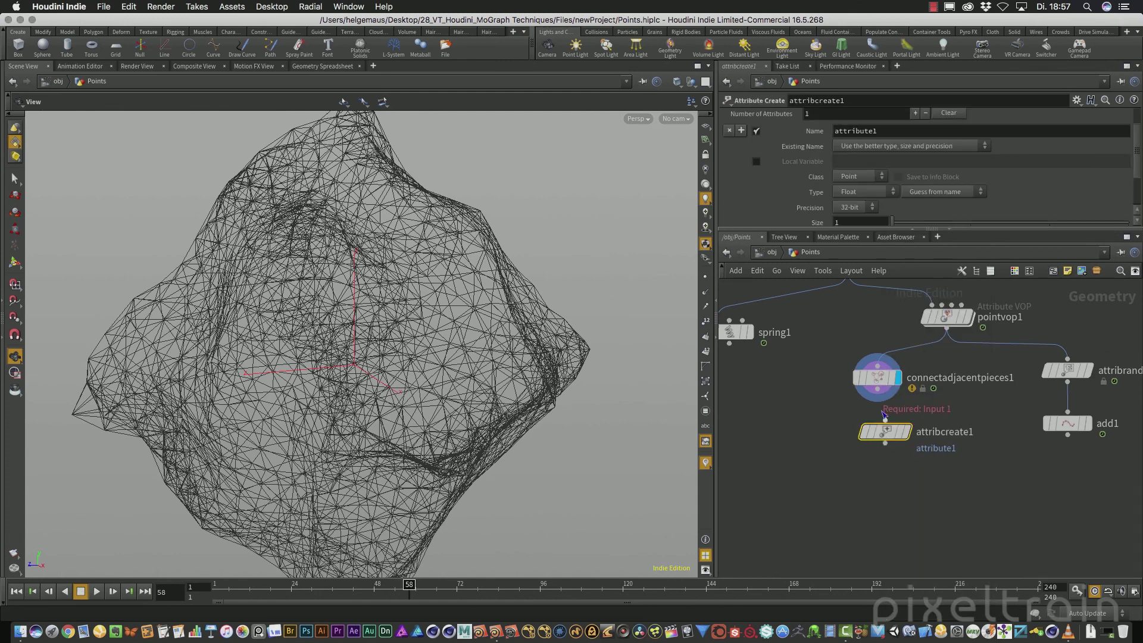
drag(878, 391, 882, 432)
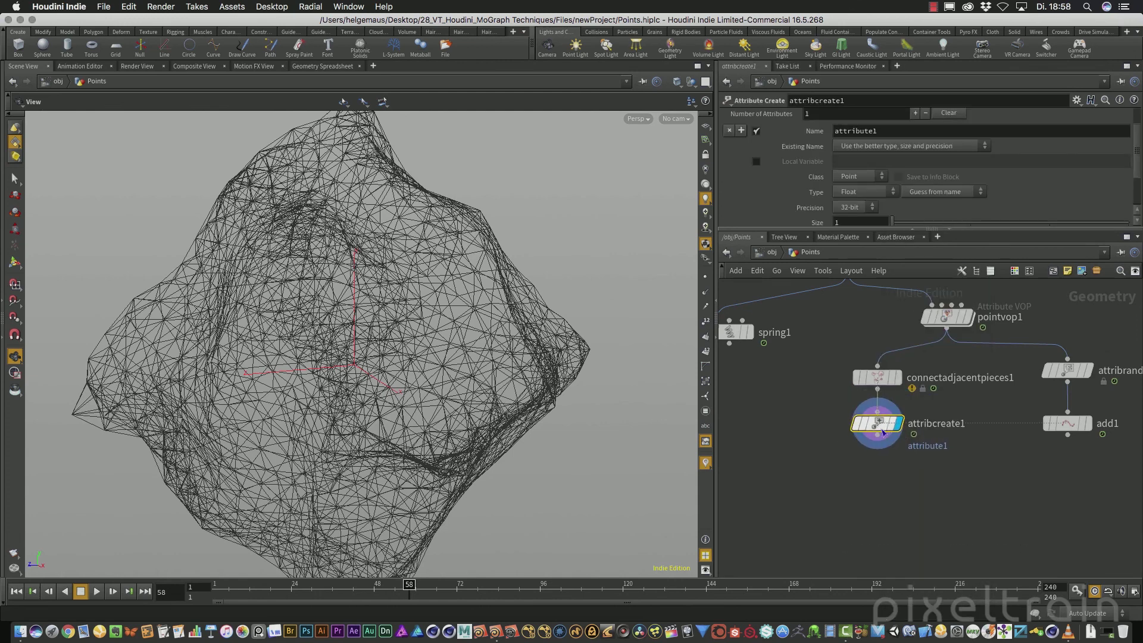
Name the new point attribute "width" on attribcreate1 and enlarge the parameter pane to show more of its settings
double_click(878, 133)
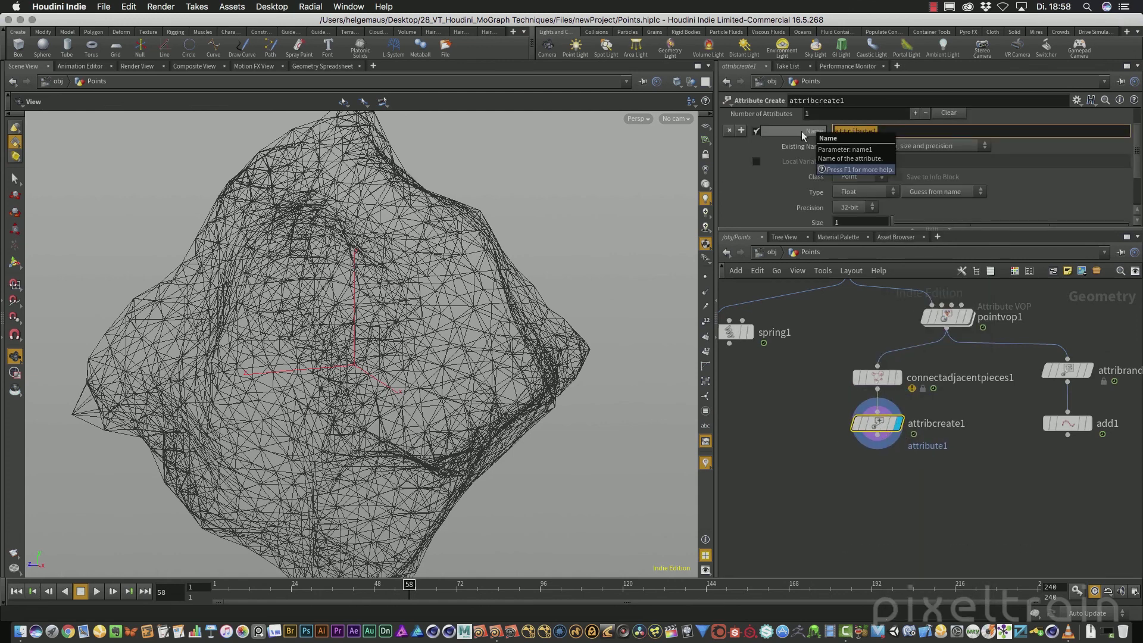
text(width)
key(Return)
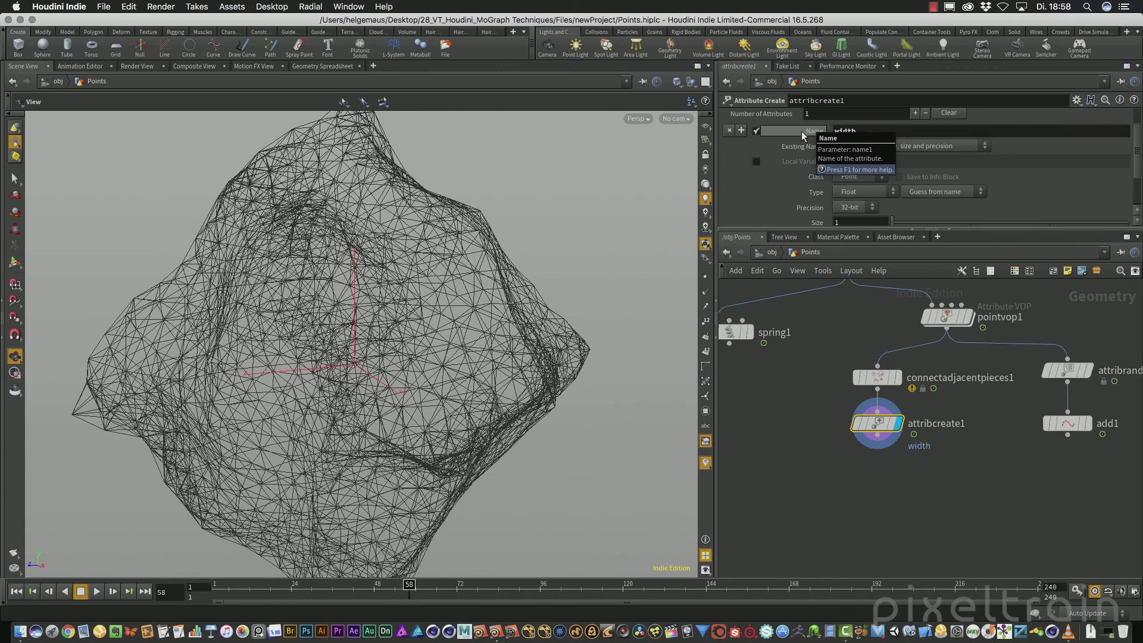
drag(1006, 230, 1005, 288)
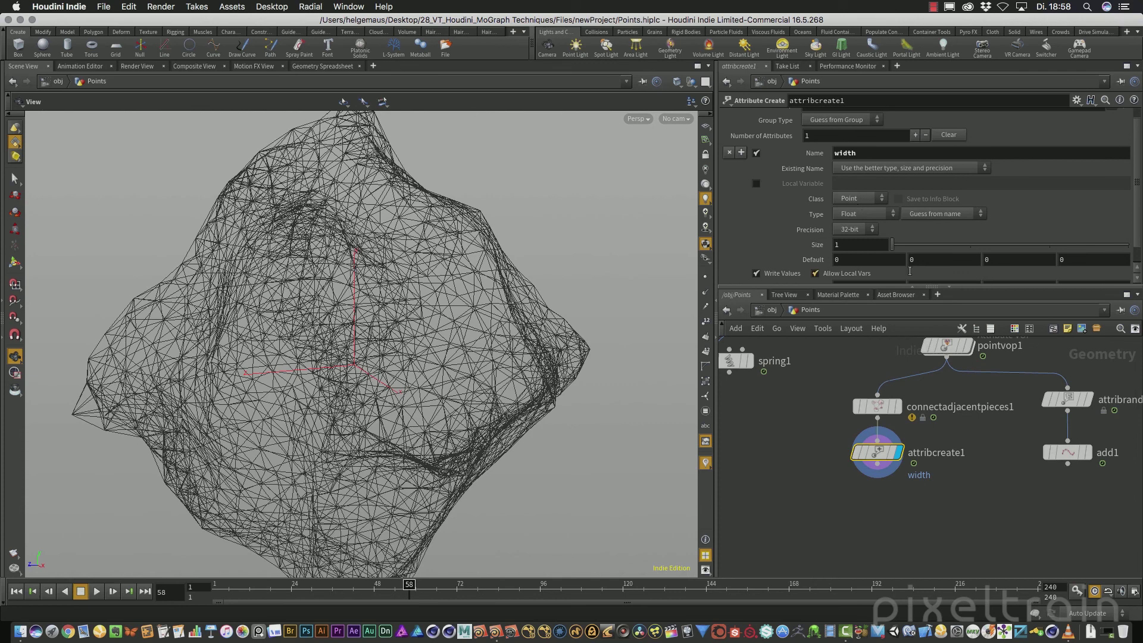
Set the width value on attribcreate1 to 0.01 and show the result in the Render View
scroll(881, 272, down, 2)
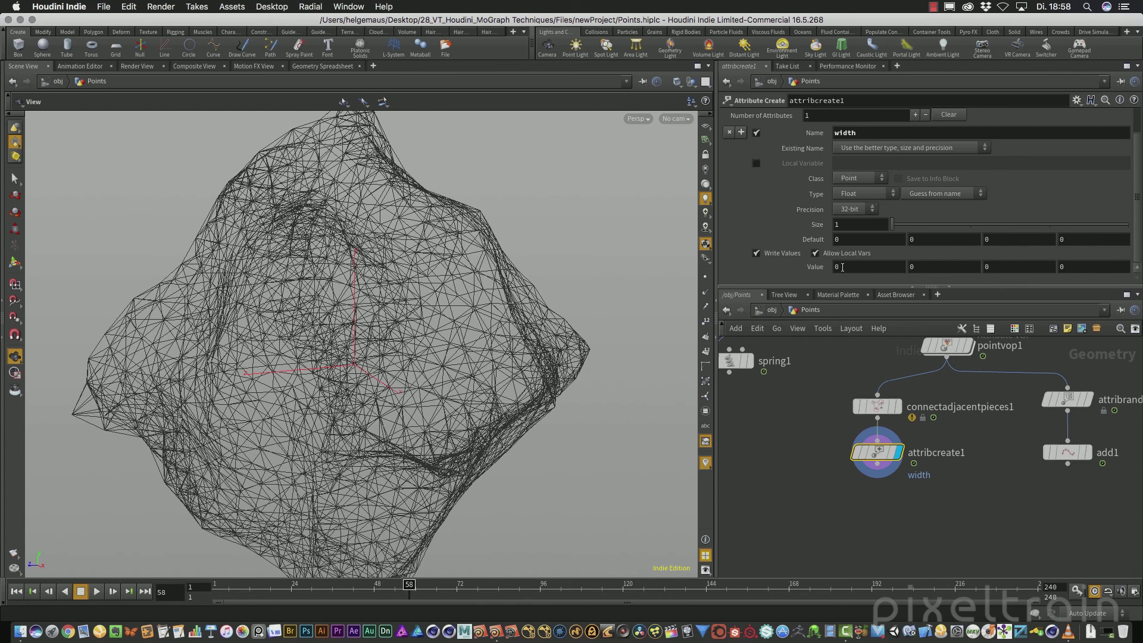
click(138, 66)
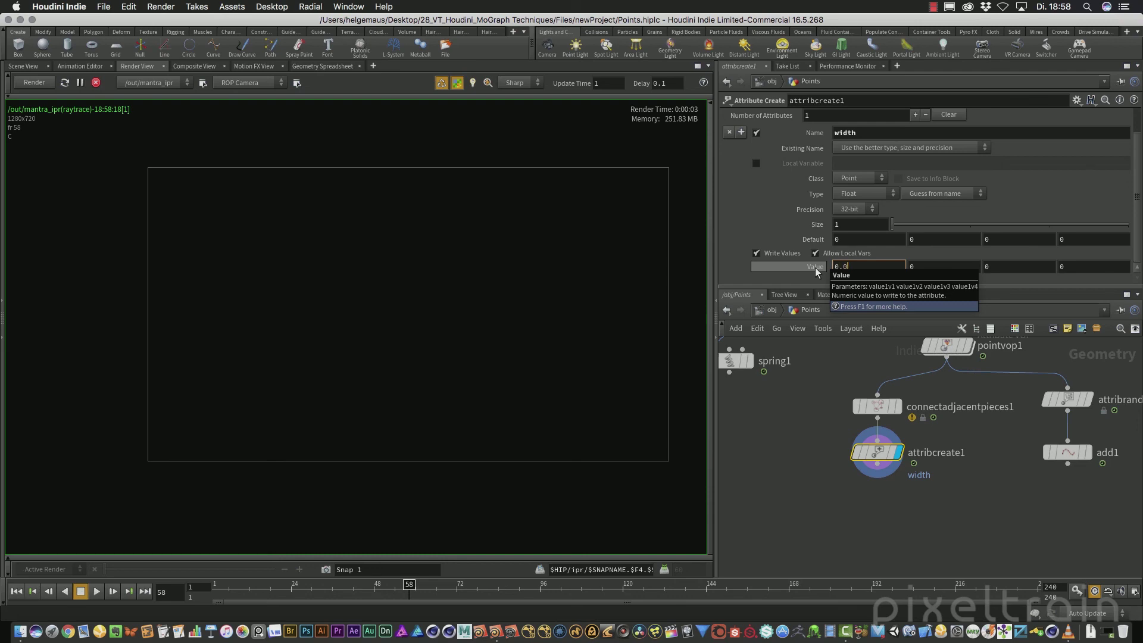
text(1)
key(Return)
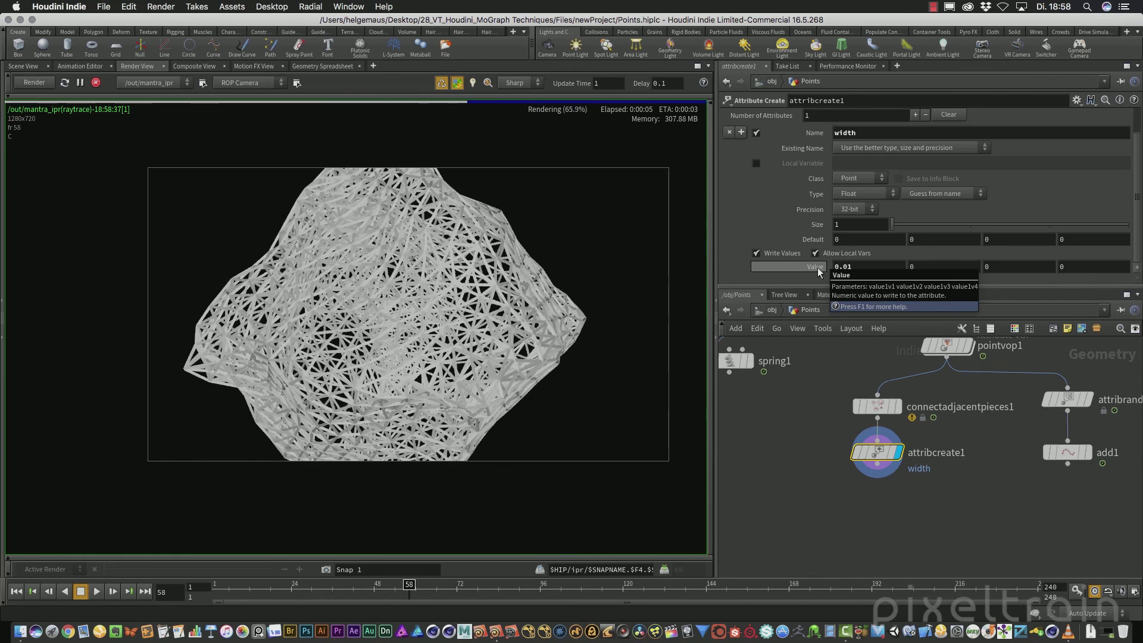
Reduce the width value on attribcreate1 to 0.005 to test thinner rendered lines
click(857, 267)
key(BackSpace)
text(05)
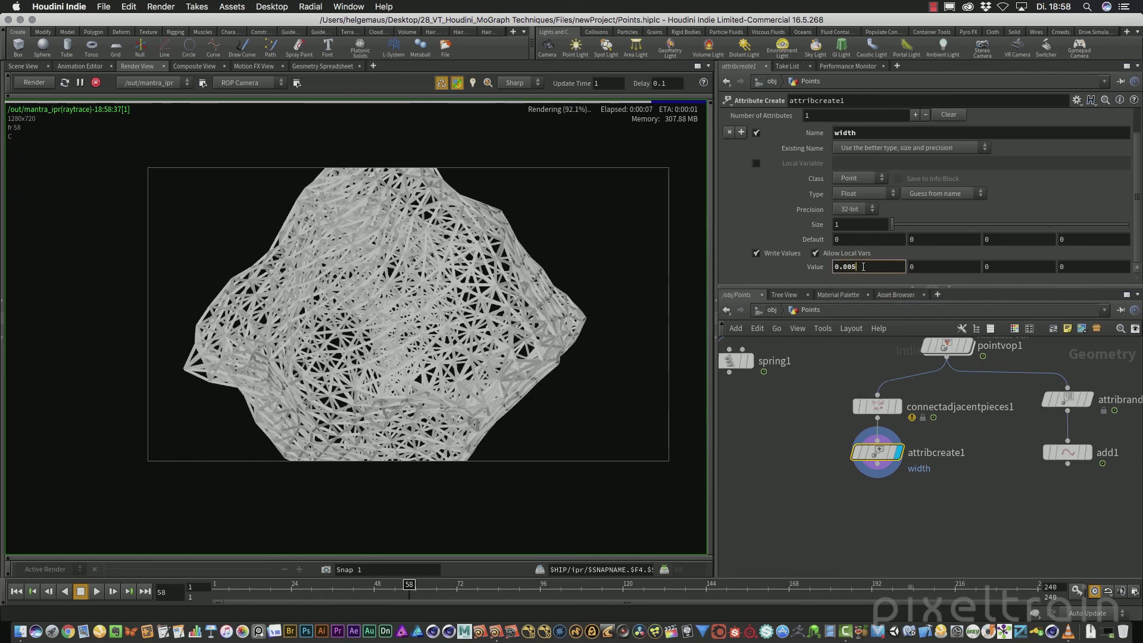
key(Return)
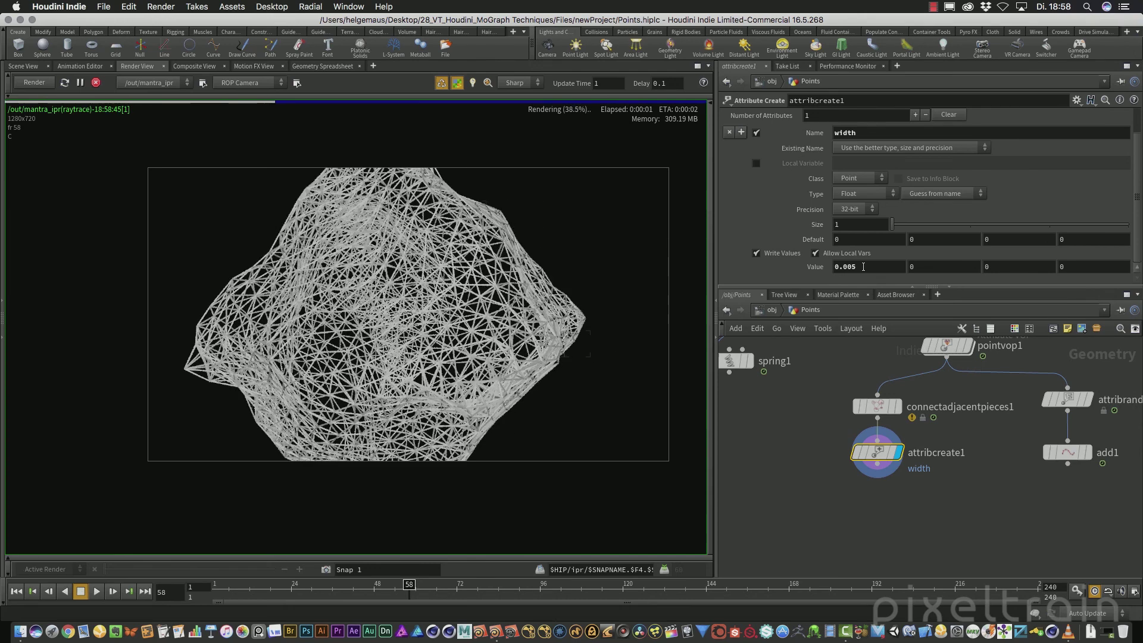
Set the width value on attribcreate1 to 0.002, stop the render and return to the scene view
click(870, 266)
key(BackSpace)
text(2)
key(Return)
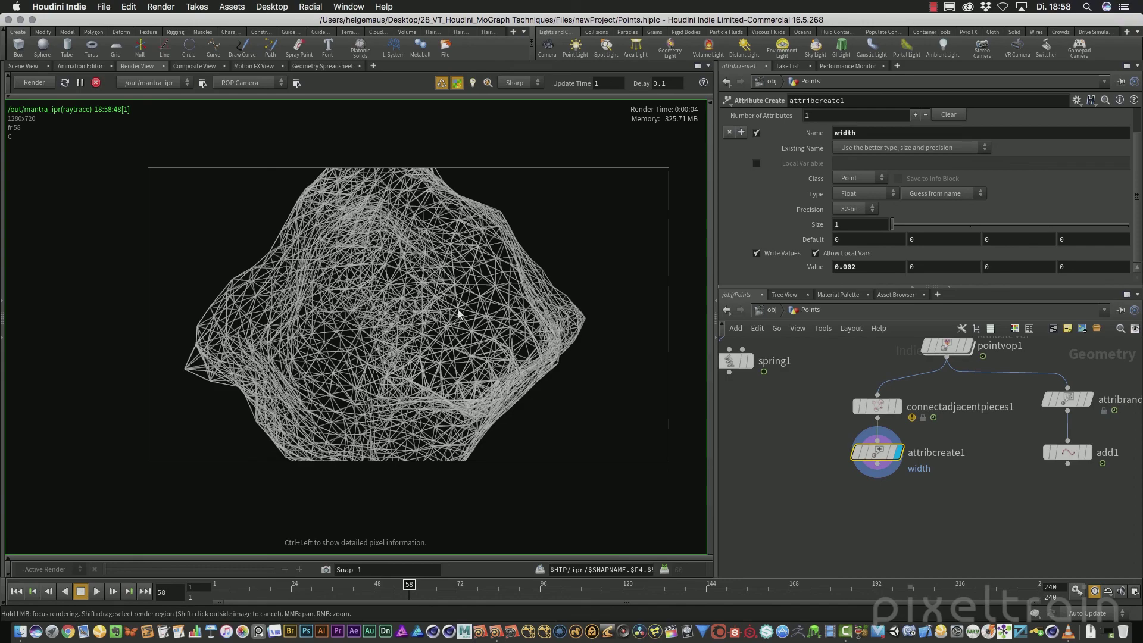
click(96, 83)
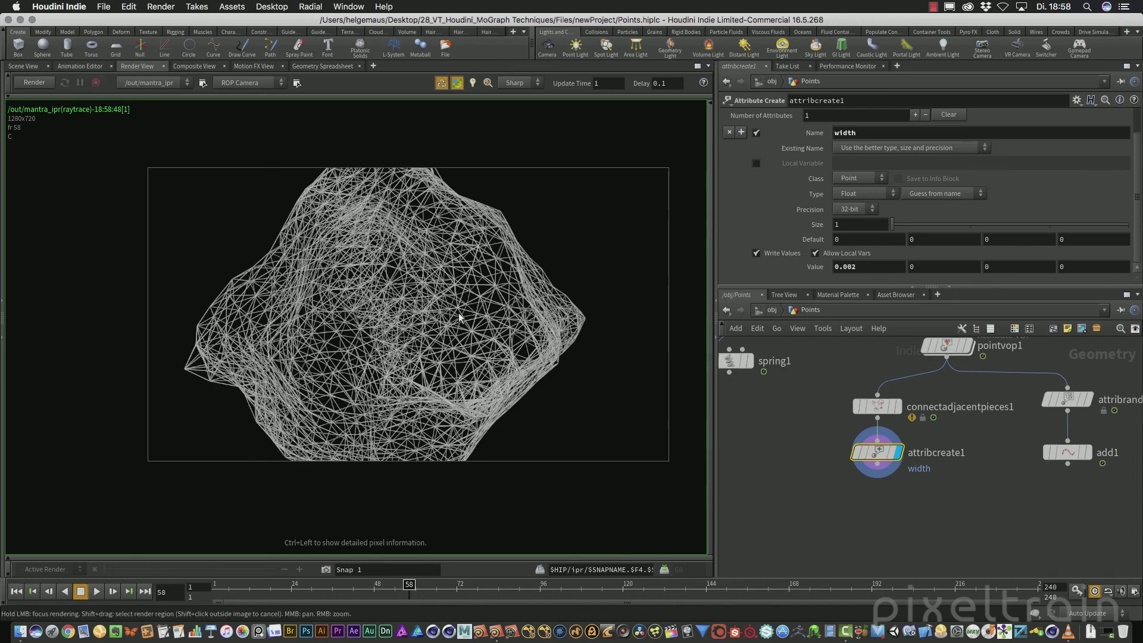
click(25, 66)
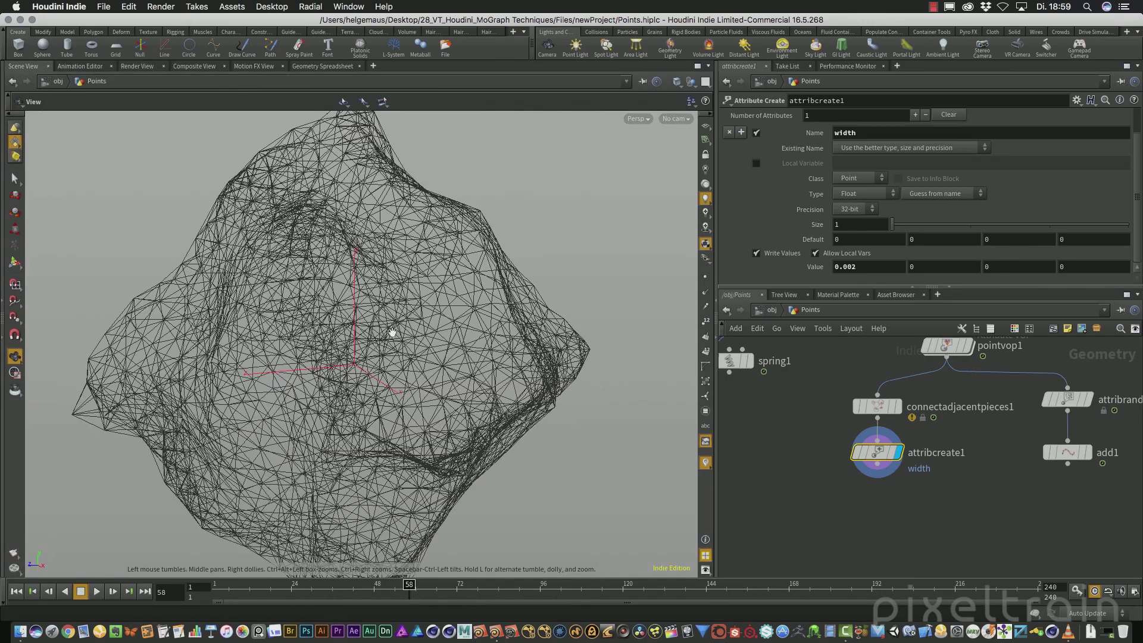
Check attribcreate1's node info for its point attributes and move the node slightly farther below connectadjacentpieces1
drag(363, 344, 429, 340)
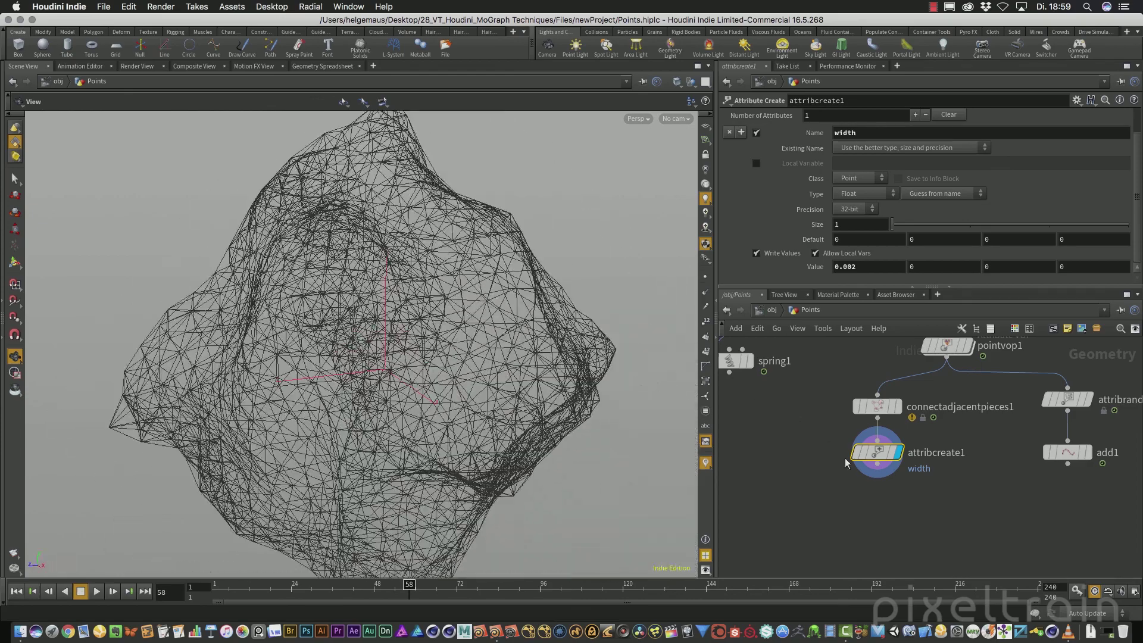
middle_click(883, 452)
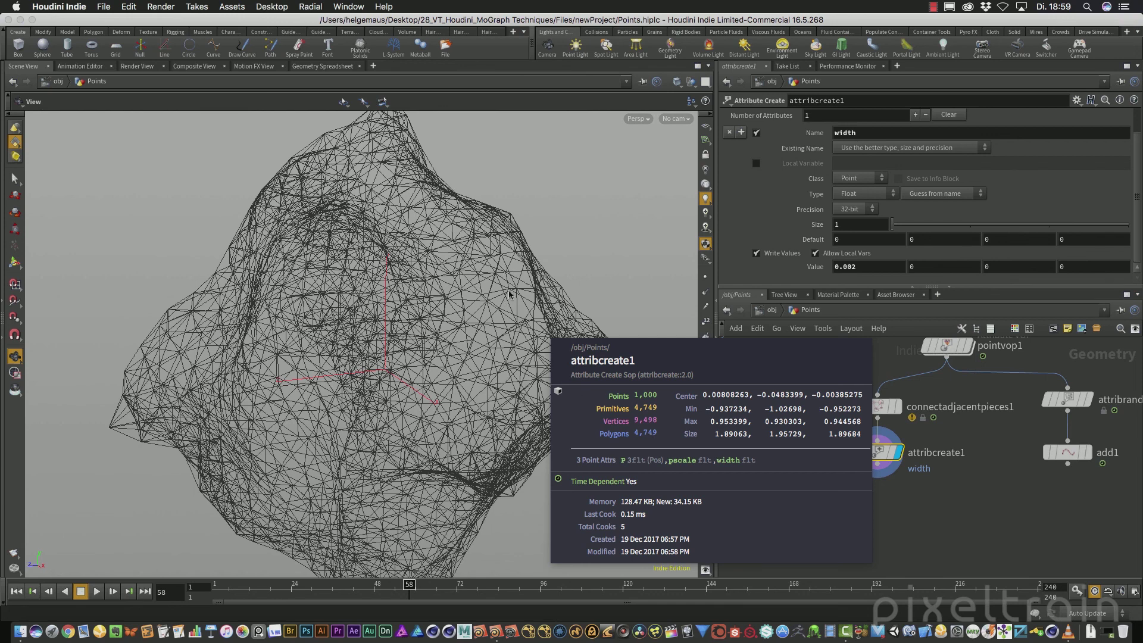
click(948, 537)
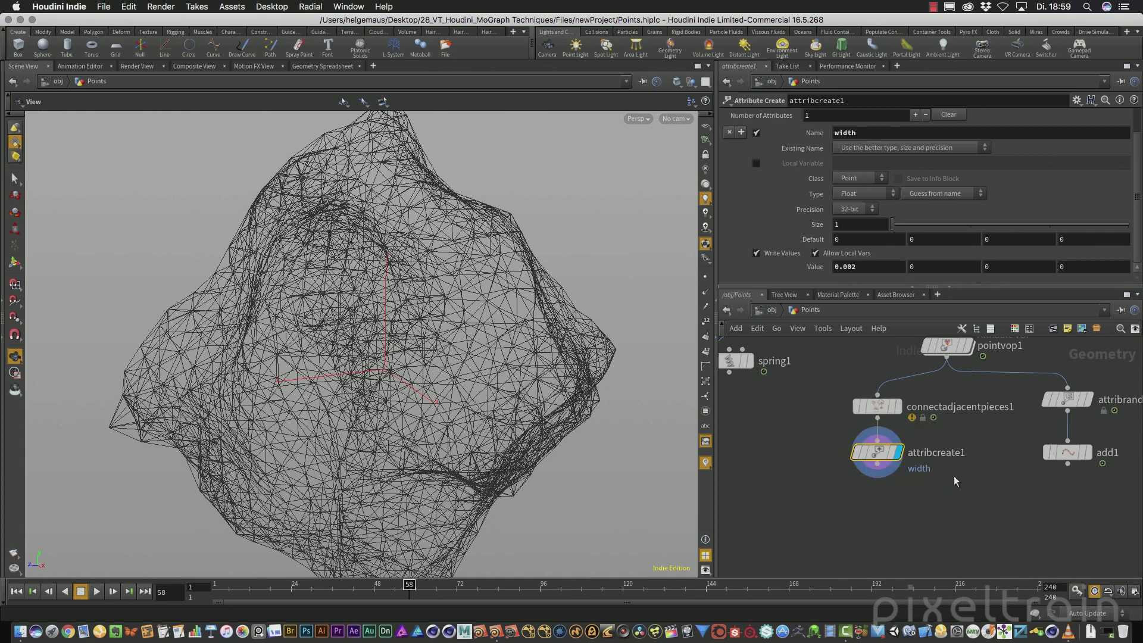
drag(879, 453, 880, 474)
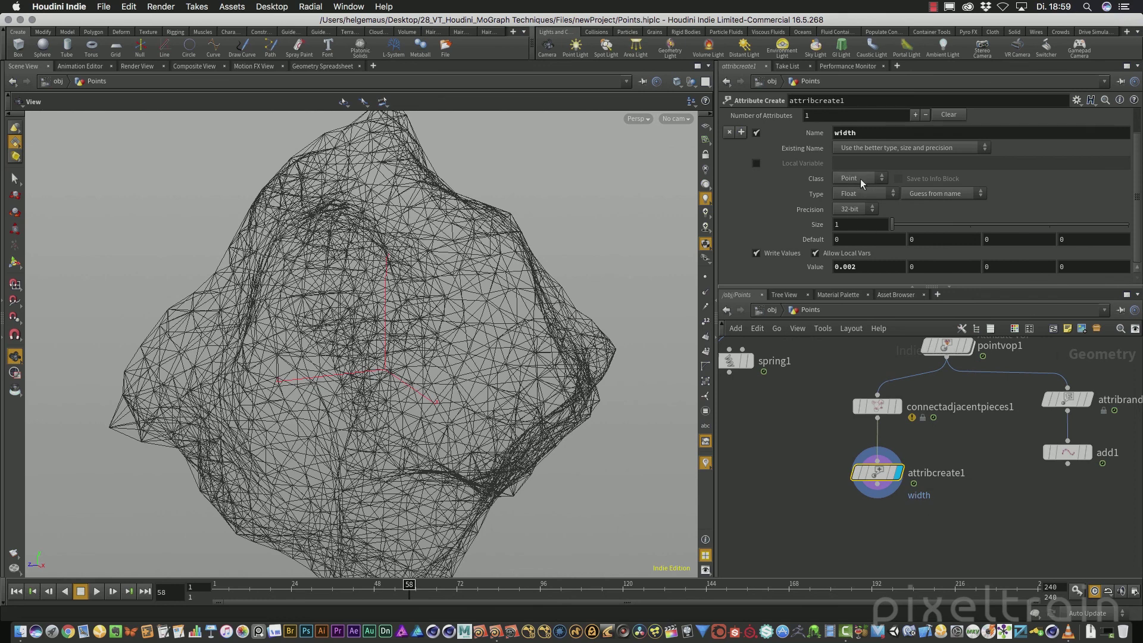
Examine the thickness of the rendered lines up close in the Render View
click(137, 66)
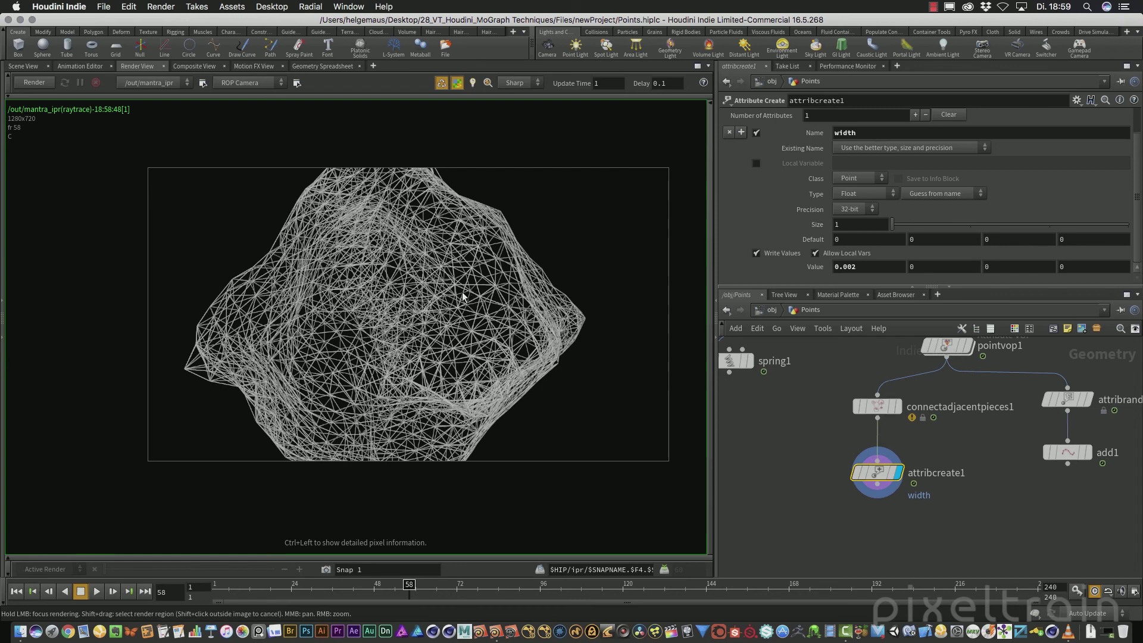
scroll(471, 292, up, 3)
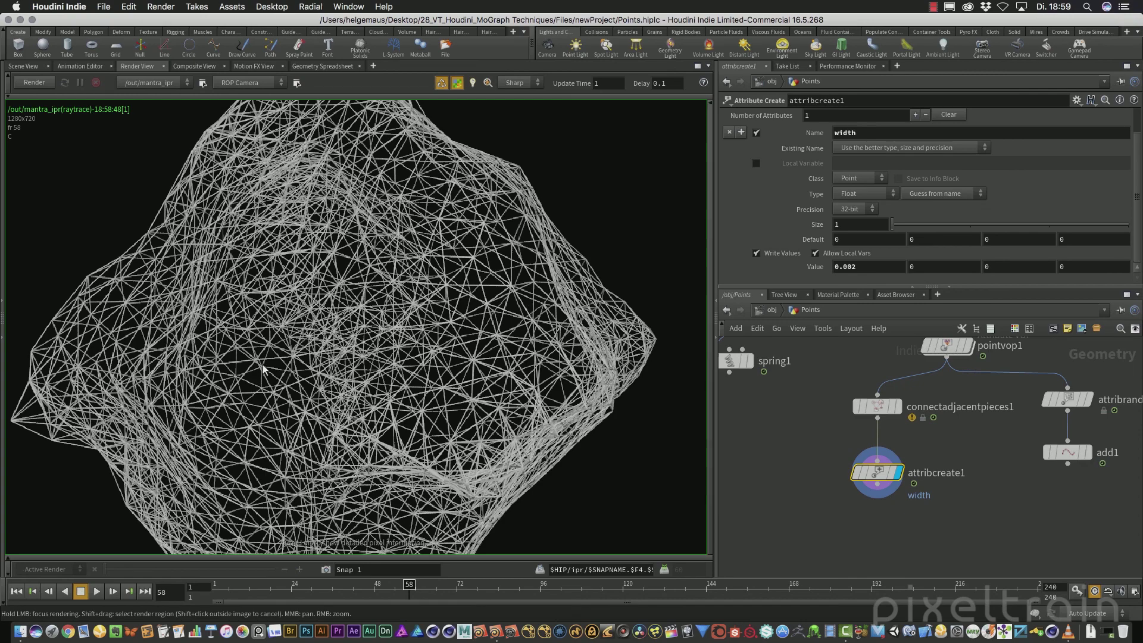
scroll(264, 367, up, 5)
scroll(264, 368, down, 8)
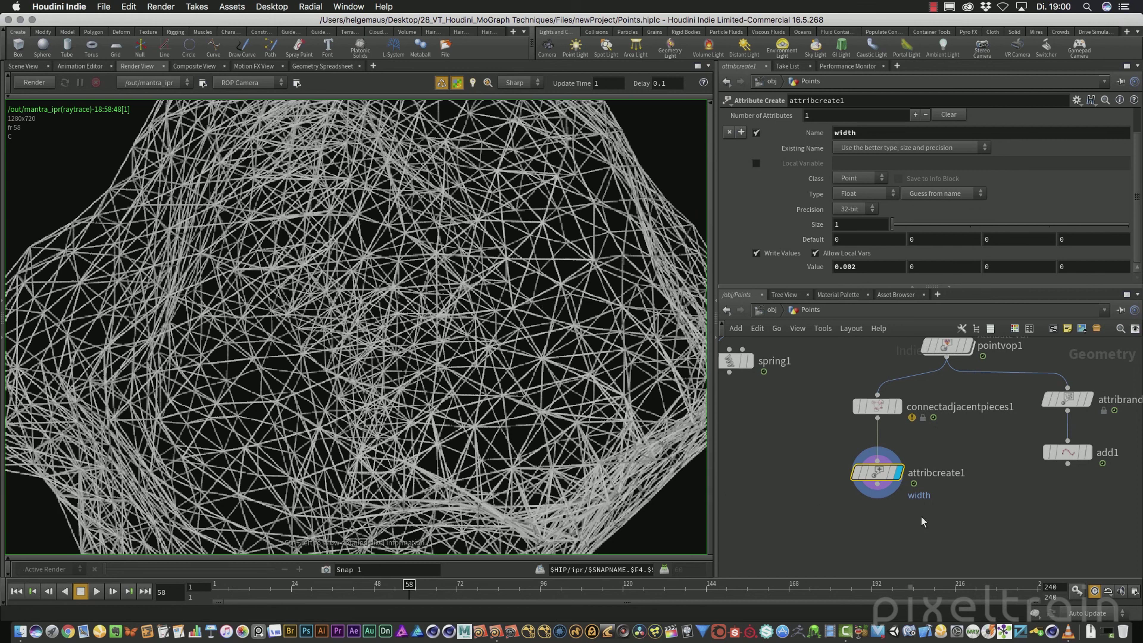
Move attribcreate1 aside, connect a new Attribute Randomize node after connectadjacentpieces1 and display it
drag(883, 482, 795, 468)
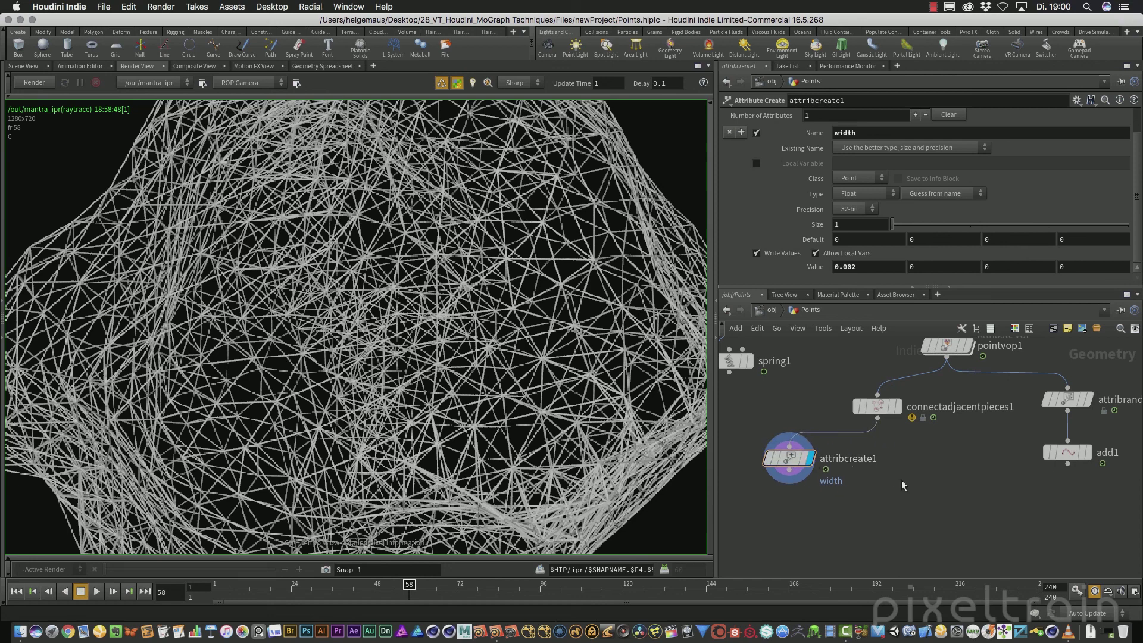
key(Tab)
text(att r)
key(Return)
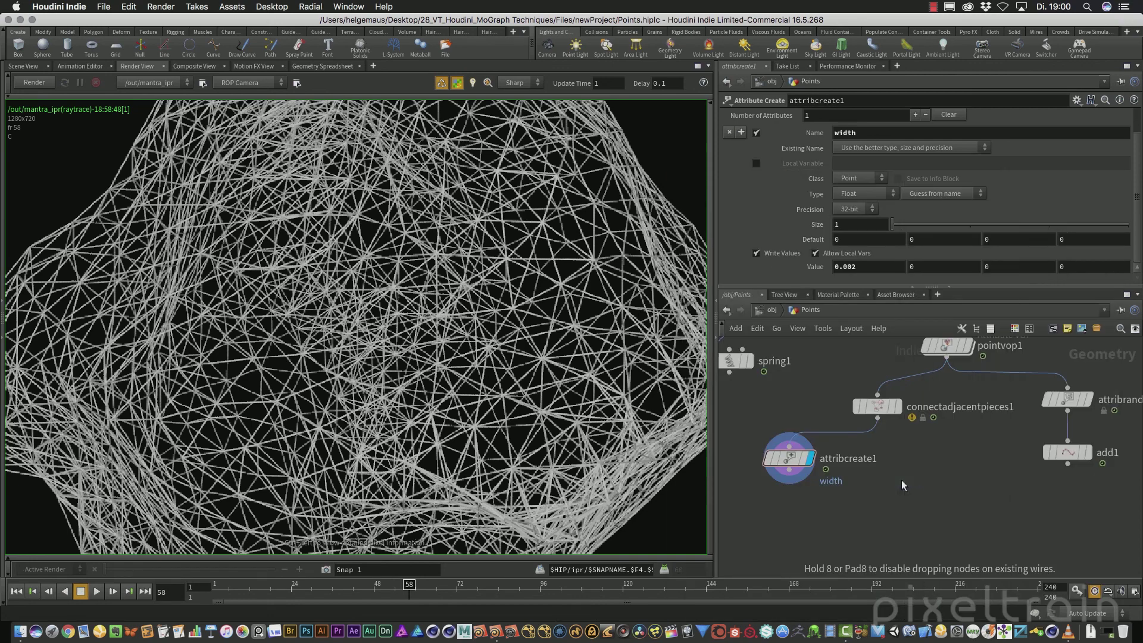
click(901, 480)
click(877, 419)
click(902, 475)
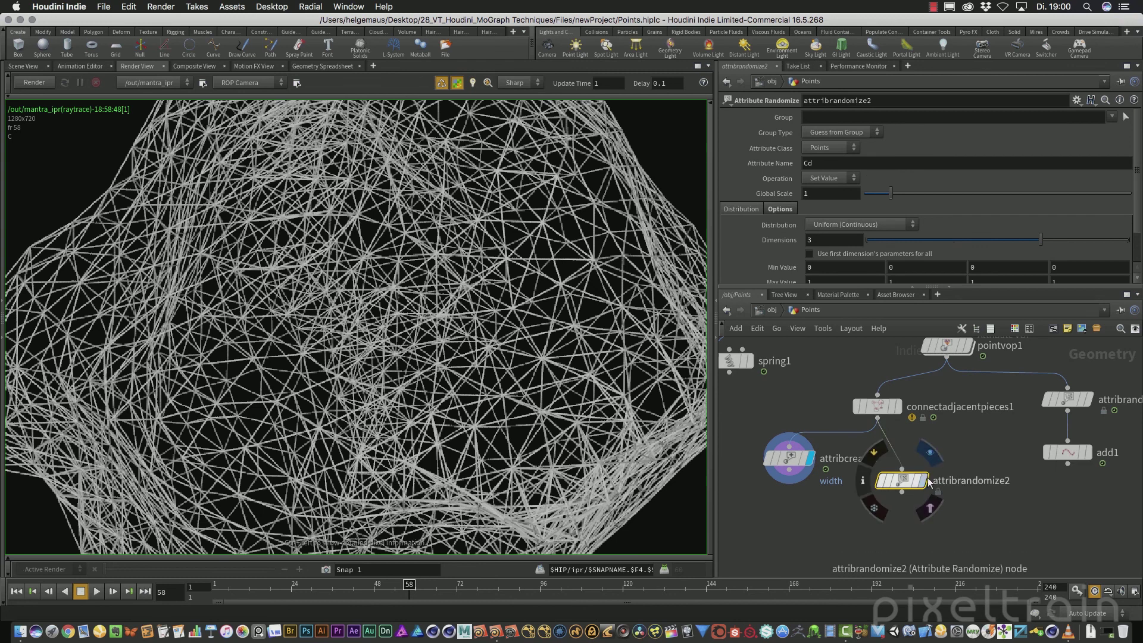
drag(904, 481, 889, 463)
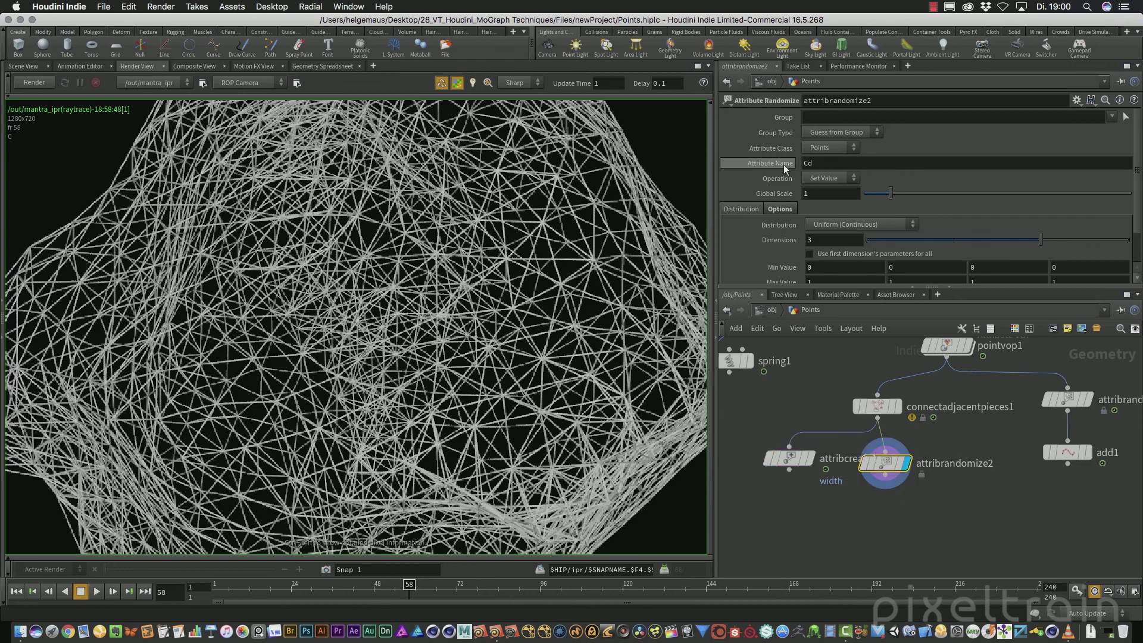
Set attribrandomize2 to randomize the "width" attribute with 1 dimension, and enlarge the parameter pane to show its value ranges
double_click(808, 163)
text(width)
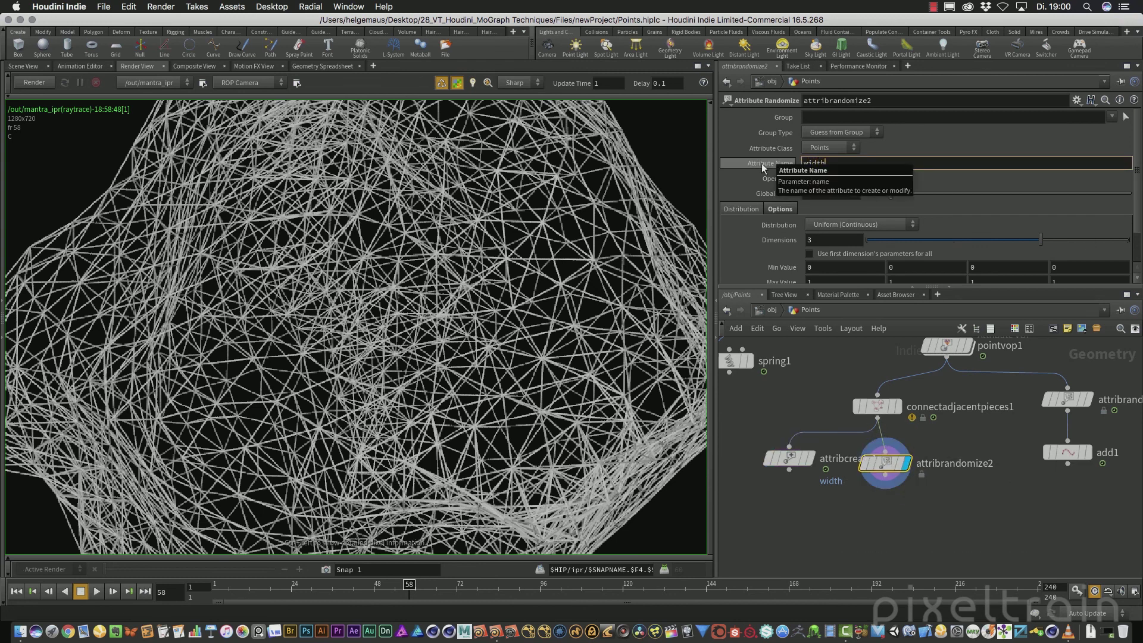
key(Return)
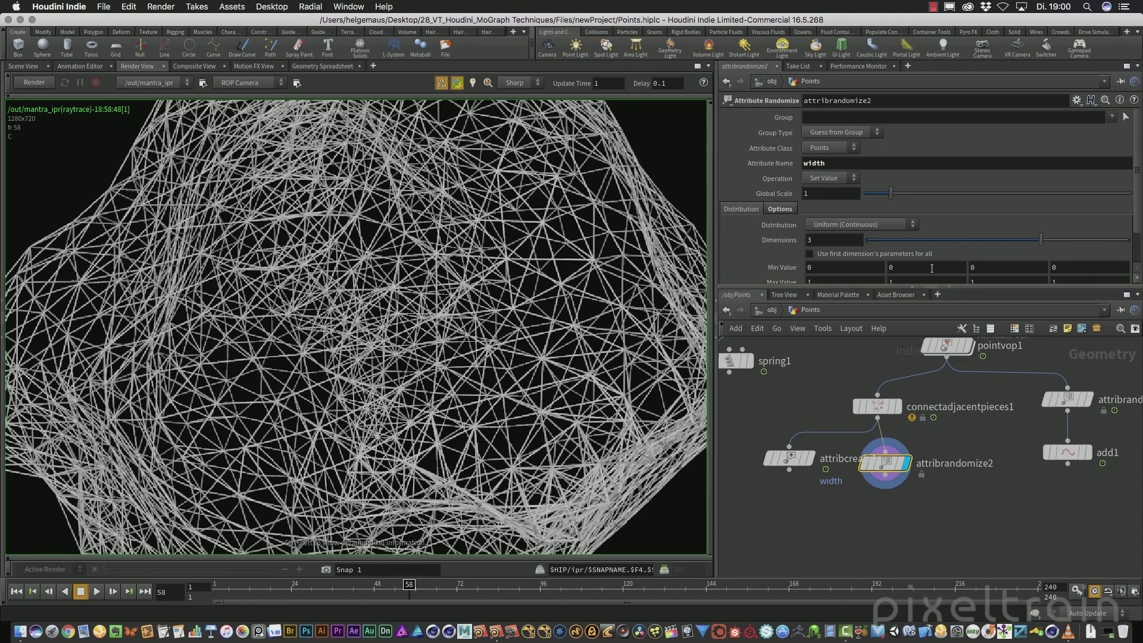
drag(929, 241, 884, 239)
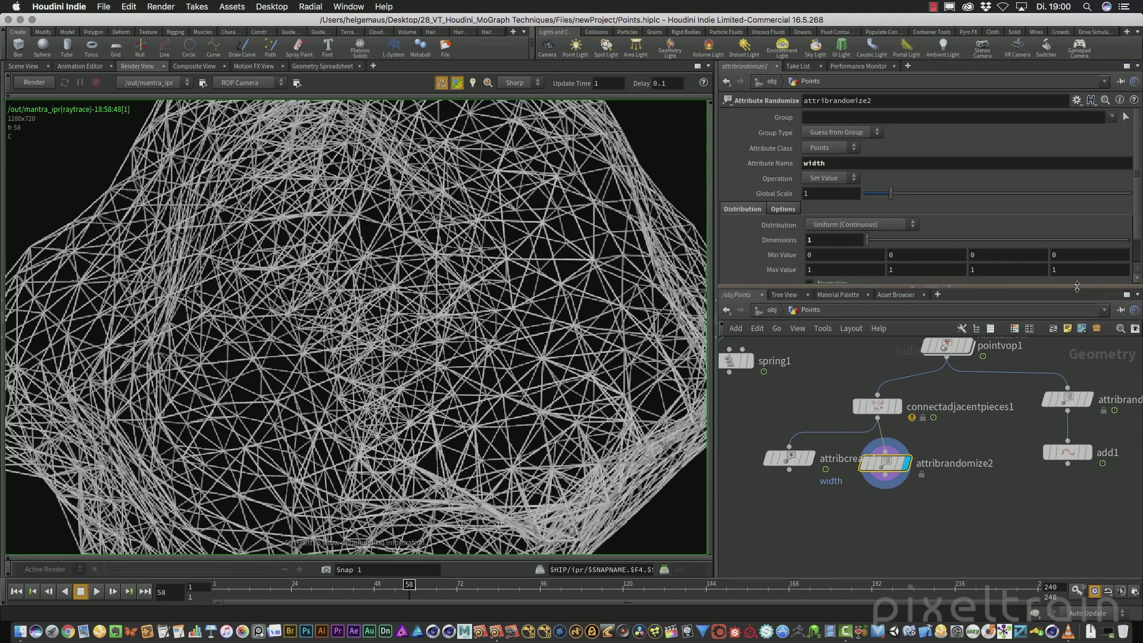
drag(1077, 287, 1075, 337)
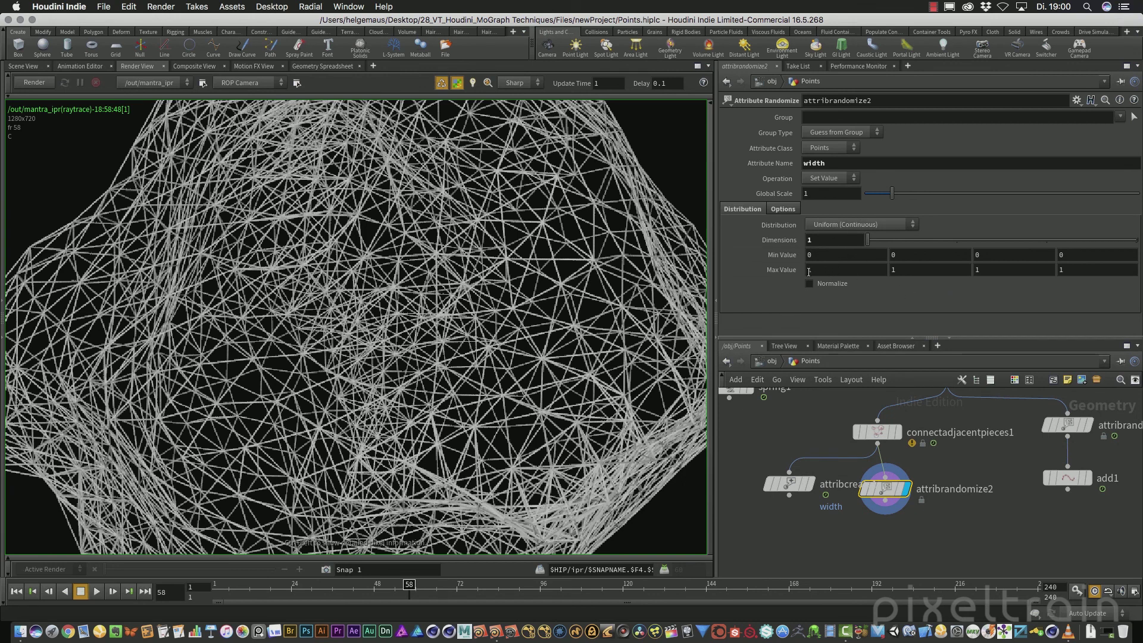
Set the first maximum value on attribrandomize2 to 0.02 and render the randomized line widths
click(808, 271)
text(0.02)
key(Return)
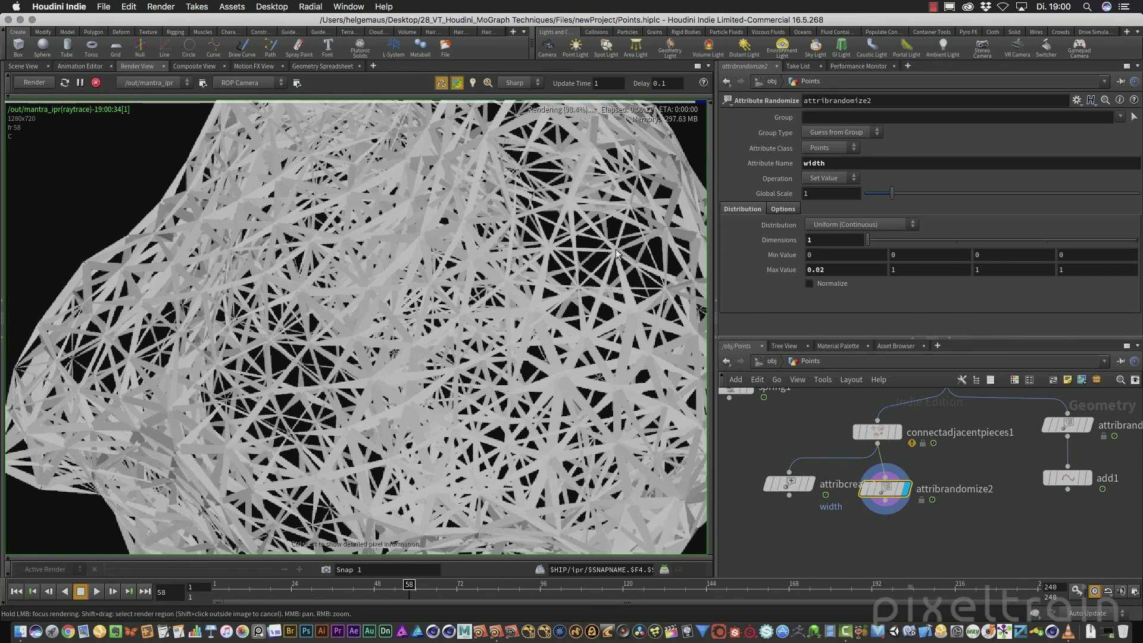
Reduce the first maximum value on attribrandomize2 to 0.005
click(859, 272)
key(BackSpace)
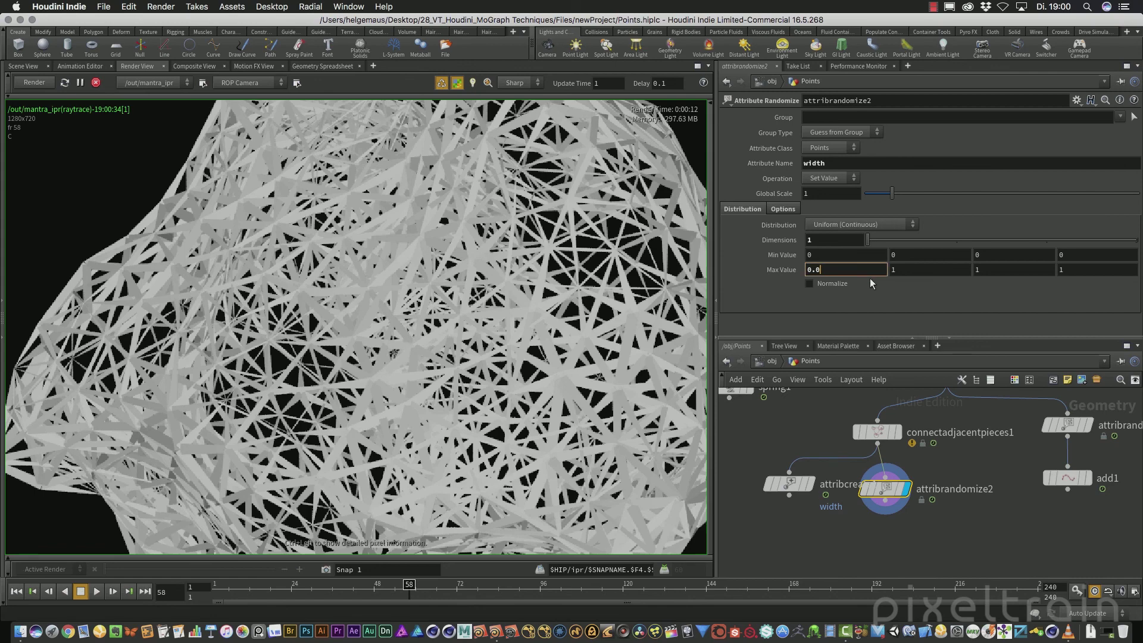
text(05)
key(Return)
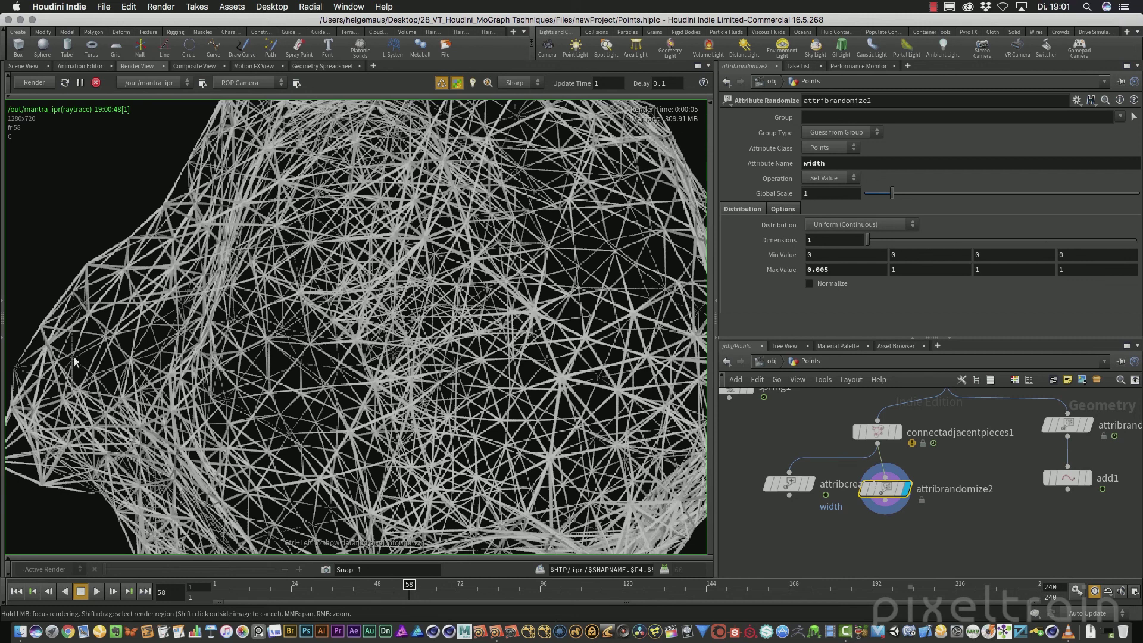
Set the first minimum value on attribrandomize2 to 0.001, stop the render and return to the scene view
click(854, 255)
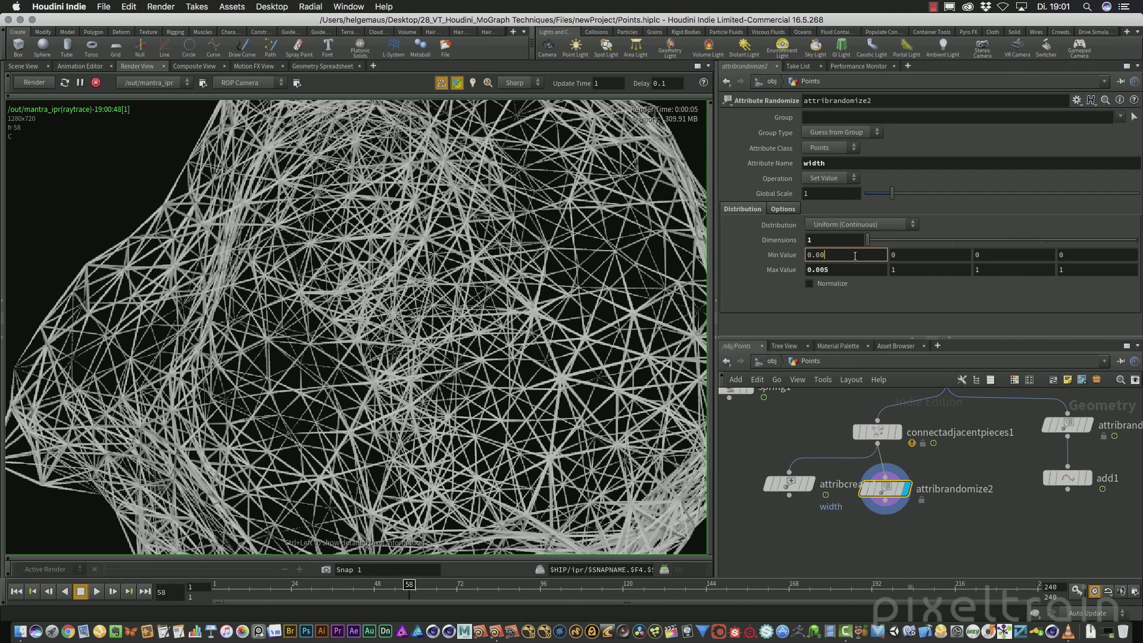
key(Return)
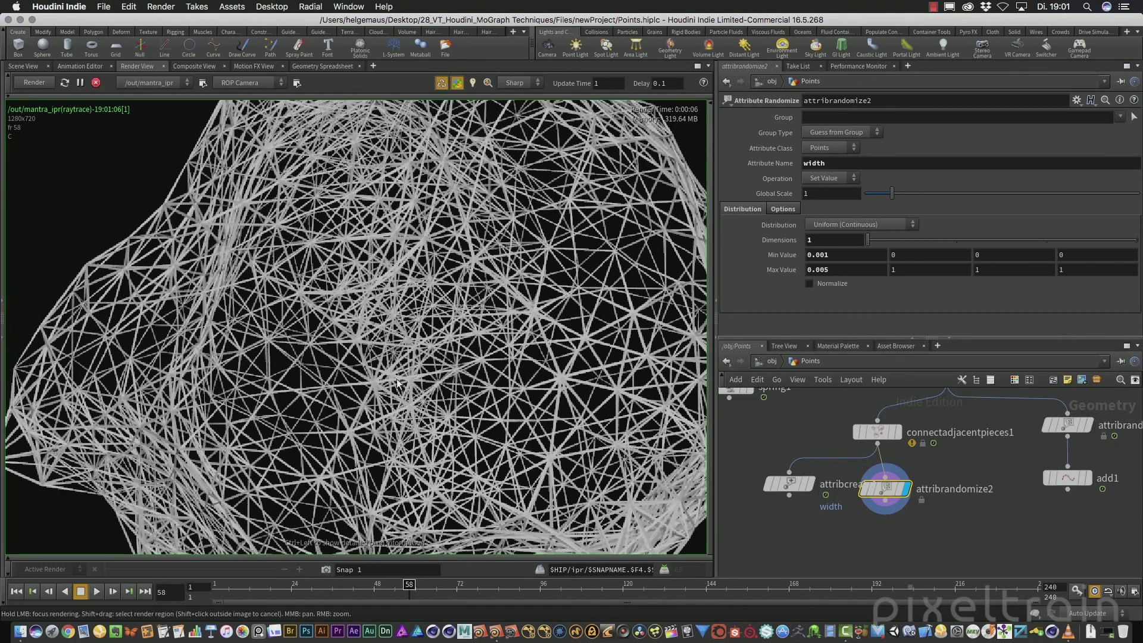
click(94, 83)
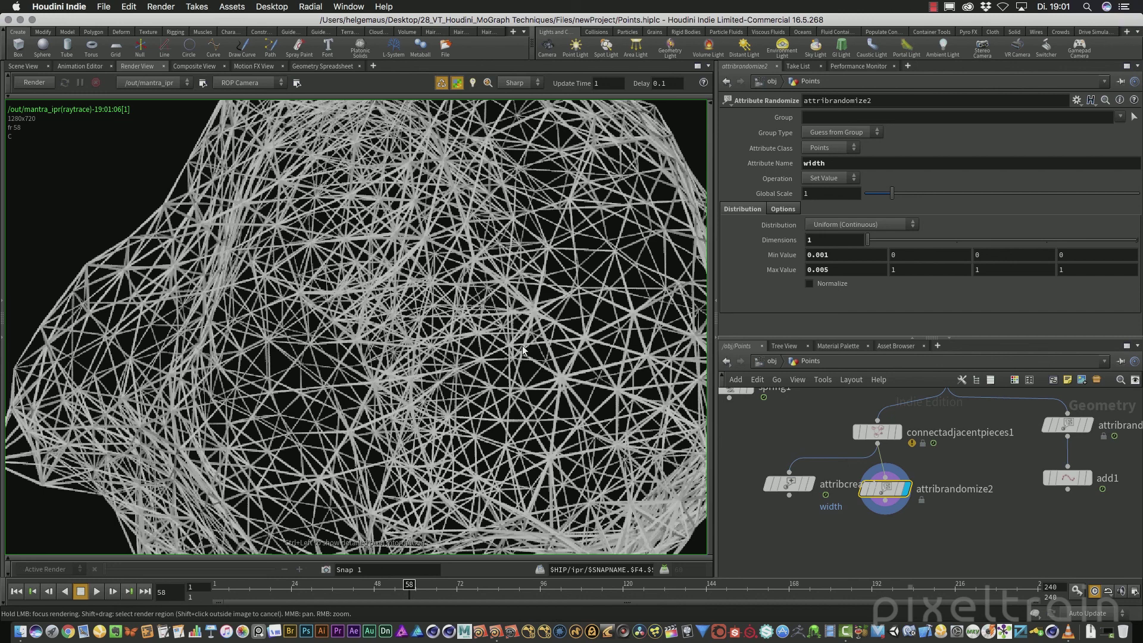
click(21, 66)
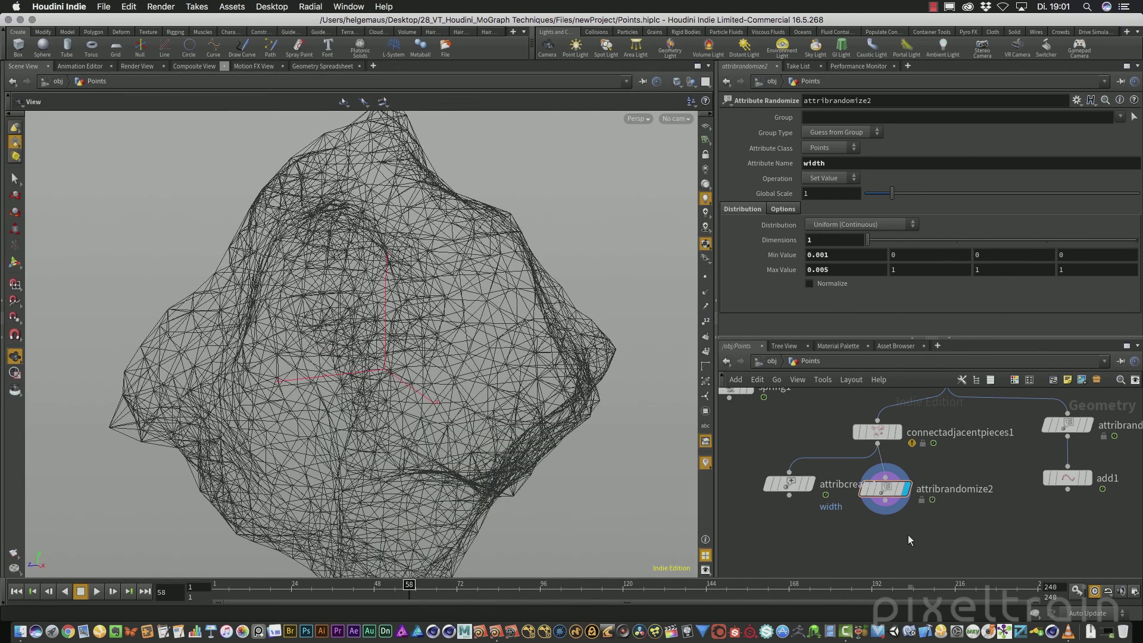
click(135, 66)
click(35, 68)
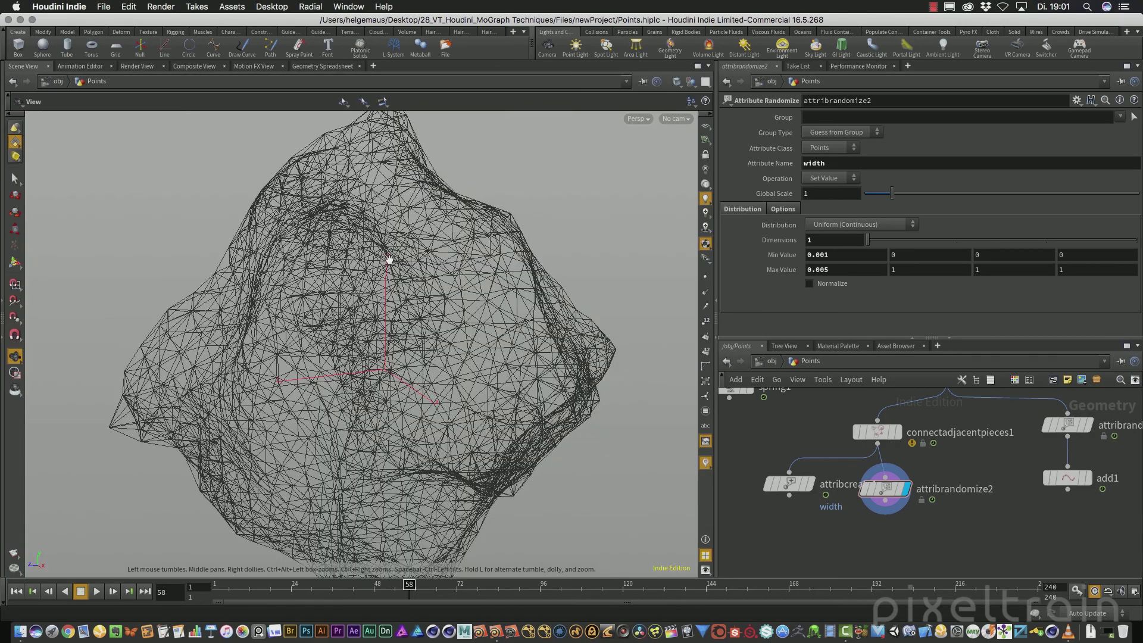
Move attribcreate1 and attribrandomize2 together down and to the right, clearing the space beneath connectadjacentpieces1
drag(352, 310, 400, 350)
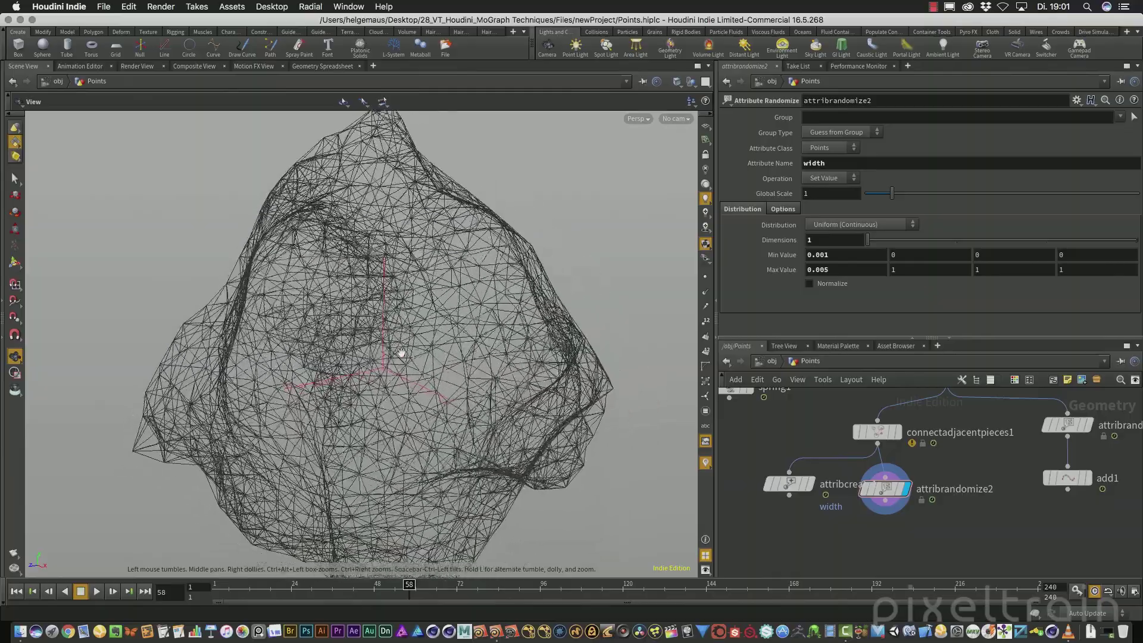
right_drag(401, 350, 488, 354)
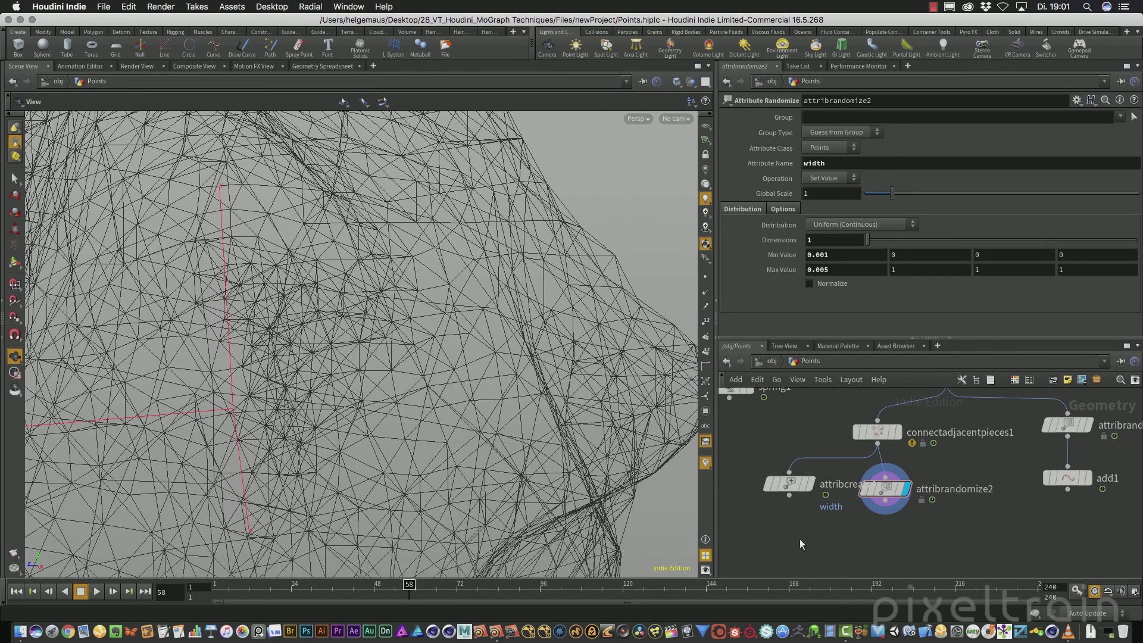
middle_drag(752, 470, 784, 461)
drag(784, 460, 958, 523)
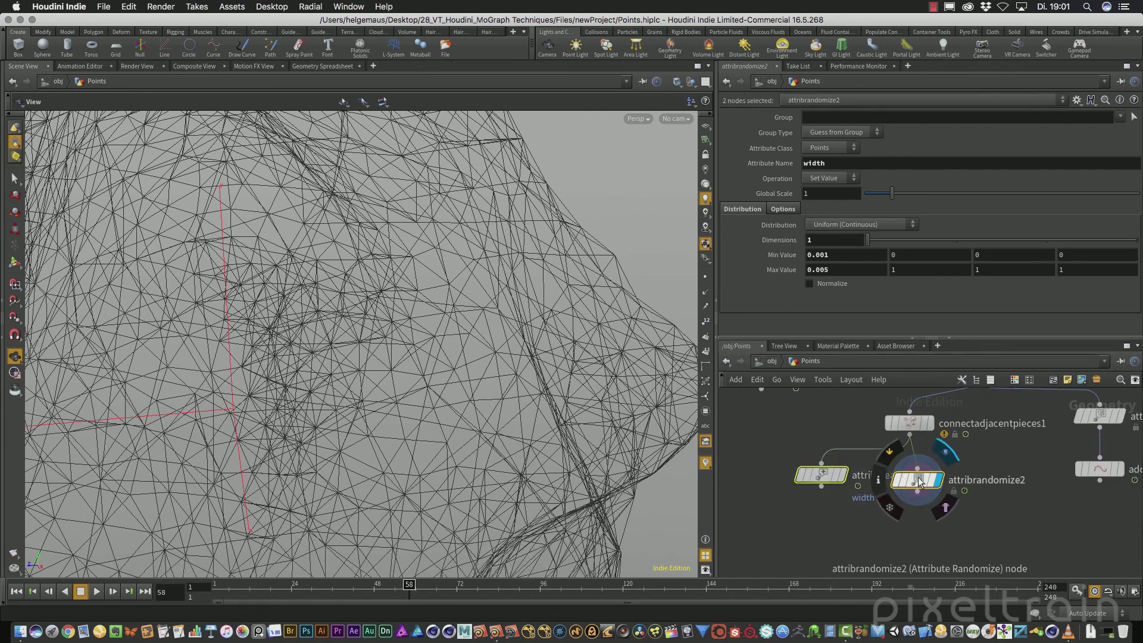
drag(916, 479, 1074, 529)
click(808, 491)
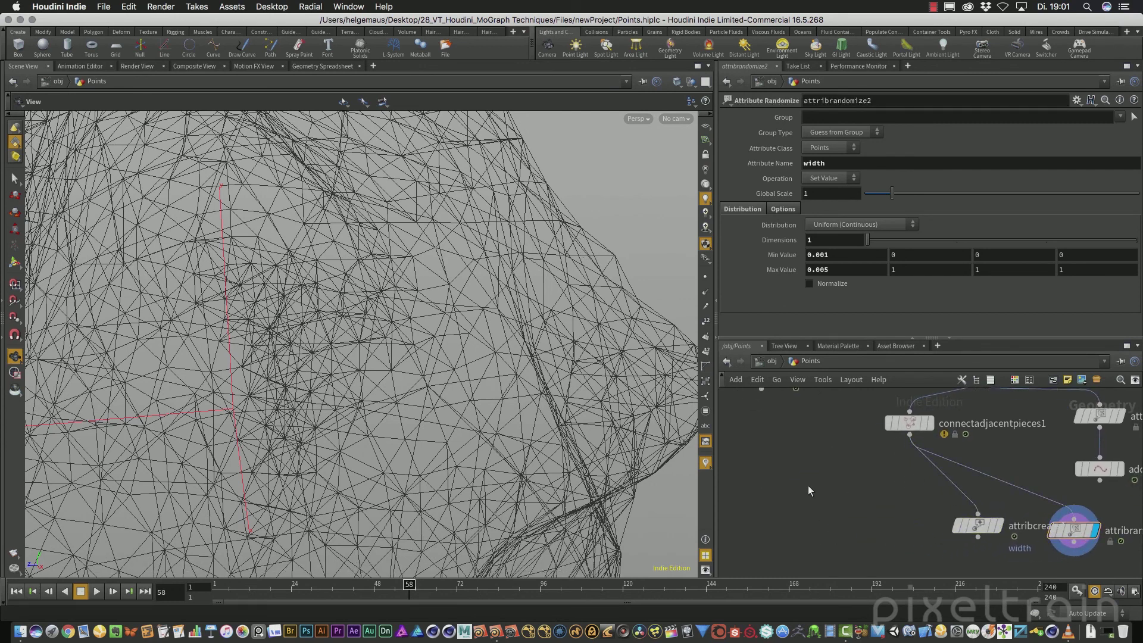
Add a Wireframe node beneath connectadjacentpieces1, connect it to that node's output and display its result
scroll(807, 484, down, 3)
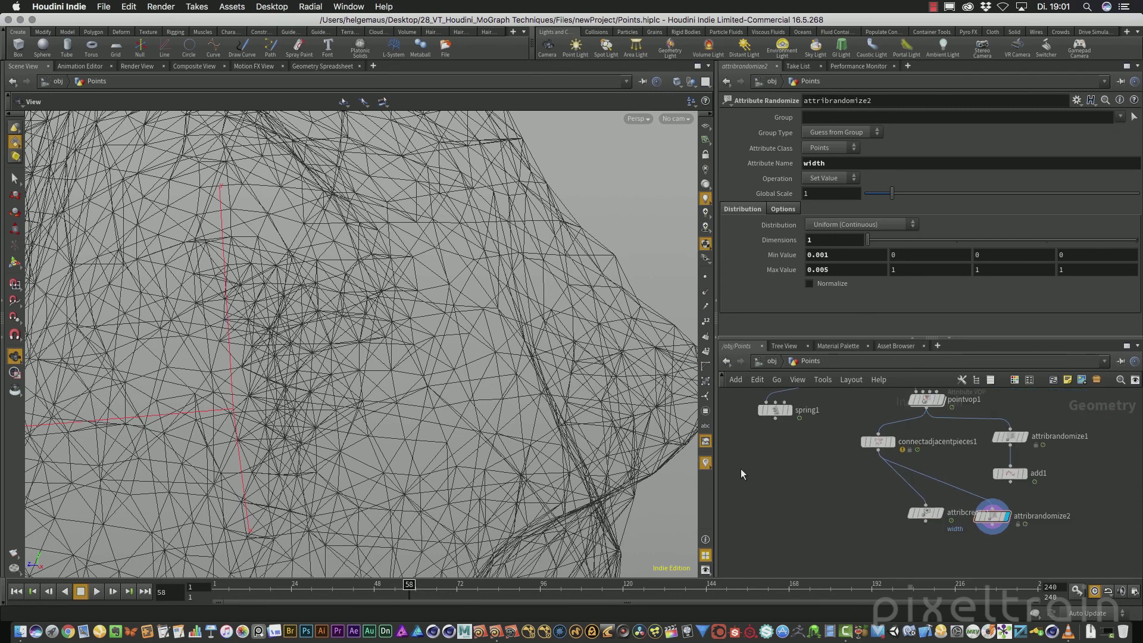
key(Tab)
text(wire)
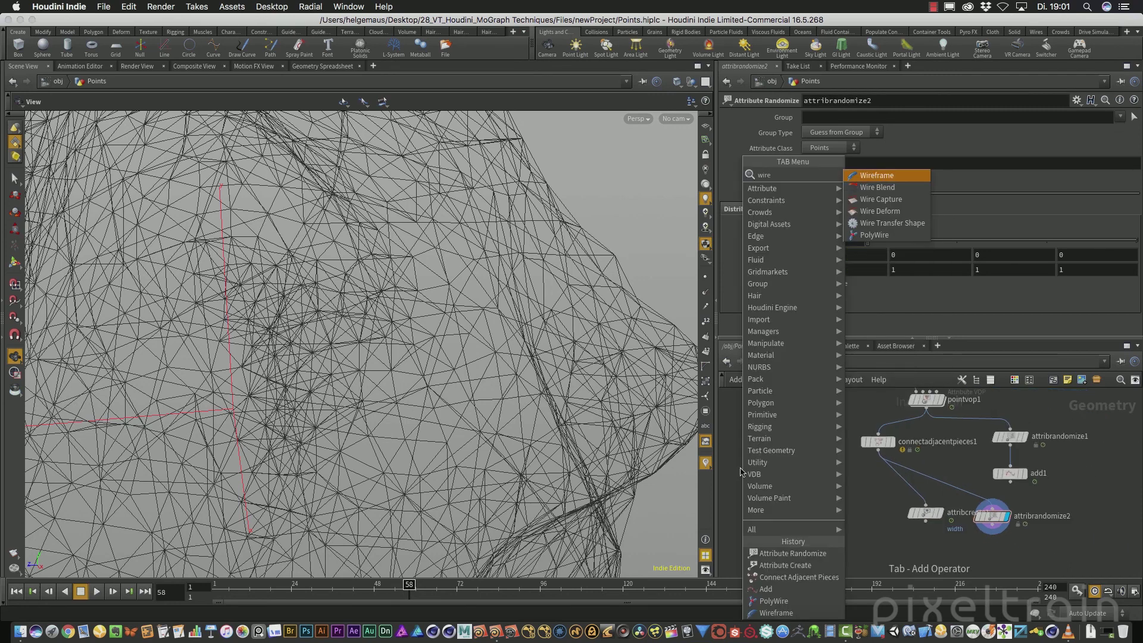
key(Return)
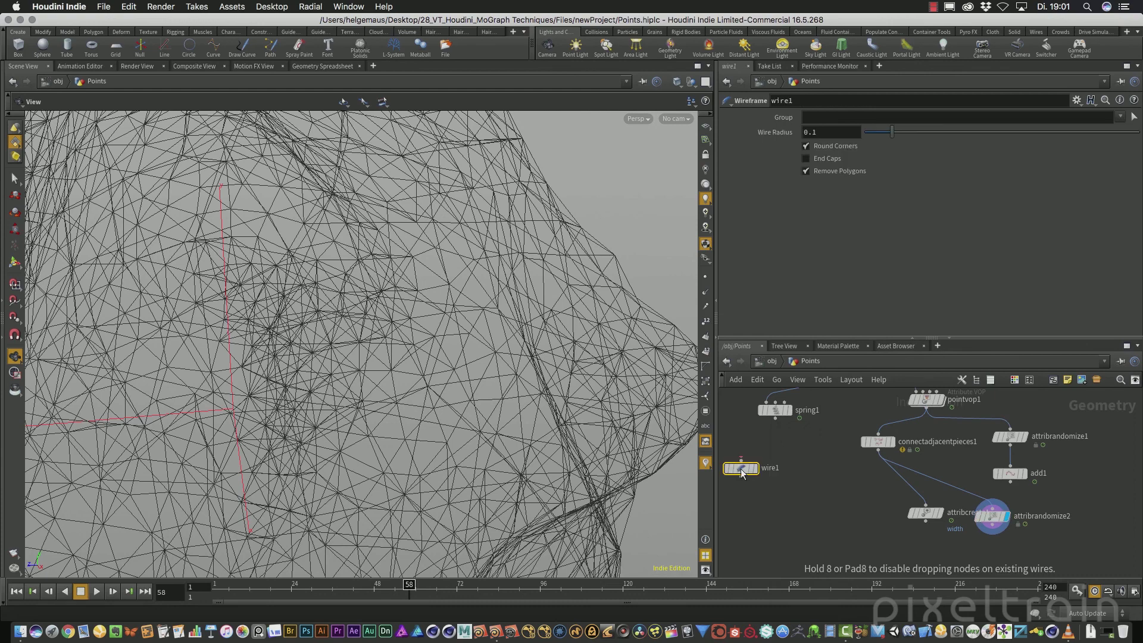
click(785, 516)
drag(878, 451, 783, 506)
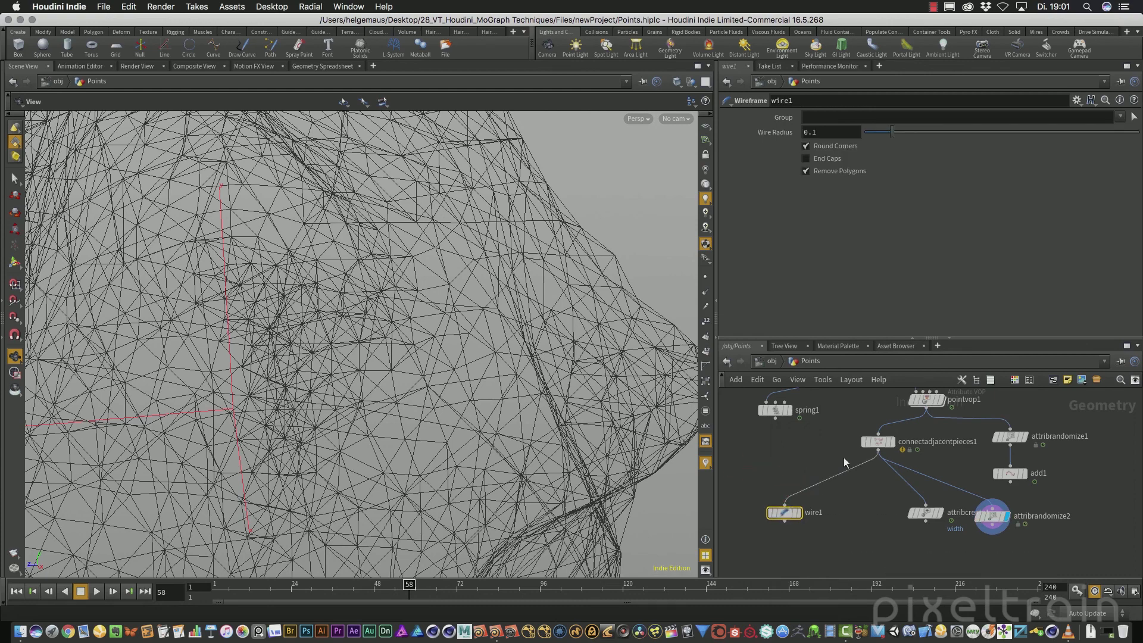
click(801, 514)
scroll(338, 388, down, 6)
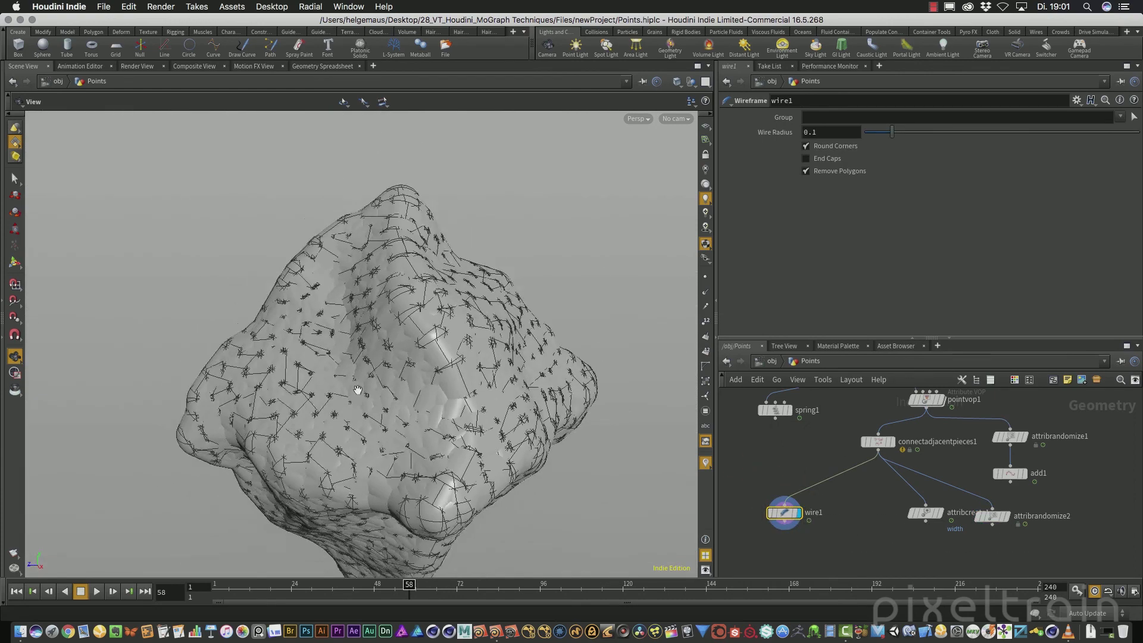
Check the node information of wire1 and attribcreate1 and examine the thick wire geometry in the viewport
mouse_move(388, 364)
mouse_down()
mouse_move(417, 357)
mouse_move(369, 369)
mouse_move(405, 357)
mouse_move(393, 363)
mouse_up()
middle_click(785, 514)
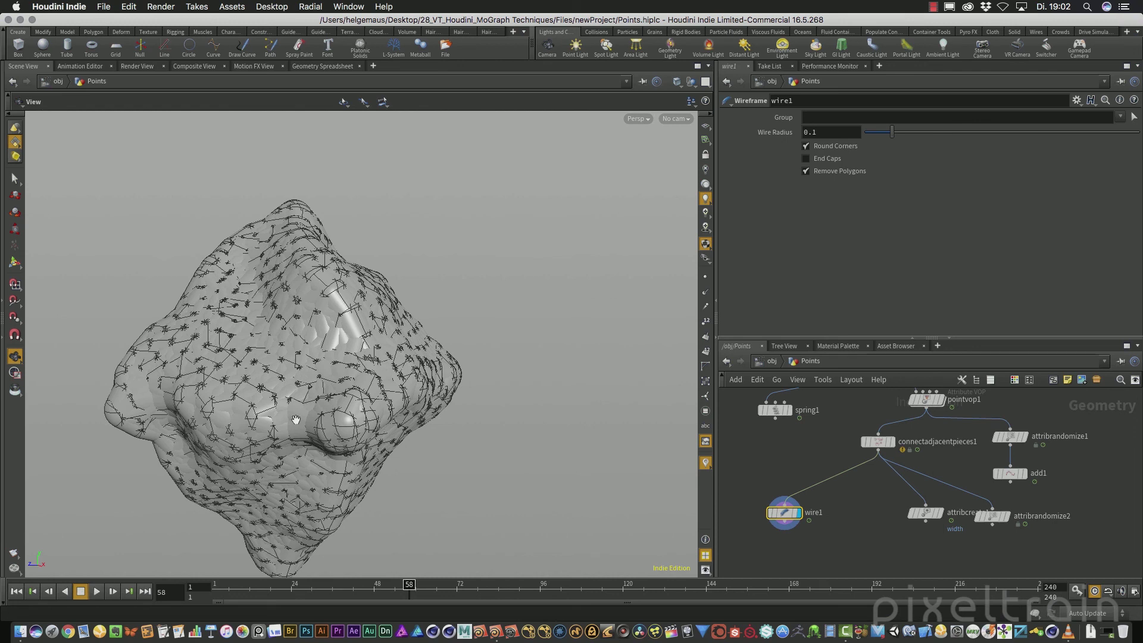
middle_click(926, 513)
mouse_move(798, 517)
drag(278, 367, 332, 350)
middle_drag(332, 350, 440, 319)
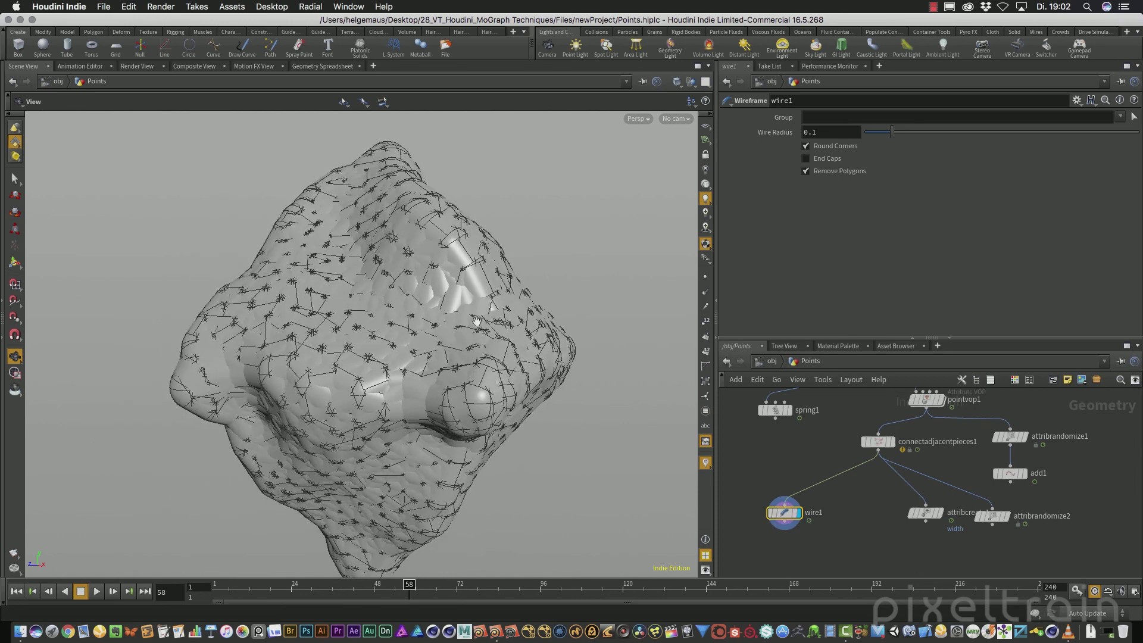
Set wire1's Wire Radius to 0.01 and reduce it further to 0.005
click(812, 132)
text(0)
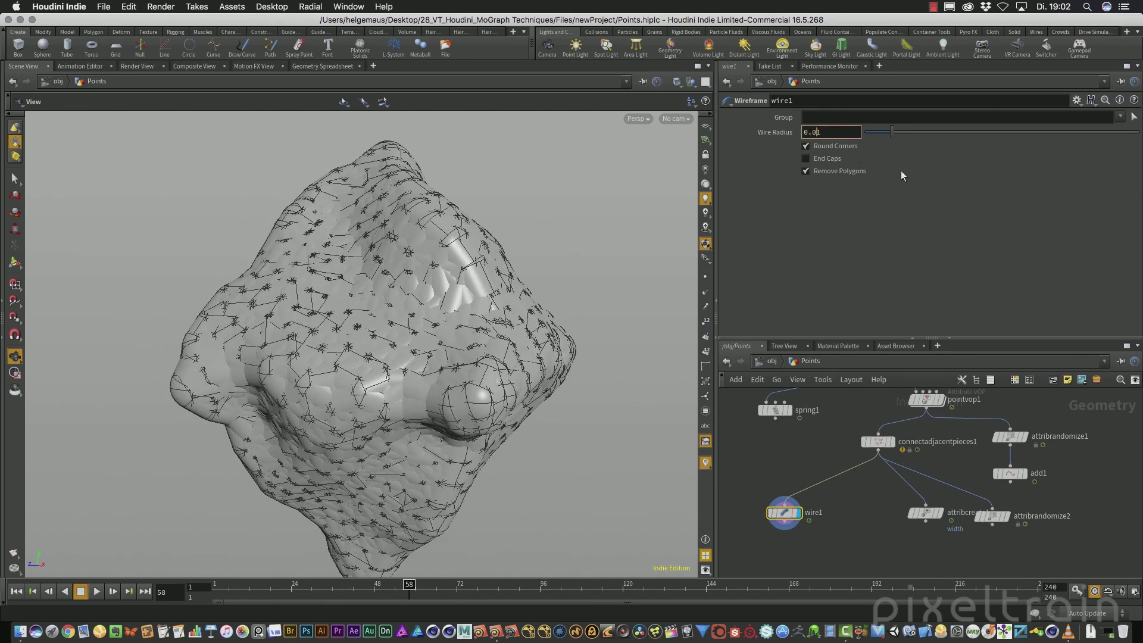
key(Return)
click(829, 133)
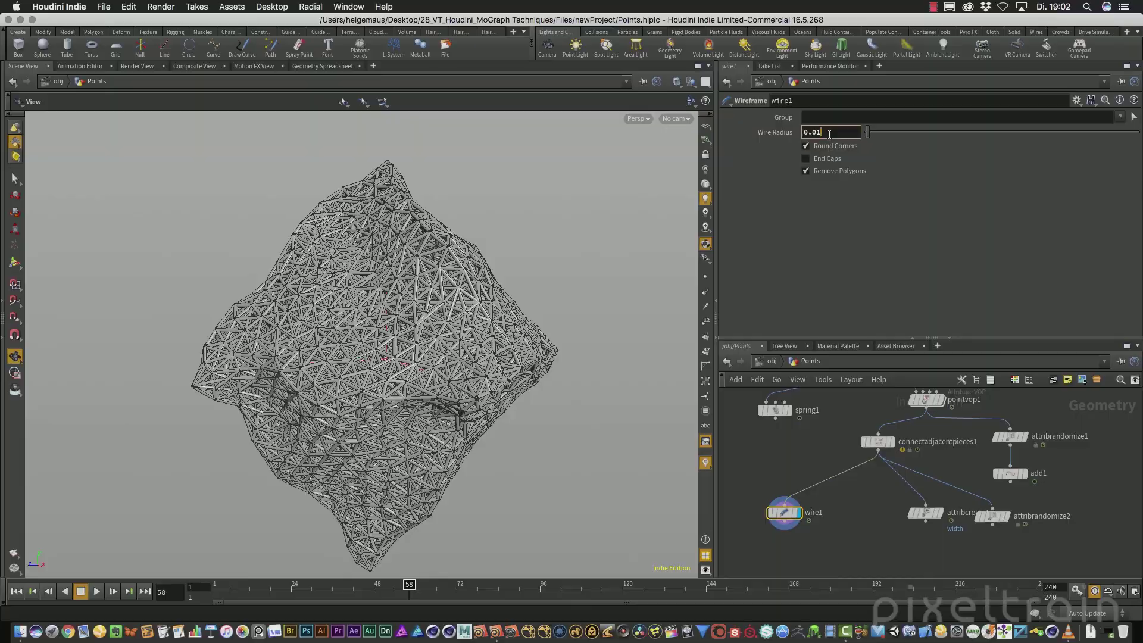
key(Return)
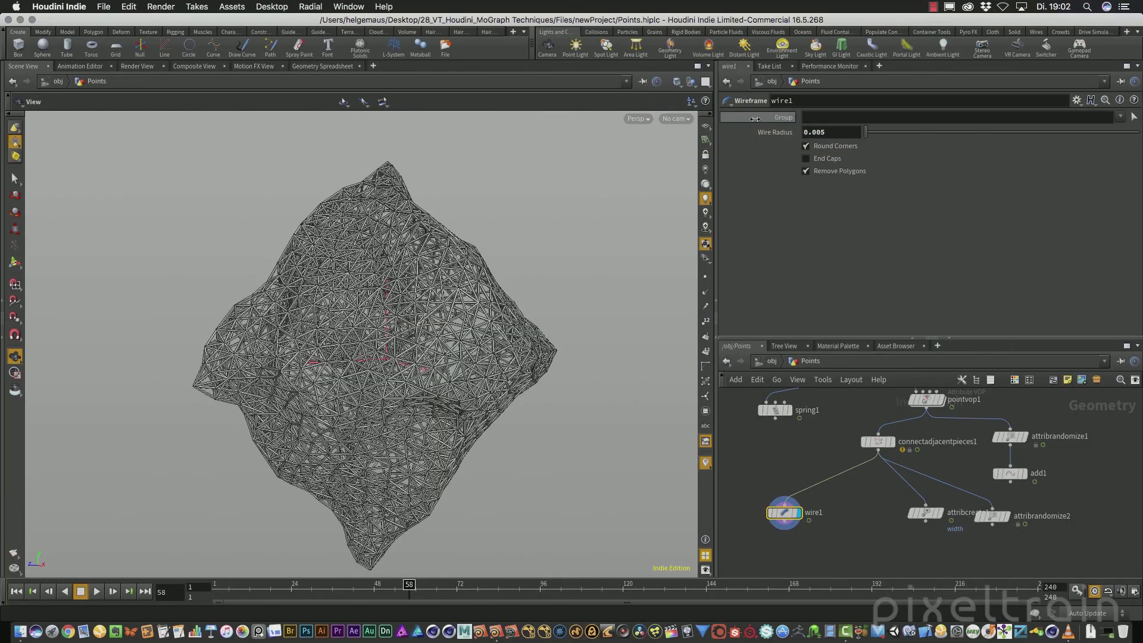
Examine the wire tubes and their joints up close in the viewport
scroll(313, 344, up, 5)
drag(476, 312, 554, 270)
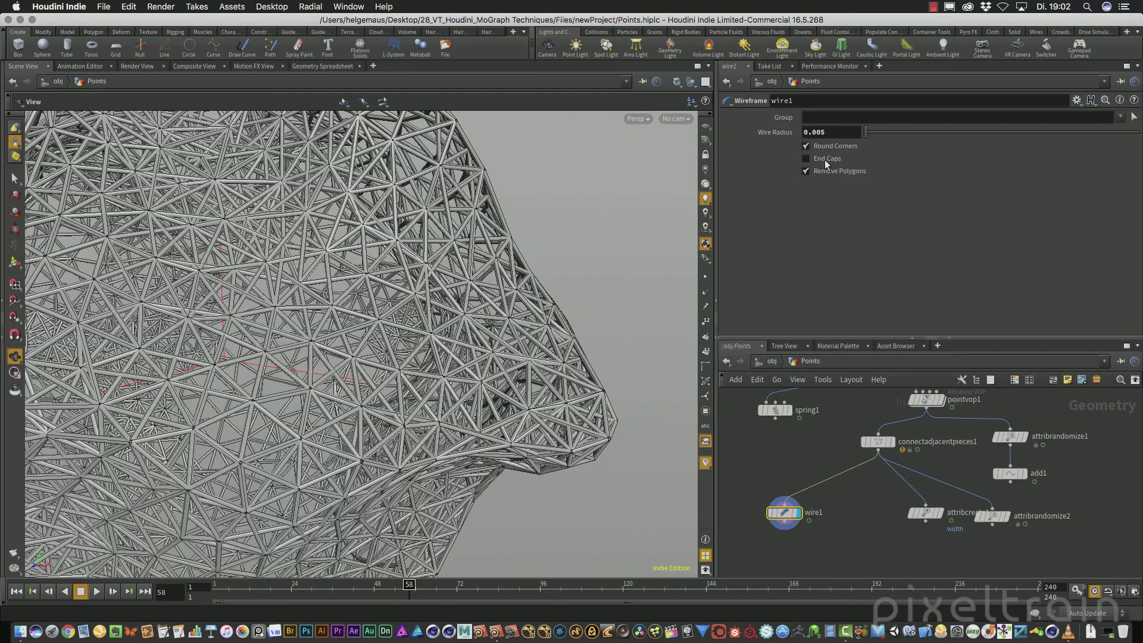
drag(523, 327, 463, 347)
scroll(352, 326, up, 10)
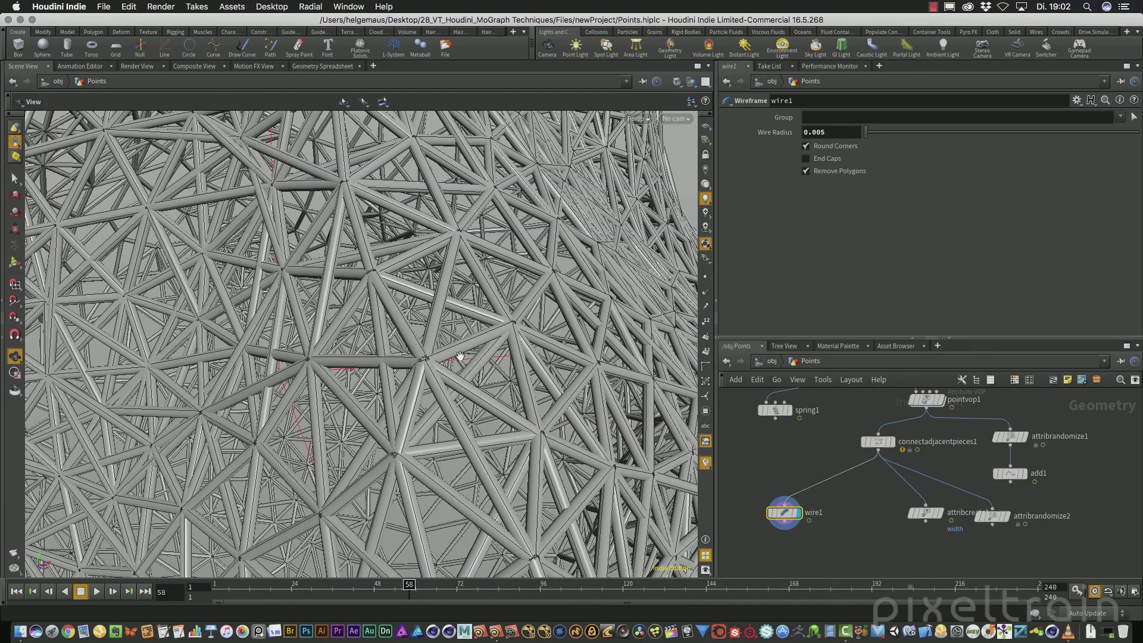
drag(460, 356, 167, 148)
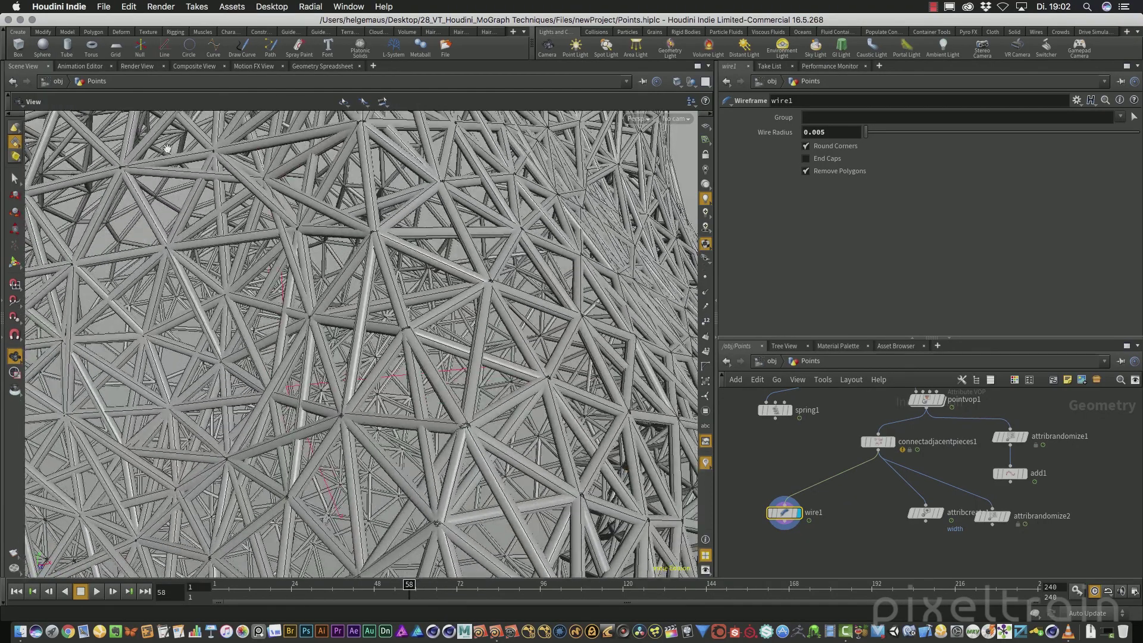
Render the wire tubes close up, stop that render and render the whole wireframe object instead
click(143, 66)
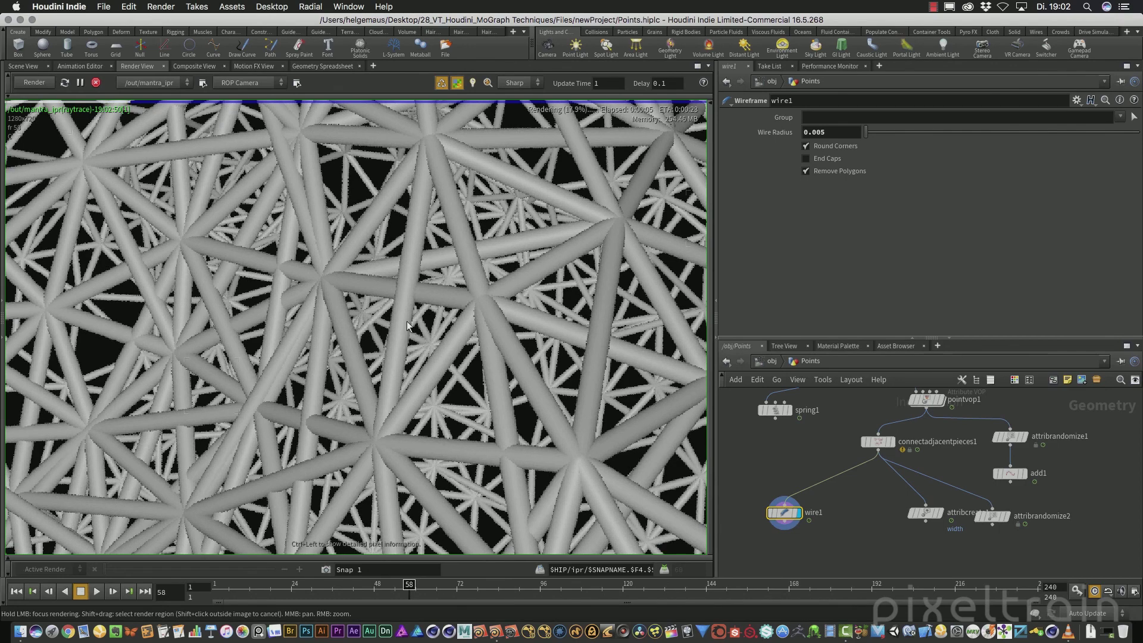
click(95, 82)
right_click(520, 364)
click(28, 67)
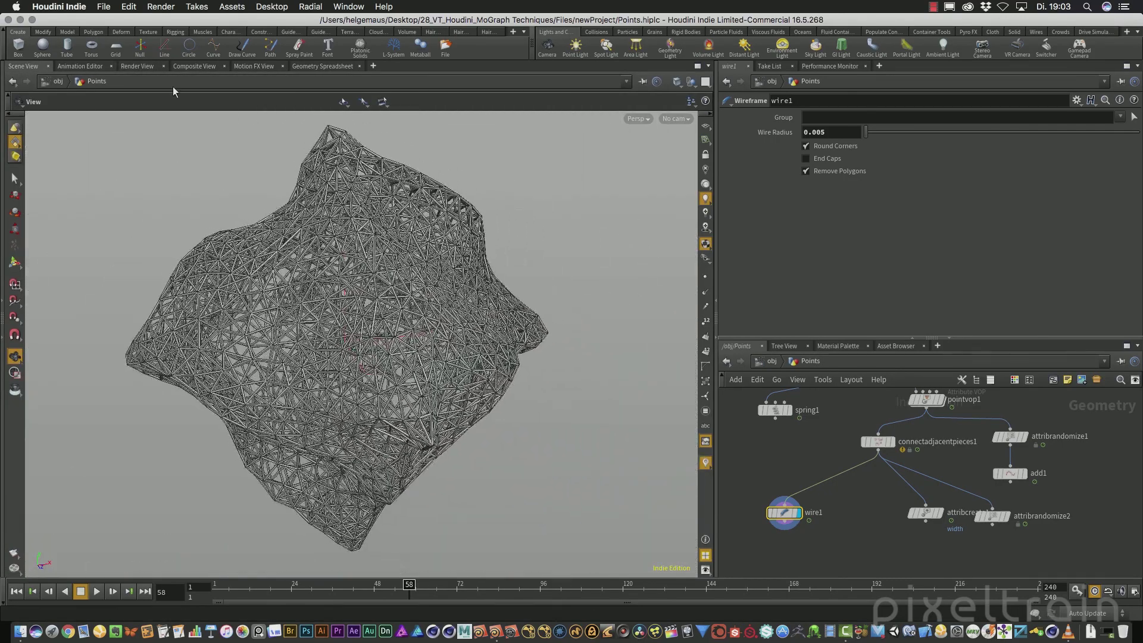
click(149, 68)
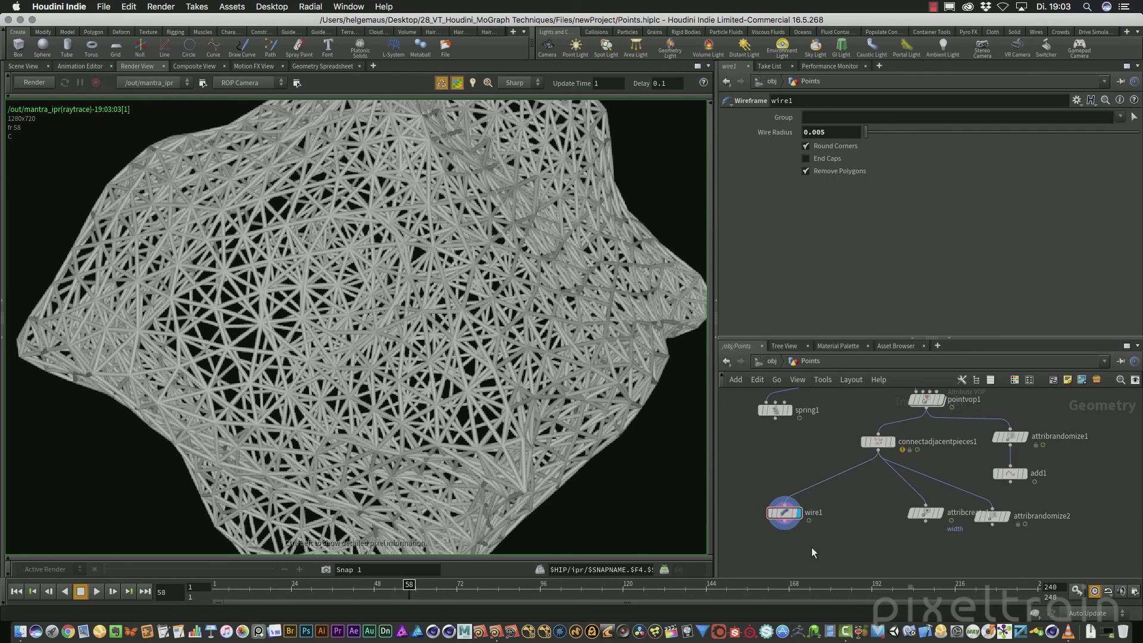
Move wire1 aside, add a PolyWire node and reroute the connection from connectadjacentpieces1 to its input instead of wire1
drag(785, 516, 751, 493)
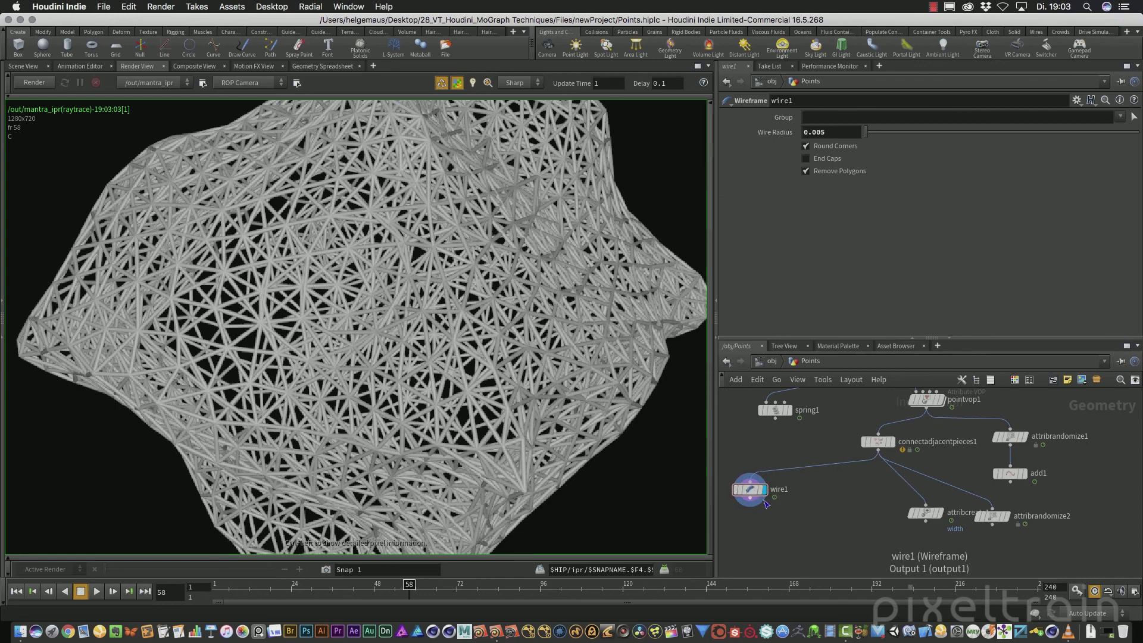
key(Tab)
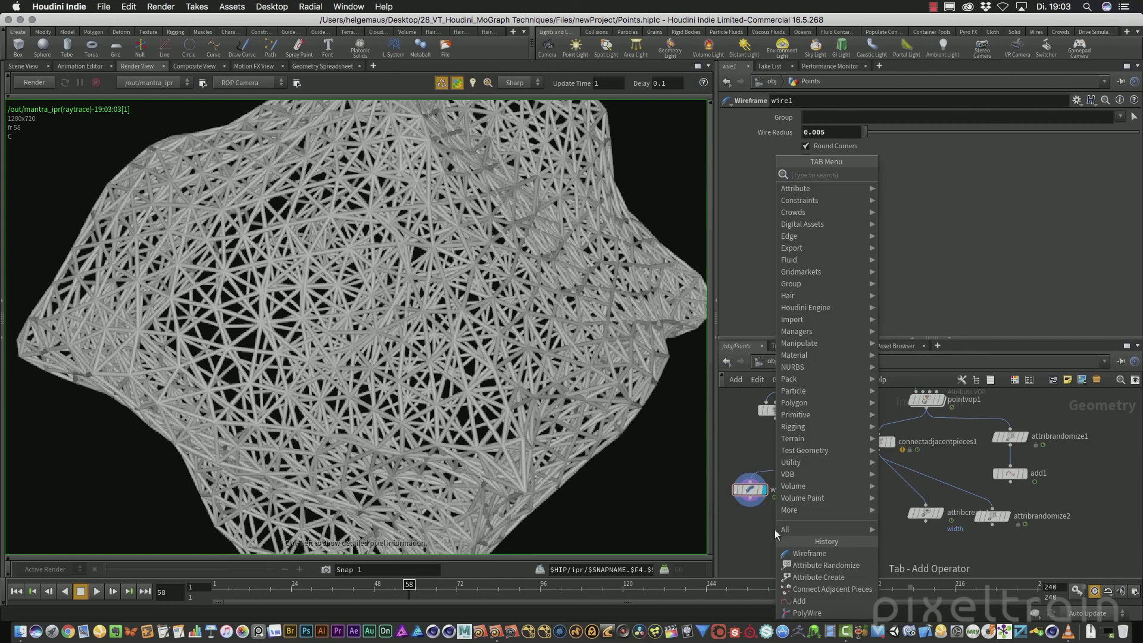
text(poly wi)
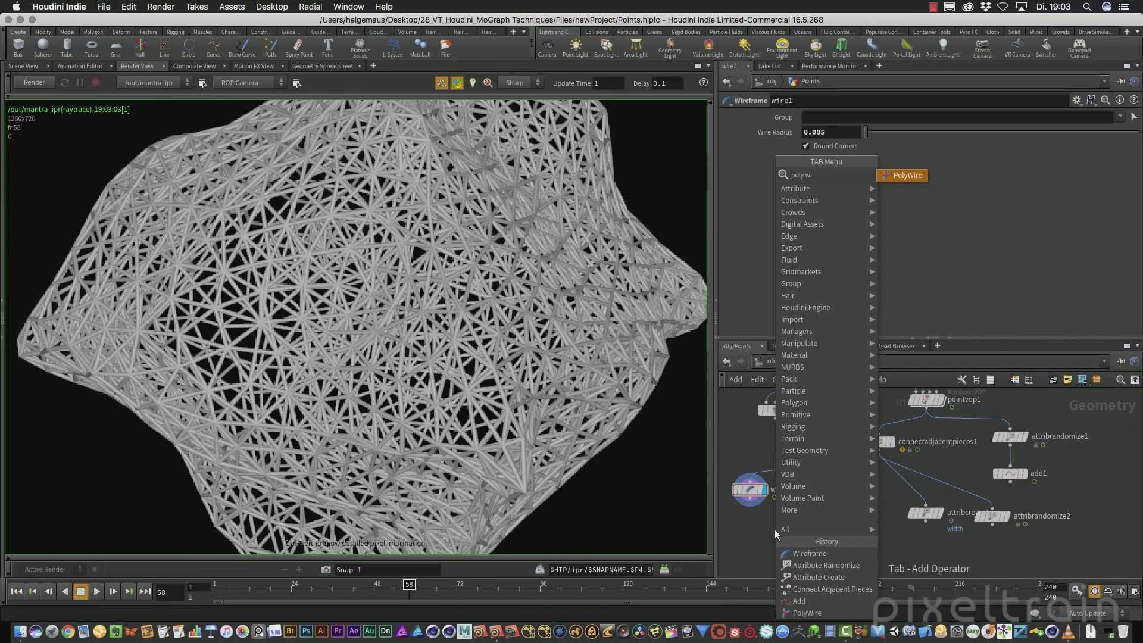
key(Return)
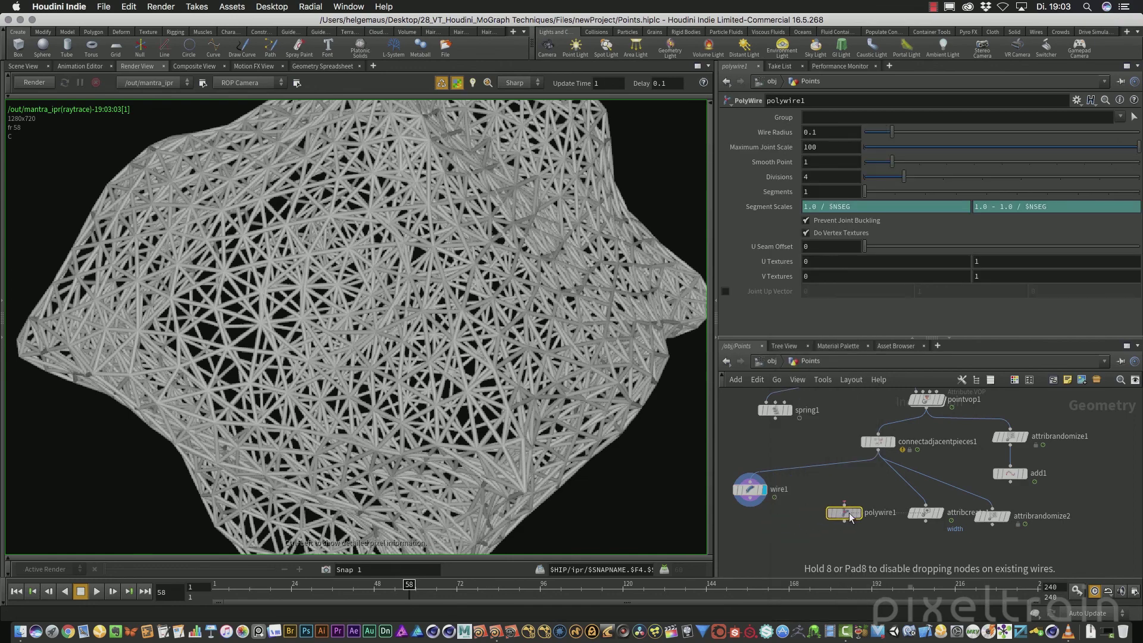
click(839, 519)
drag(803, 487, 821, 501)
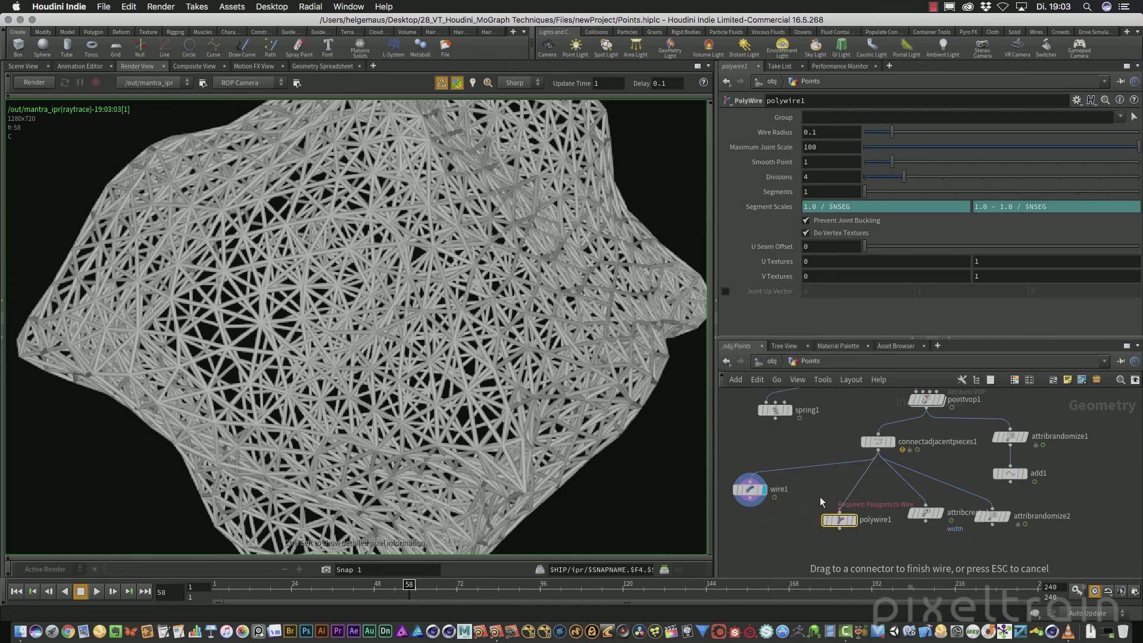
click(819, 500)
mouse_move(840, 522)
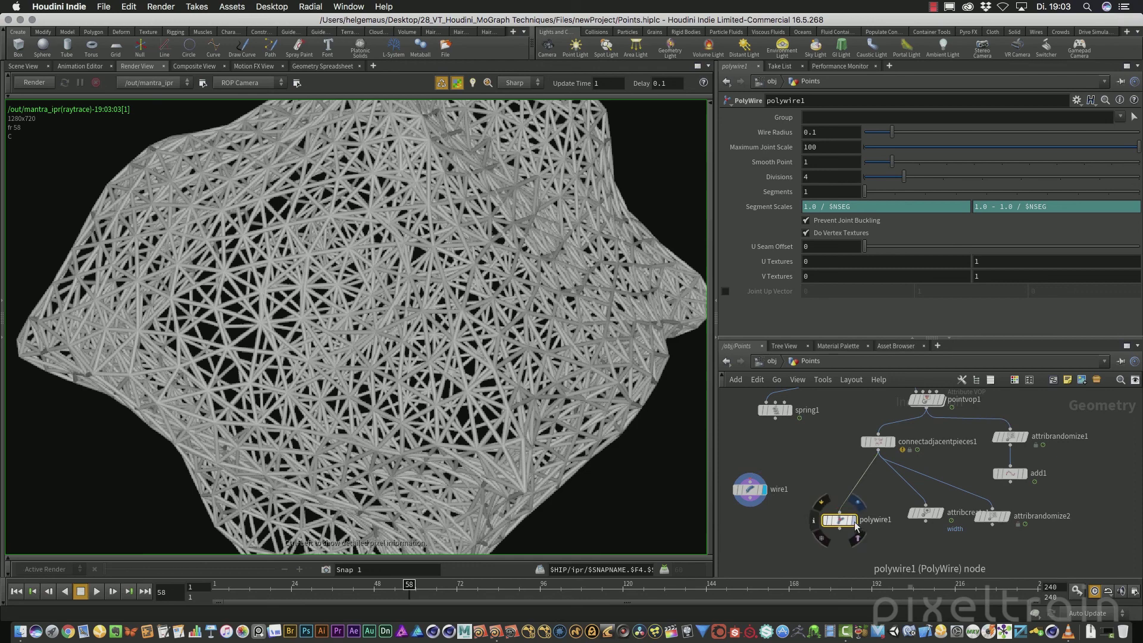
Set Max Search Points on connectadjacentpieces1 to 30
click(878, 441)
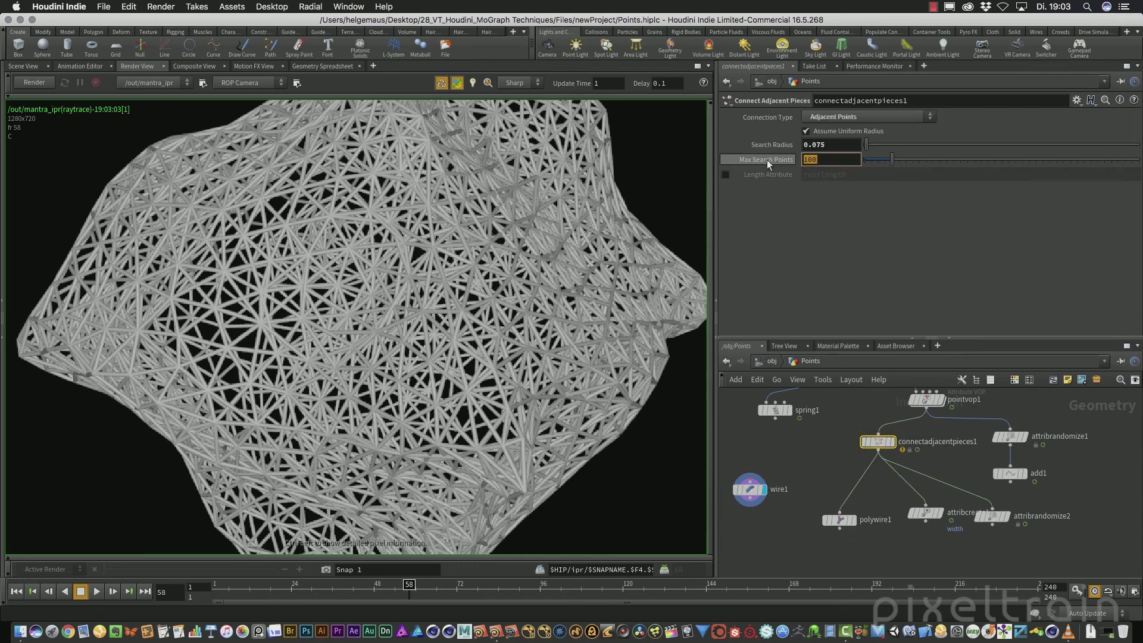
mouse_move(767, 160)
text(30)
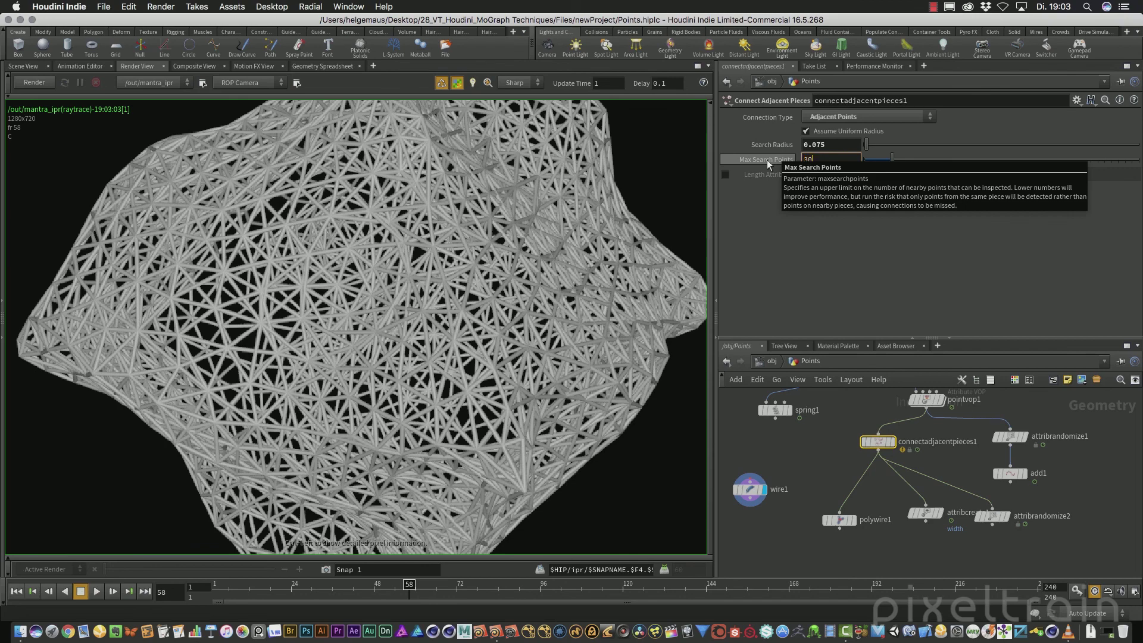
key(Return)
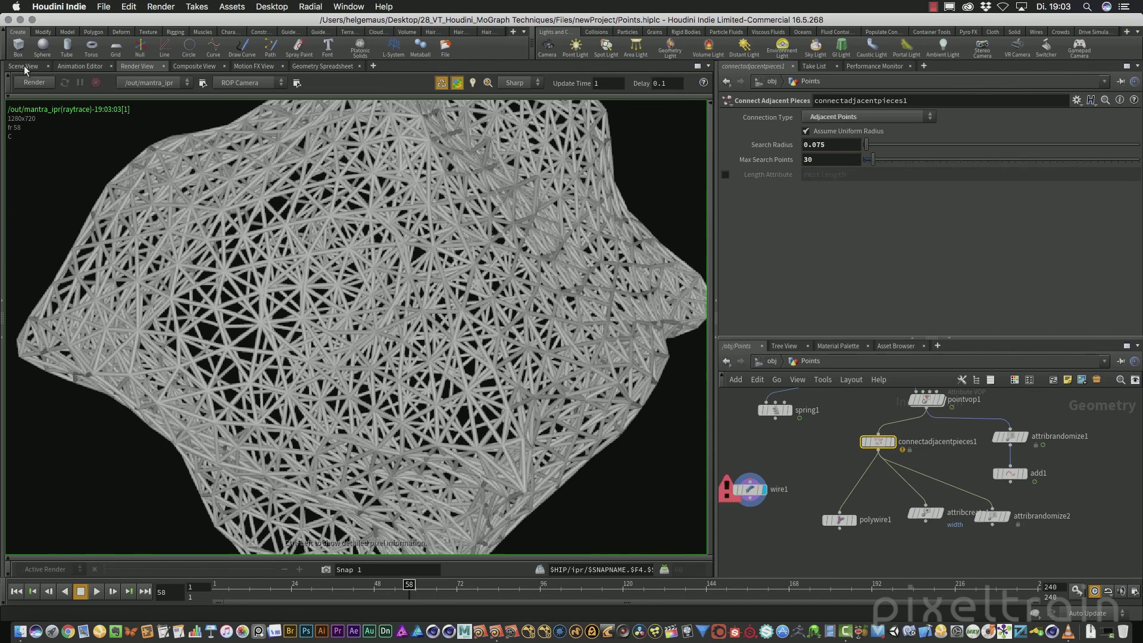
Return to the scene view, display polywire1 and frame its geometry
click(23, 66)
scroll(502, 254, down, 6)
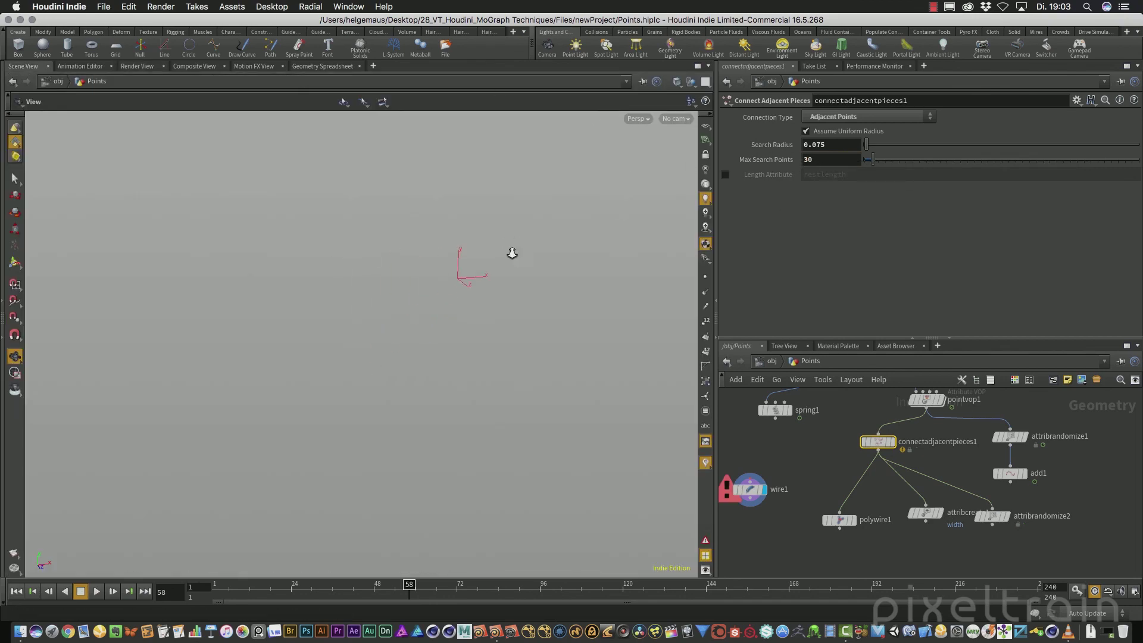
scroll(334, 256, down, 2)
click(857, 537)
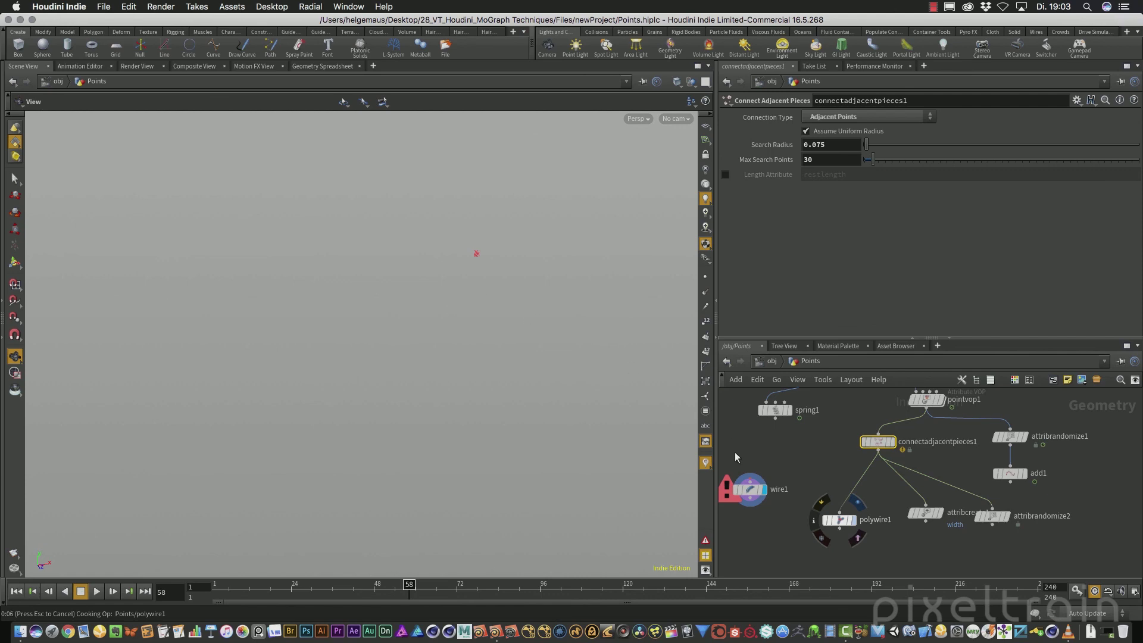
key(f)
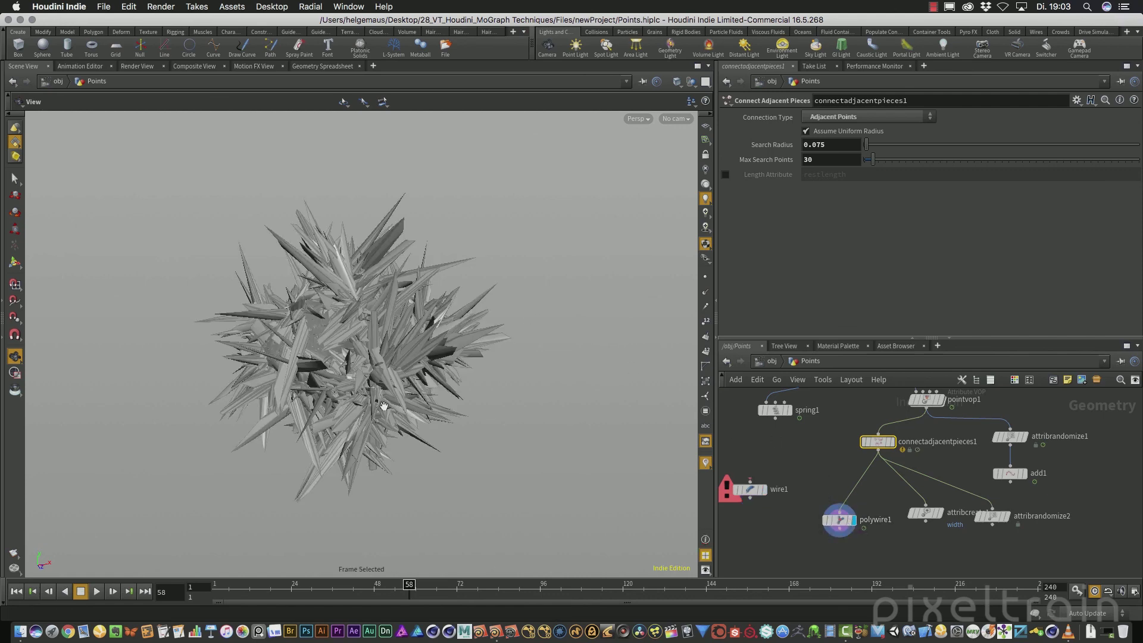
drag(384, 406, 414, 362)
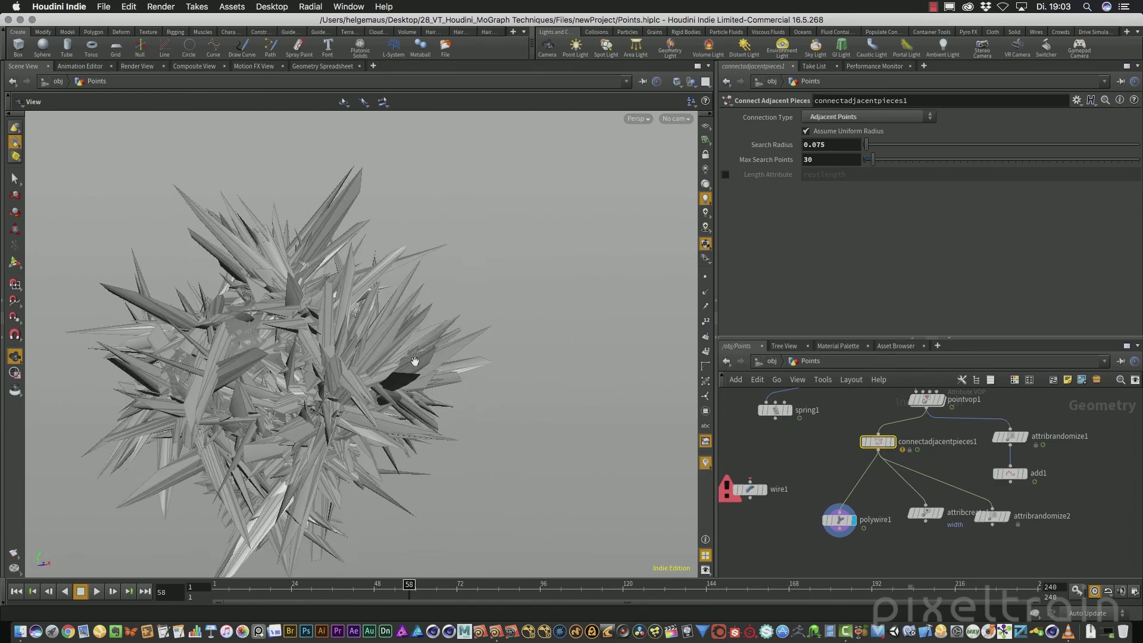
Set polywire1's Wire Radius to 0.002
click(840, 519)
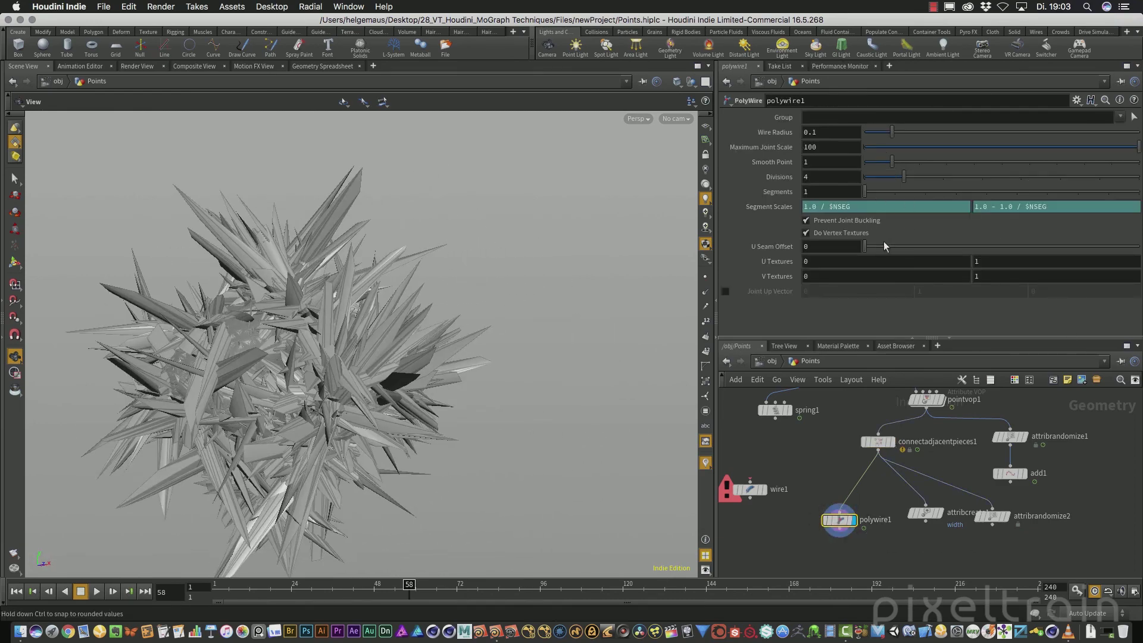
click(848, 135)
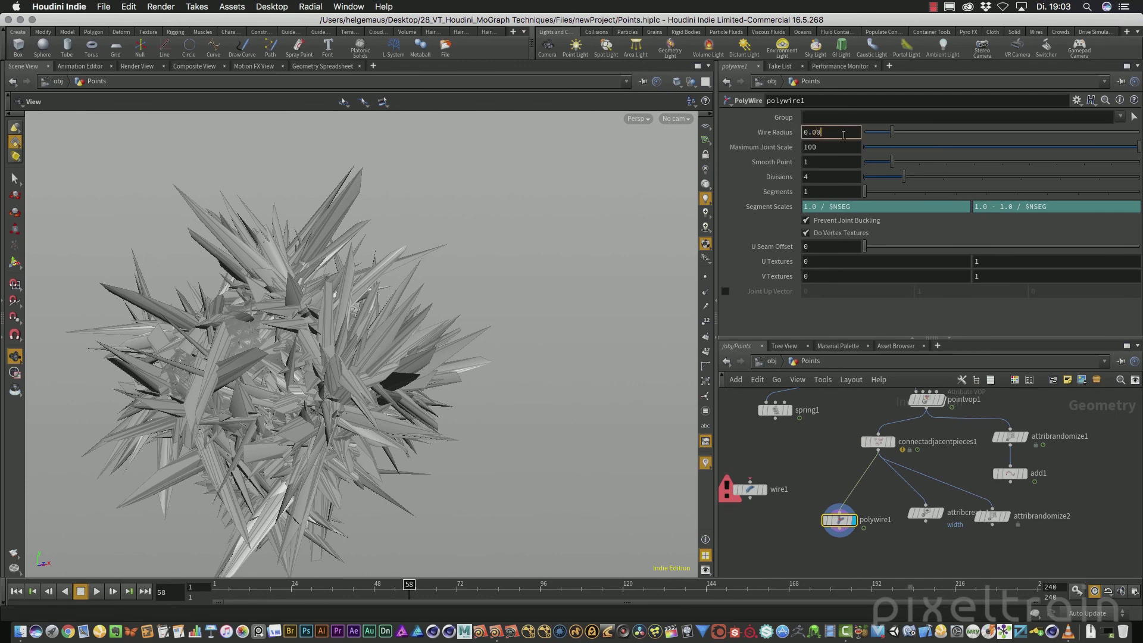
text(2)
key(Return)
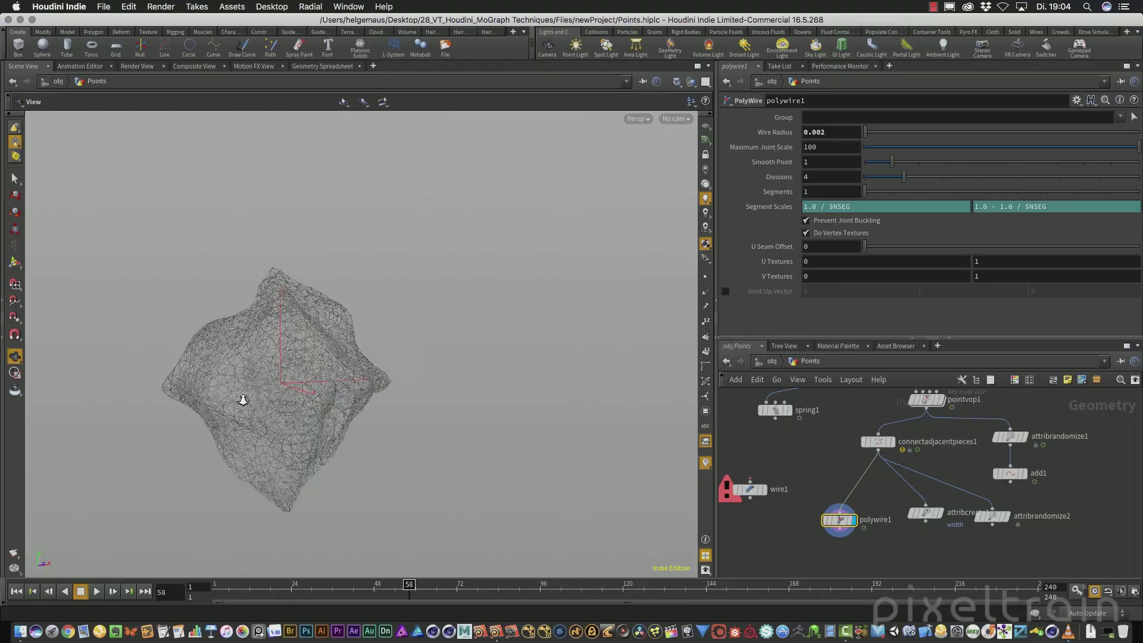
Inspect the thin polywire tubes up close and increase polywire1's Wire Radius to 0.005
scroll(410, 307, up, 5)
scroll(410, 307, up, 6)
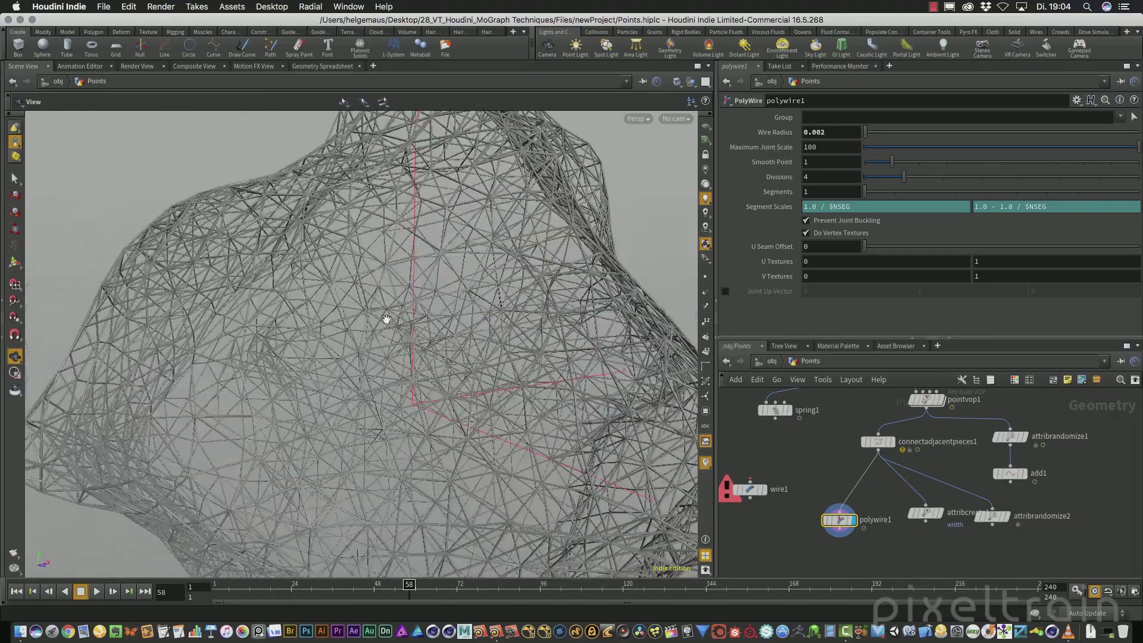
middle_drag(328, 320, 392, 286)
click(836, 133)
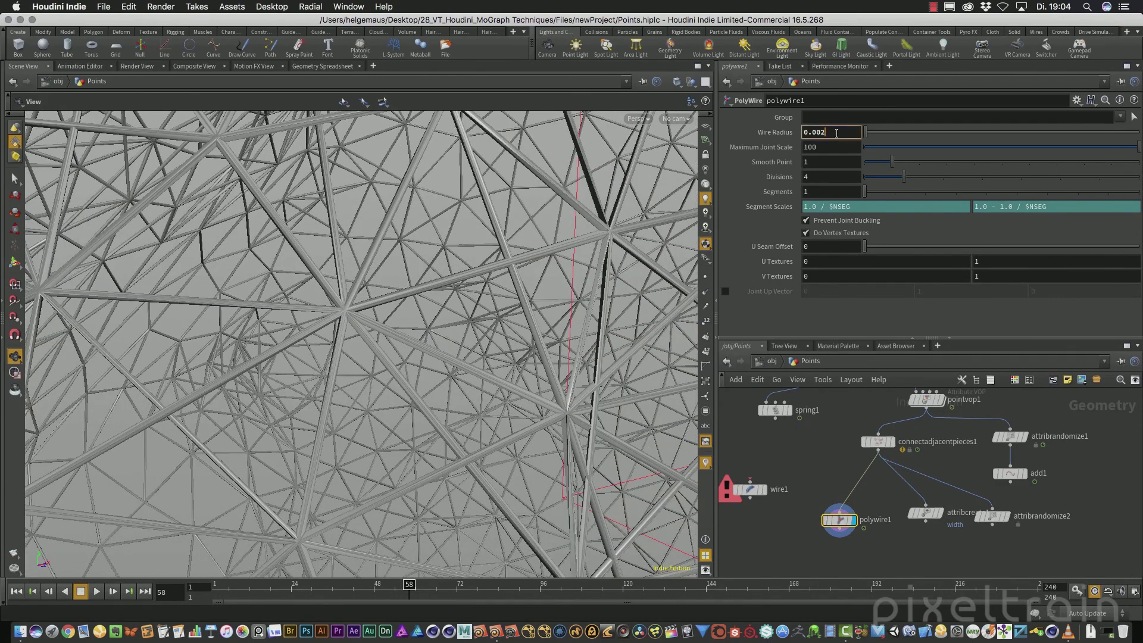
text(5)
key(Return)
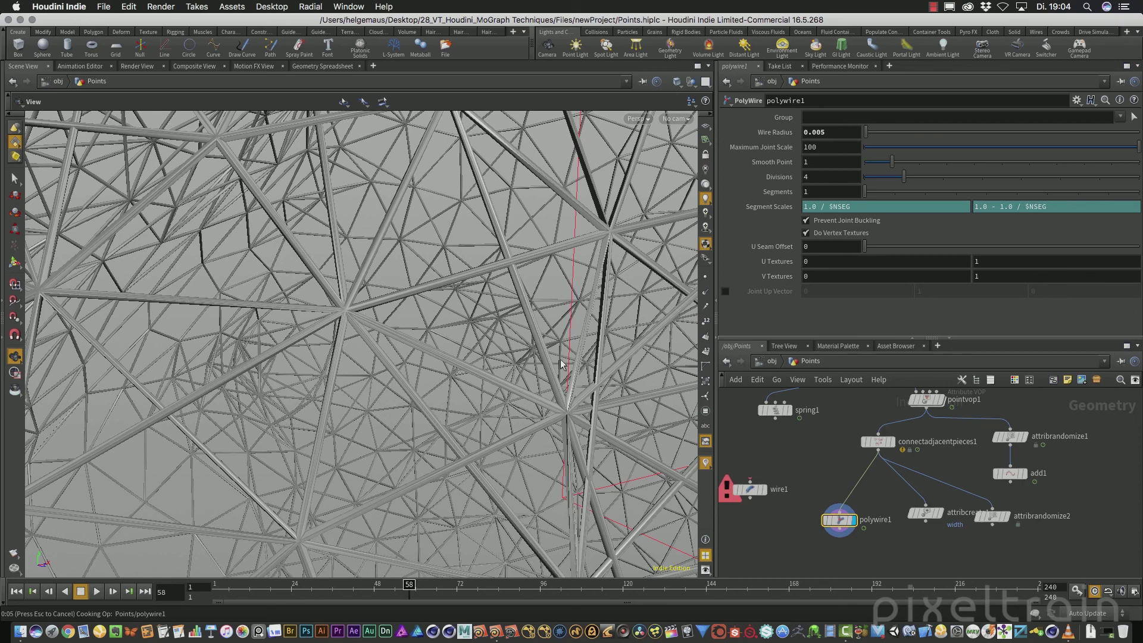
Check polywire1's node information and set its Divisions to 6 for rounder tubes
middle_click(842, 522)
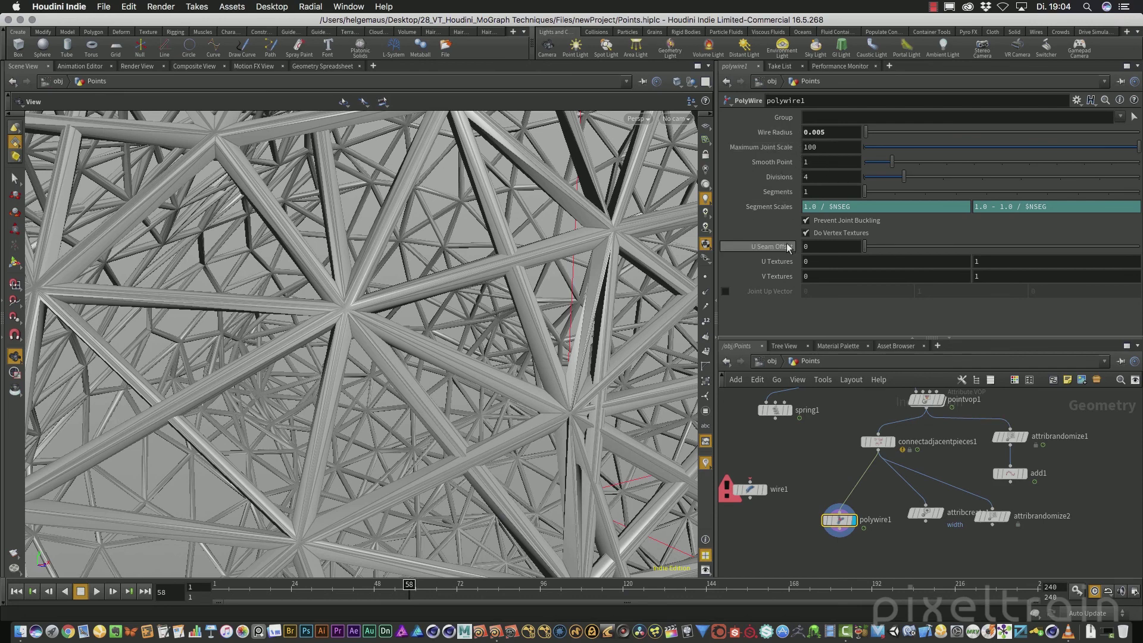
mouse_move(788, 248)
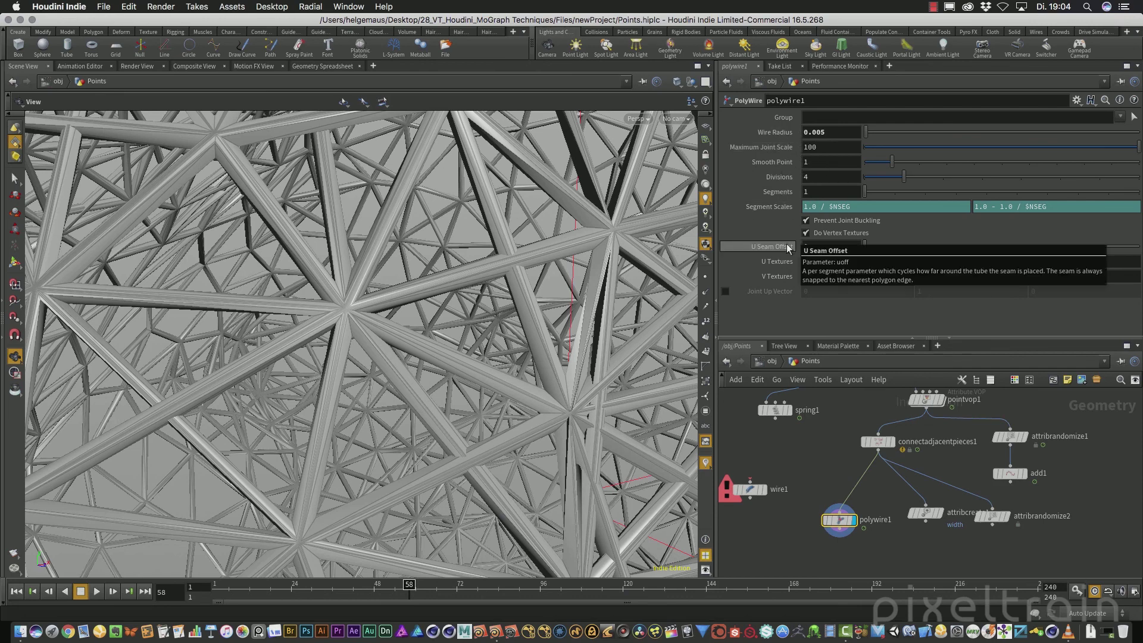
click(806, 177)
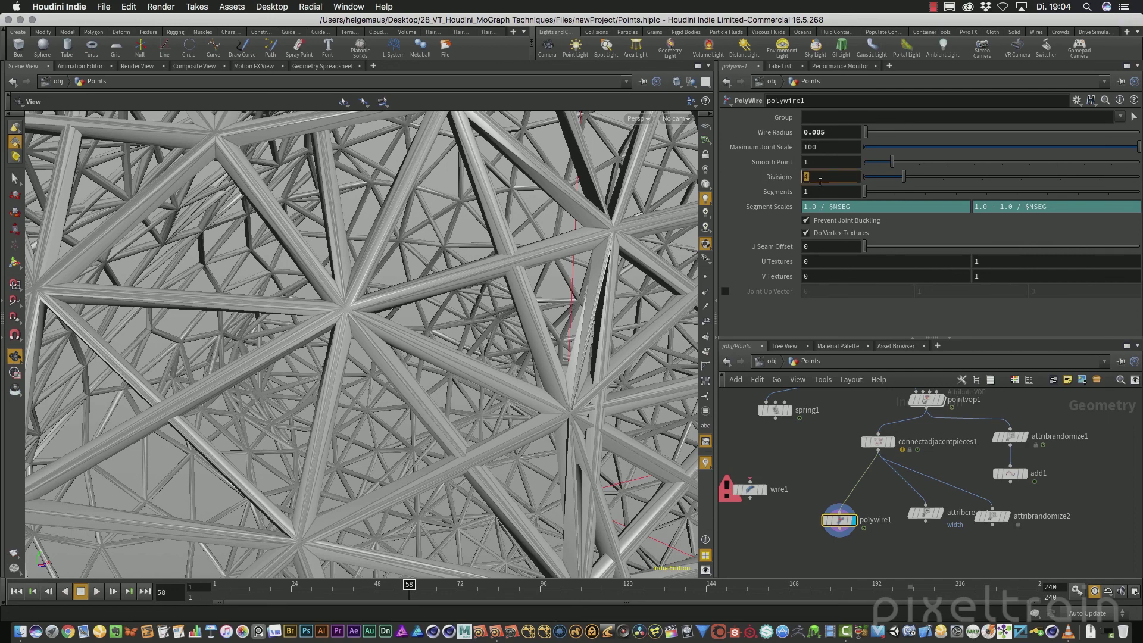
key(Return)
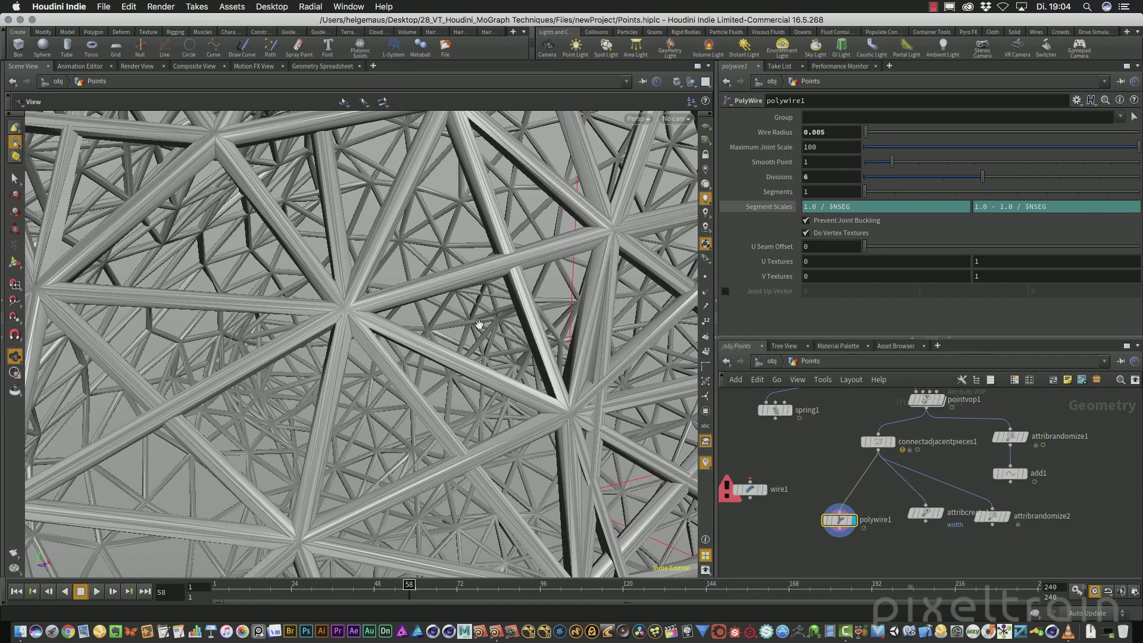
Frame the whole polywire network, view it from another angle and check its Mantra render in the Render View
key(f)
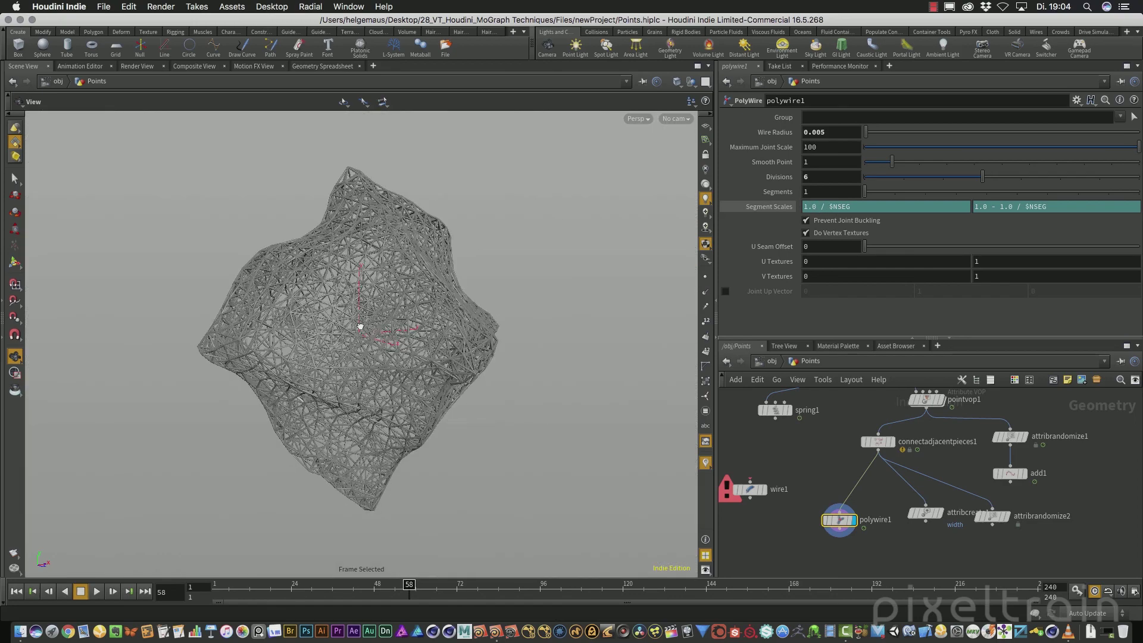
drag(360, 327, 454, 333)
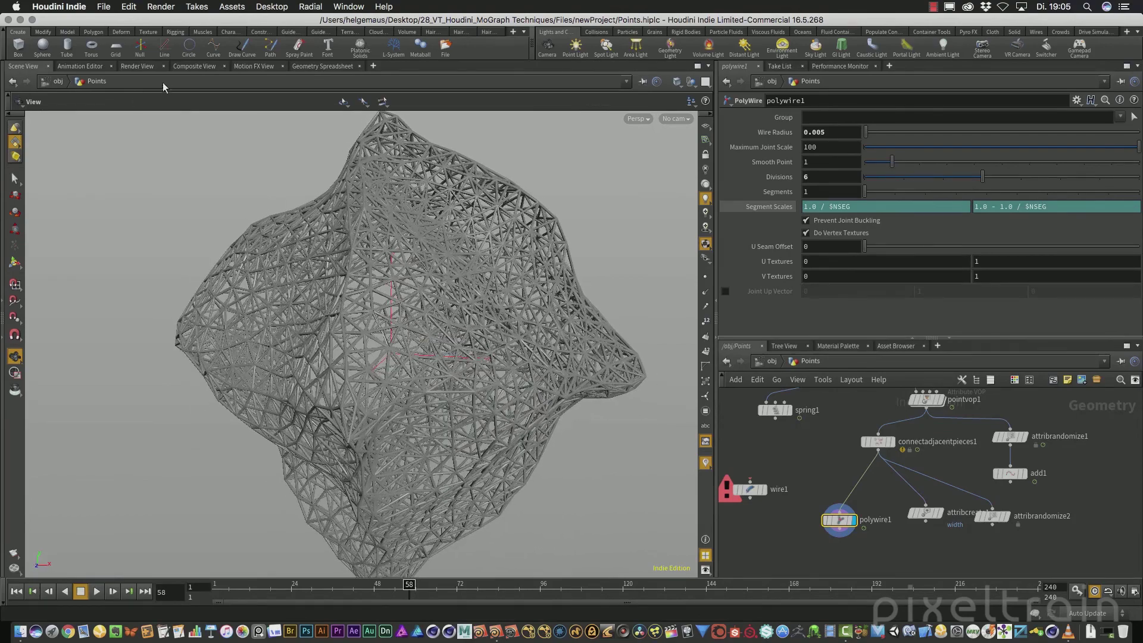
click(137, 66)
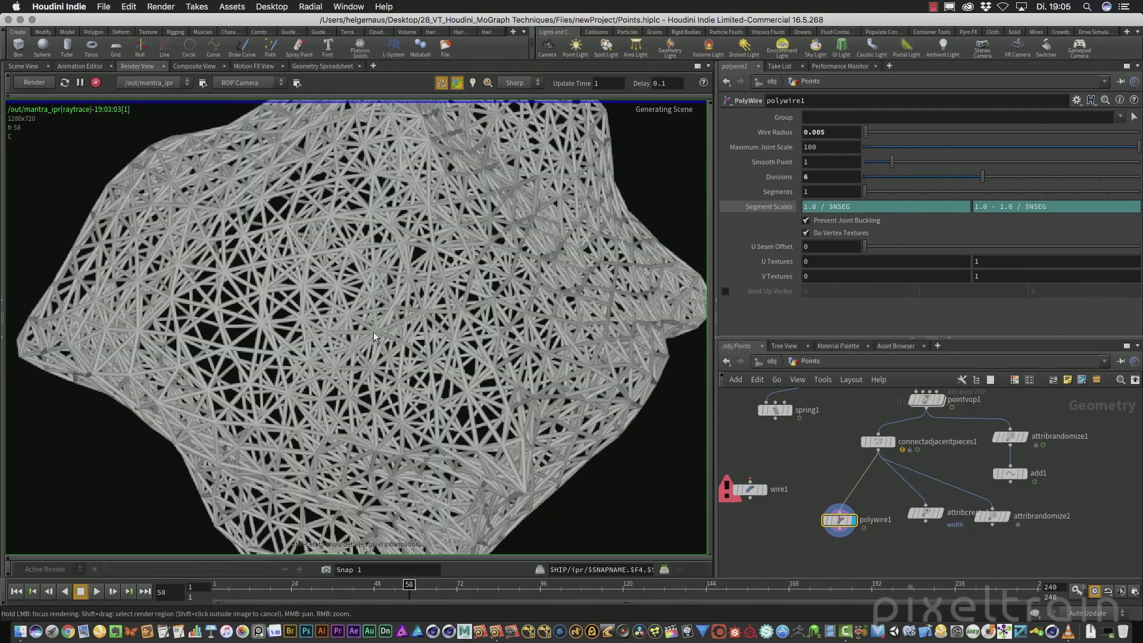